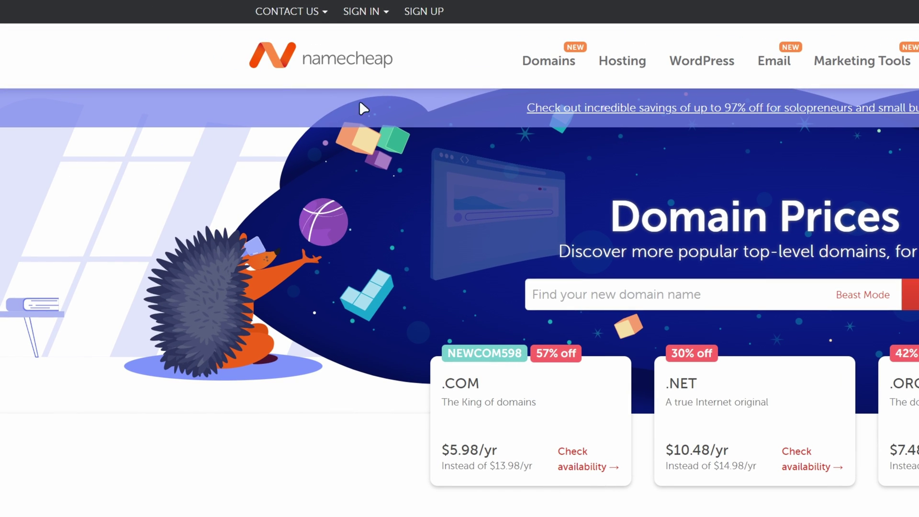
Step: Sign in to the Namecheap account with the saved username and password
click(368, 13)
click(456, 65)
key(ctrl+v)
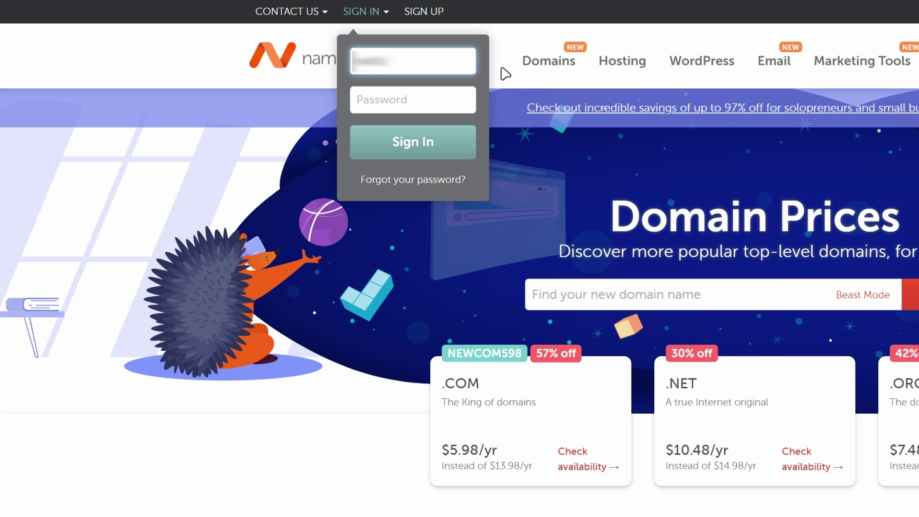
click(417, 95)
key(ctrl+v)
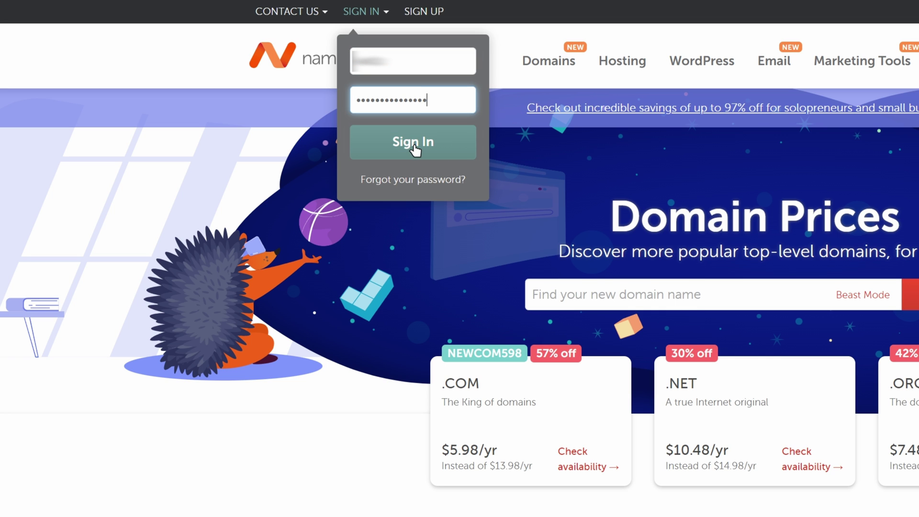
click(415, 146)
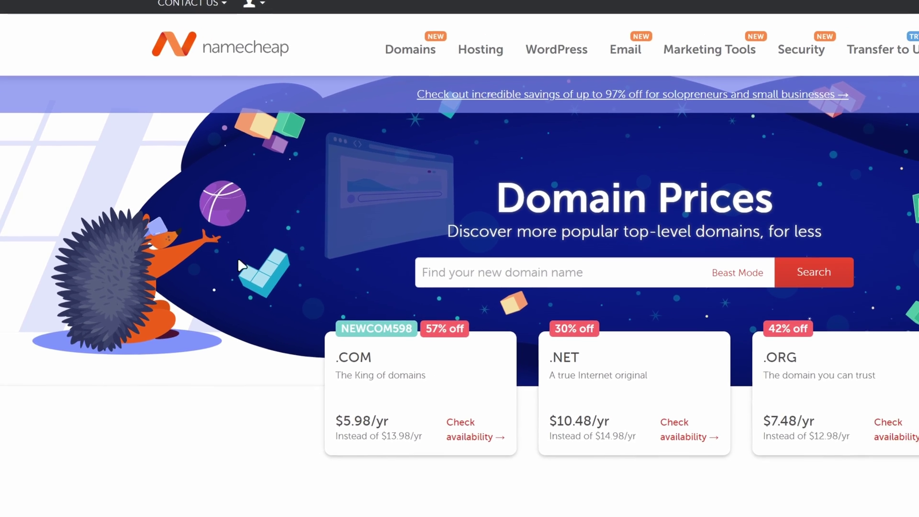
Step: Search for your-new-website-name.com to check whether the domain is available
click(681, 271)
text(yo)
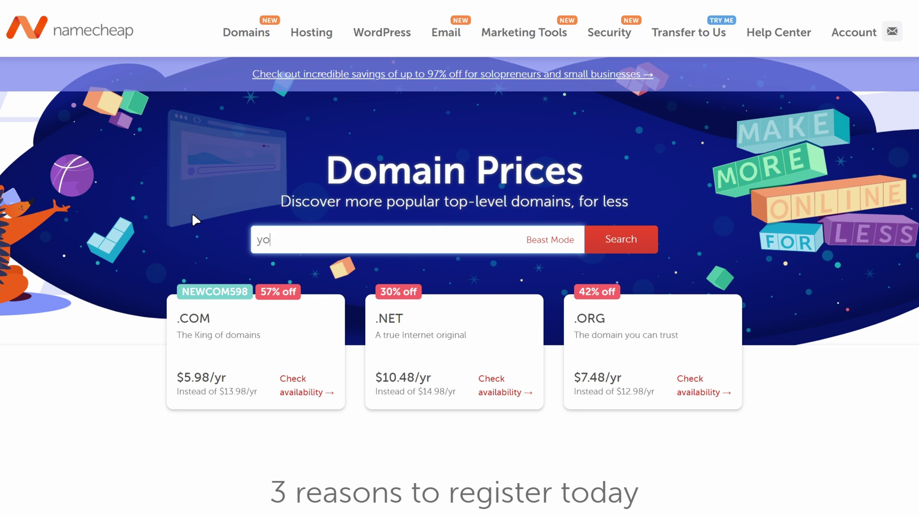
text(ur-new-website-name.com)
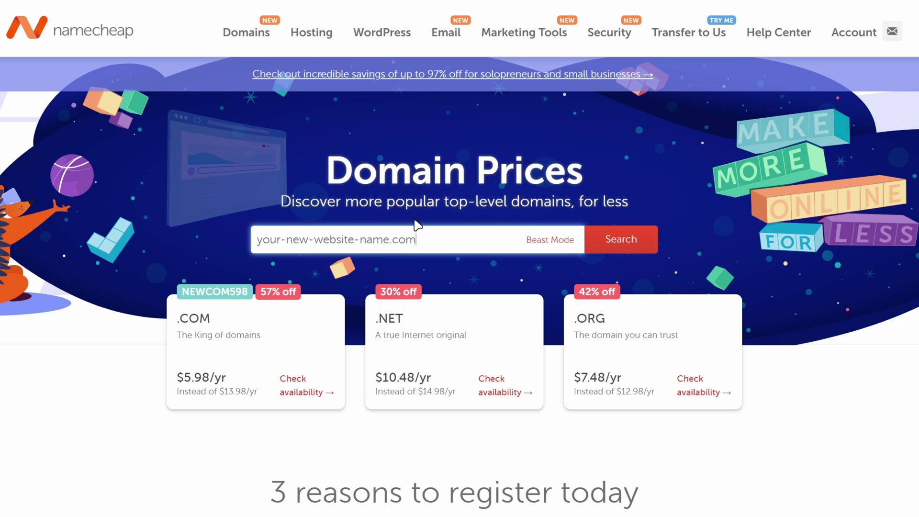
key(Return)
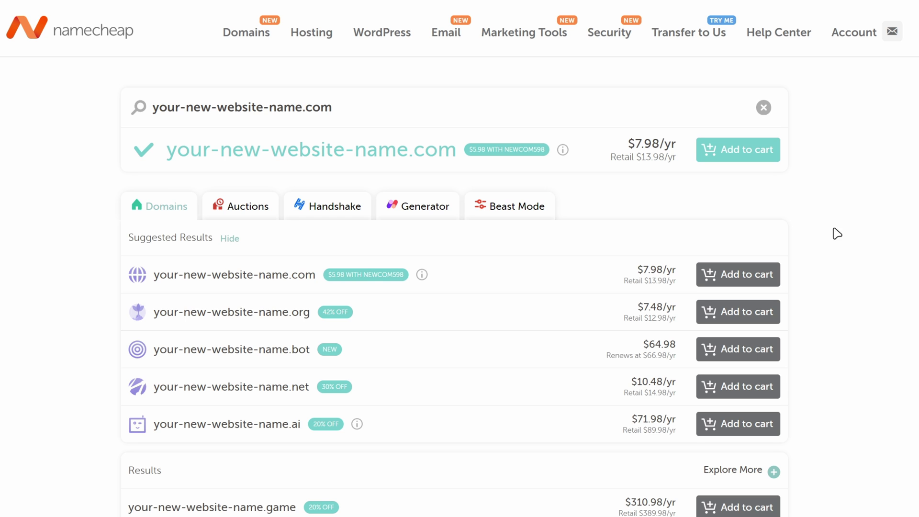
Step: Add your-new-website-name.com to the cart, check out and confirm the one-year order
click(741, 156)
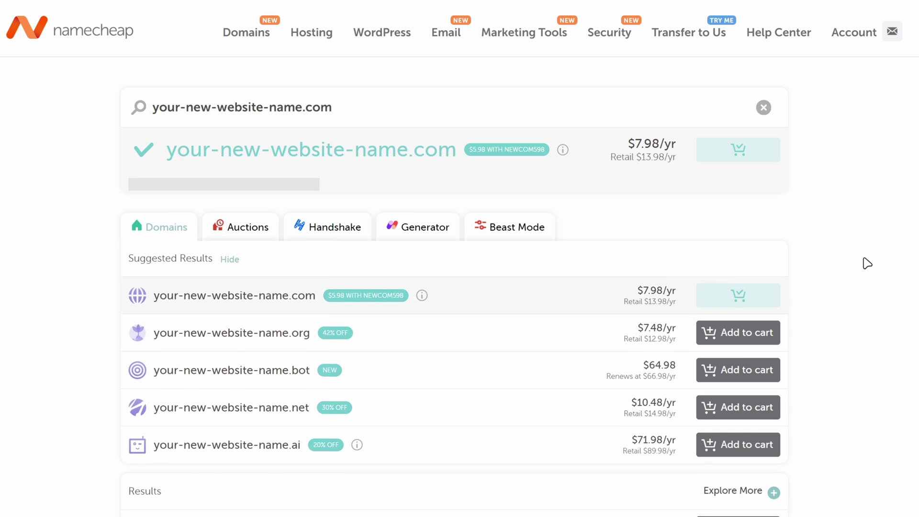
scroll(852, 421, down, 7)
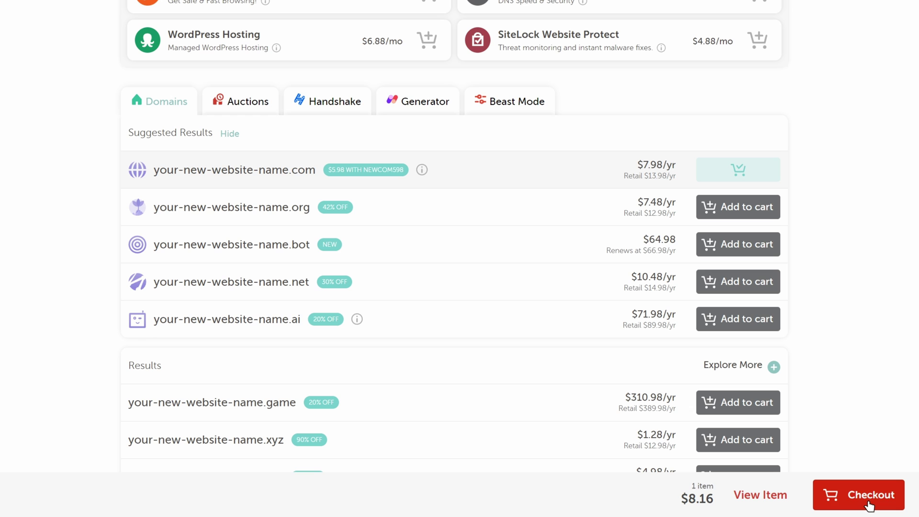
click(871, 501)
scroll(900, 318, up, 15)
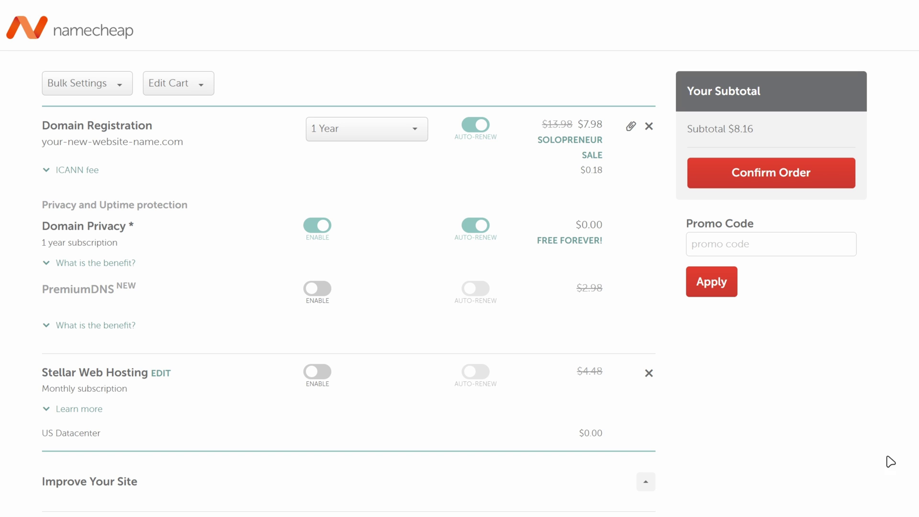
click(766, 179)
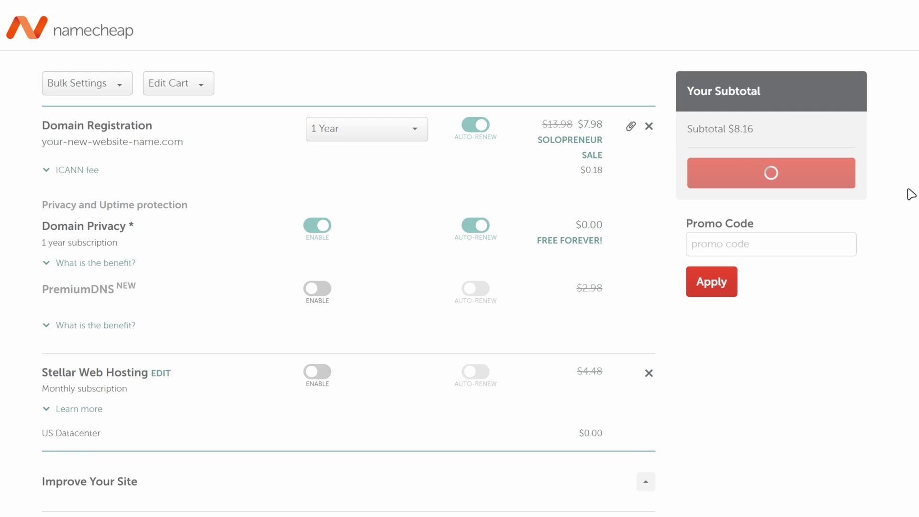
scroll(911, 194, down, 7)
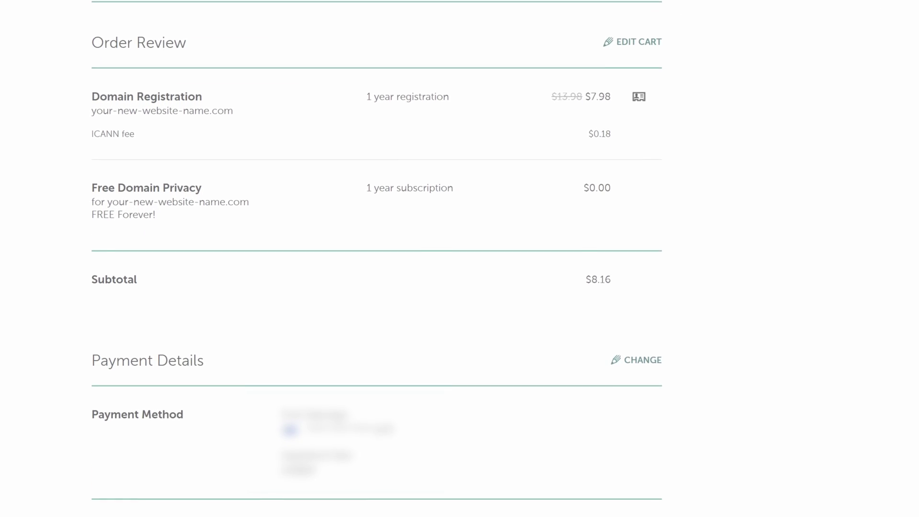
scroll(891, 21, up, 7)
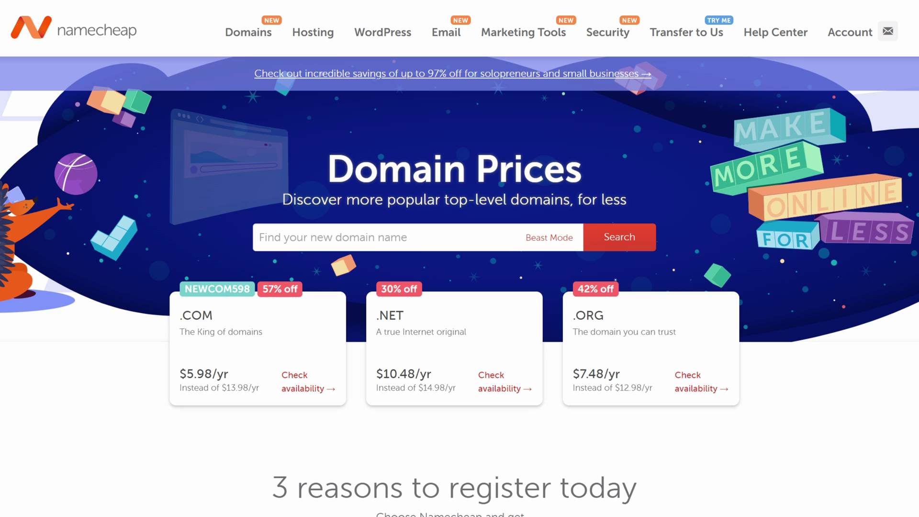
Step: Go to the account dashboard and manage techuptrend.com to view its domain details
mouse_move(857, 45)
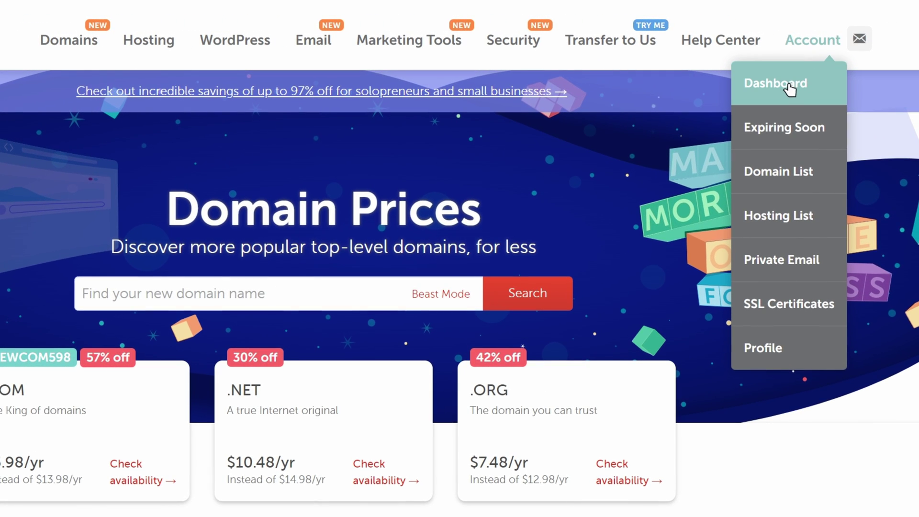
click(789, 90)
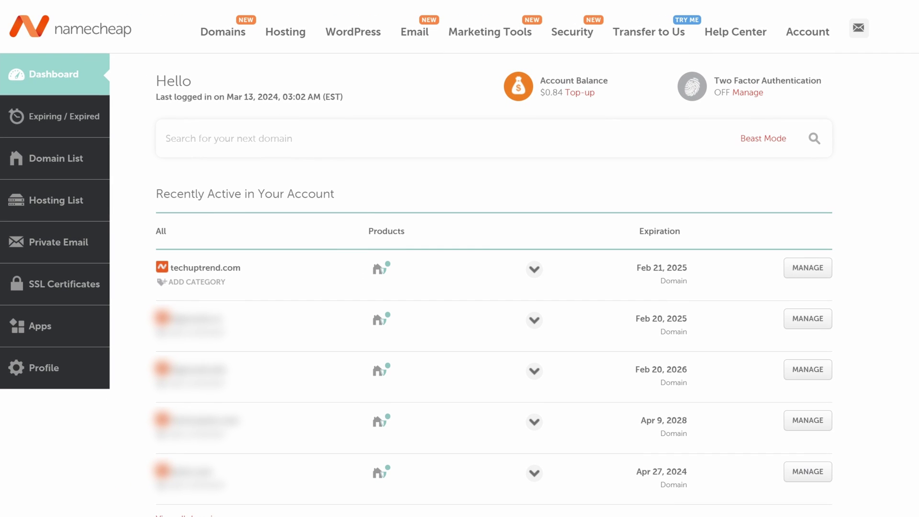
click(823, 268)
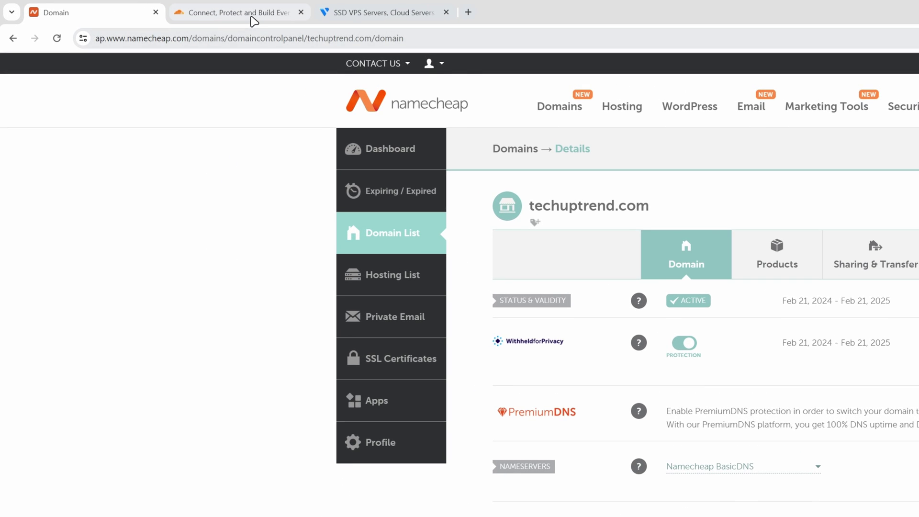
Step: Log in to Cloudflare with the account e-mail and password, then add techuptrend.com as a site
click(147, 8)
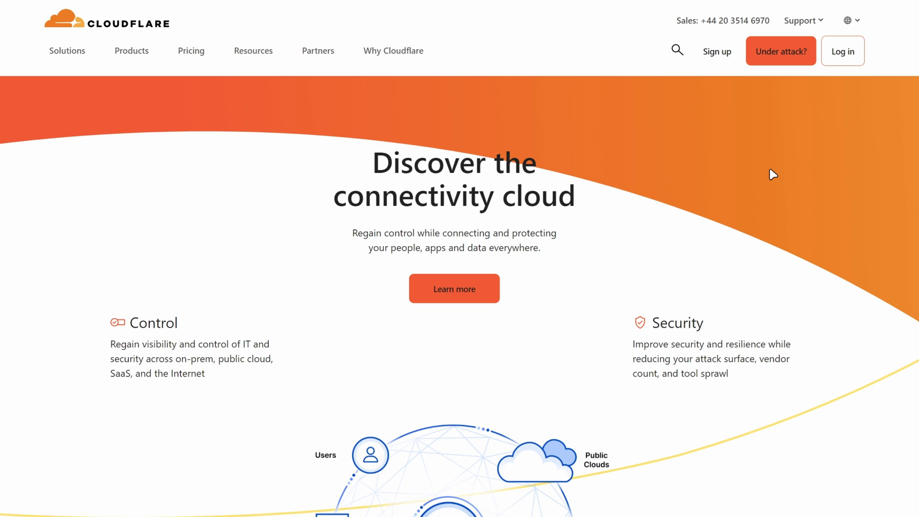
click(843, 53)
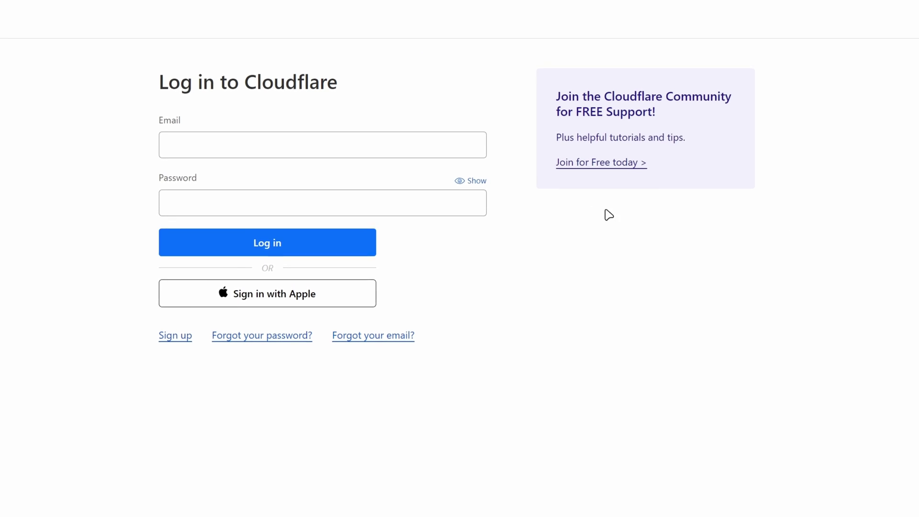
click(321, 156)
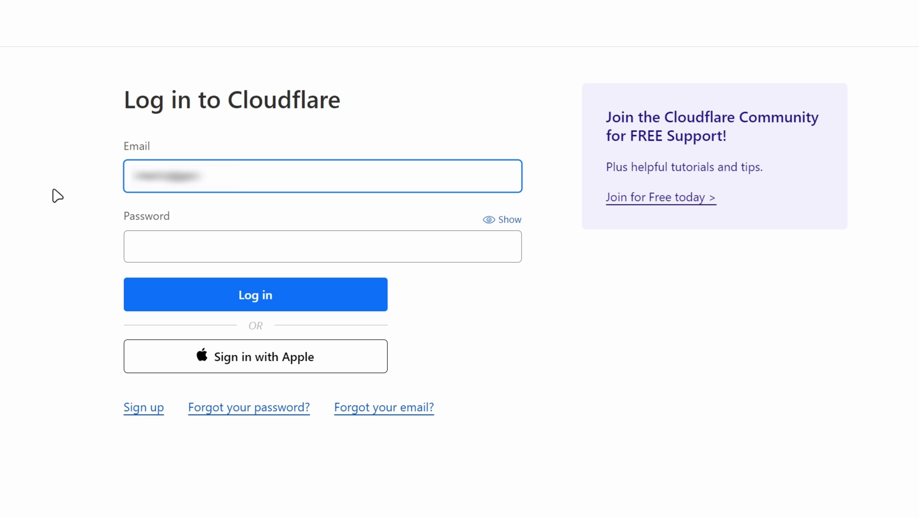
key(Tab)
key(ctrl+v)
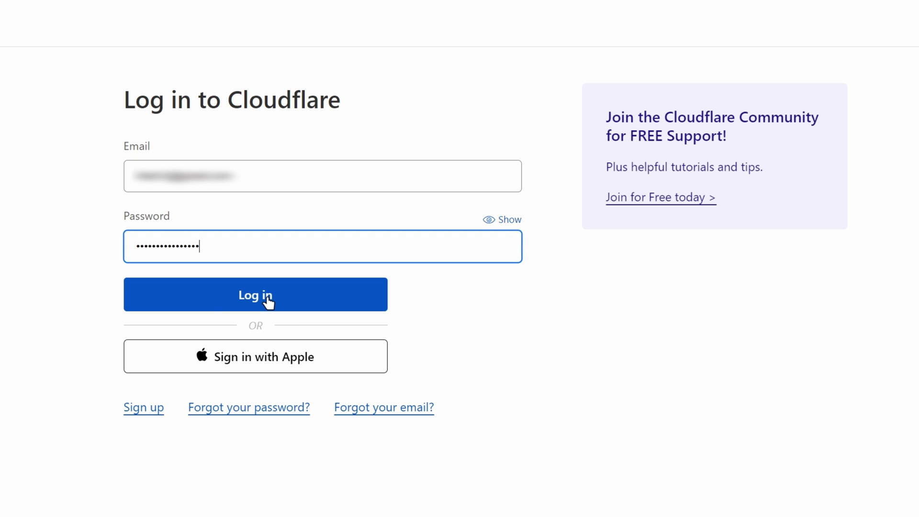
click(270, 301)
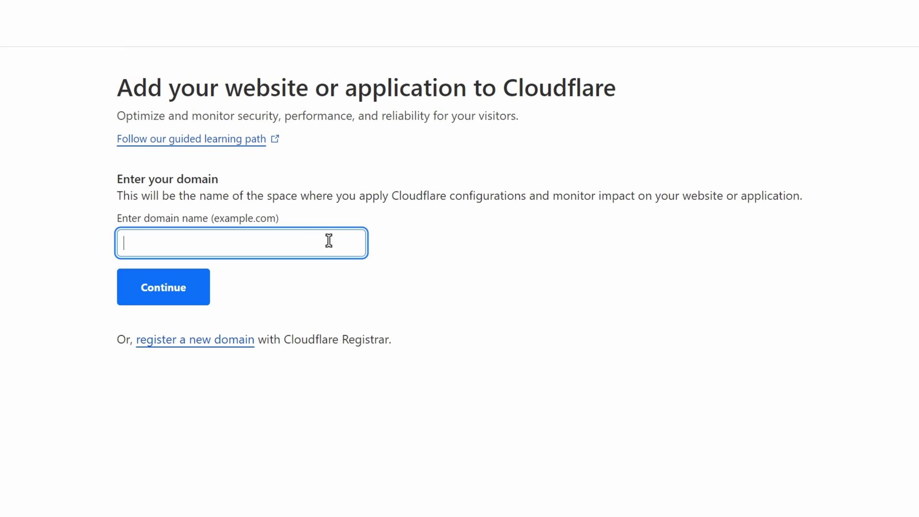
text(techuptrend.com)
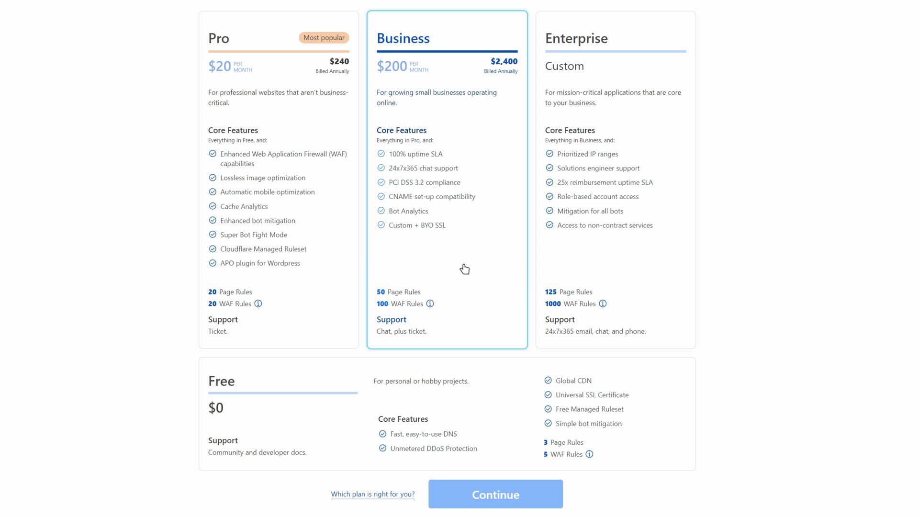
Step: Choose the Free plan for techuptrend.com and skip adding DNS records for now
click(338, 424)
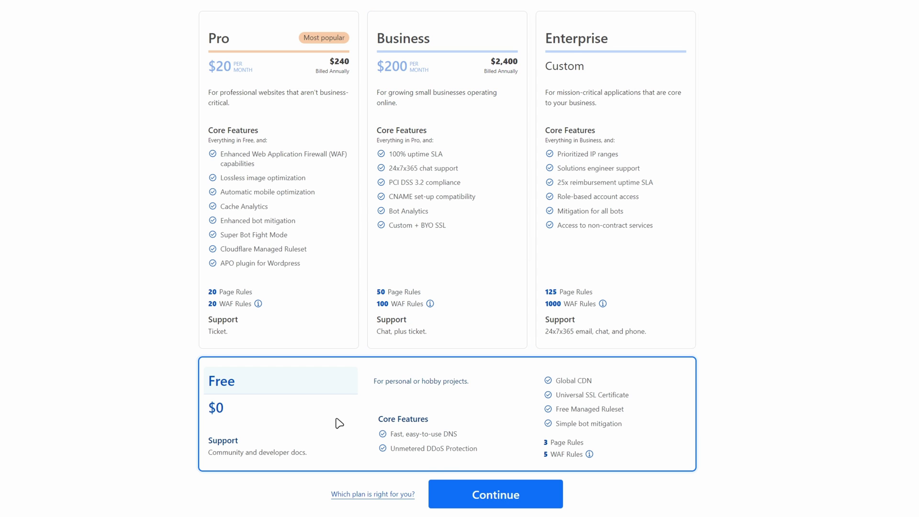
click(503, 502)
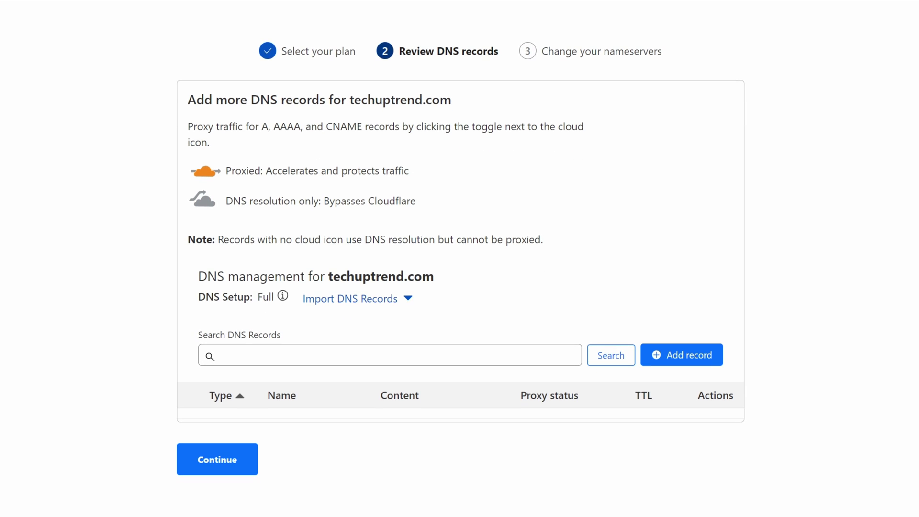
click(247, 464)
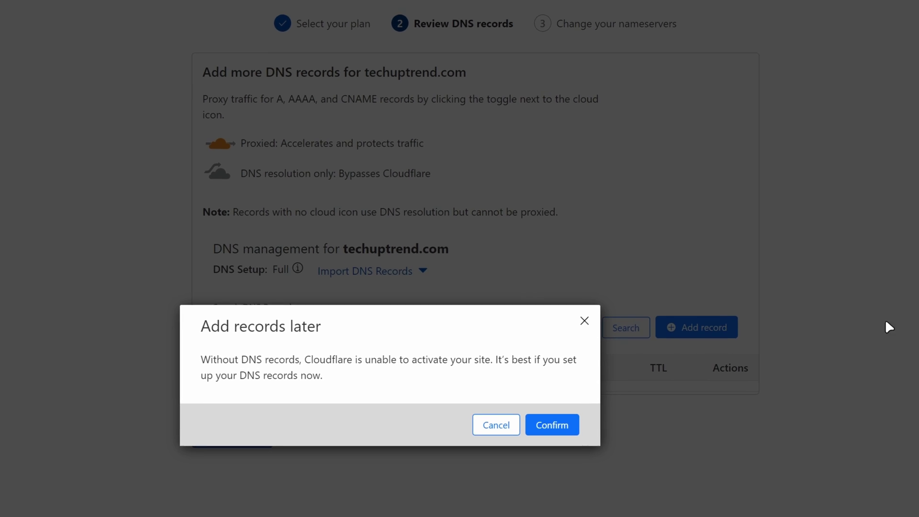
click(551, 427)
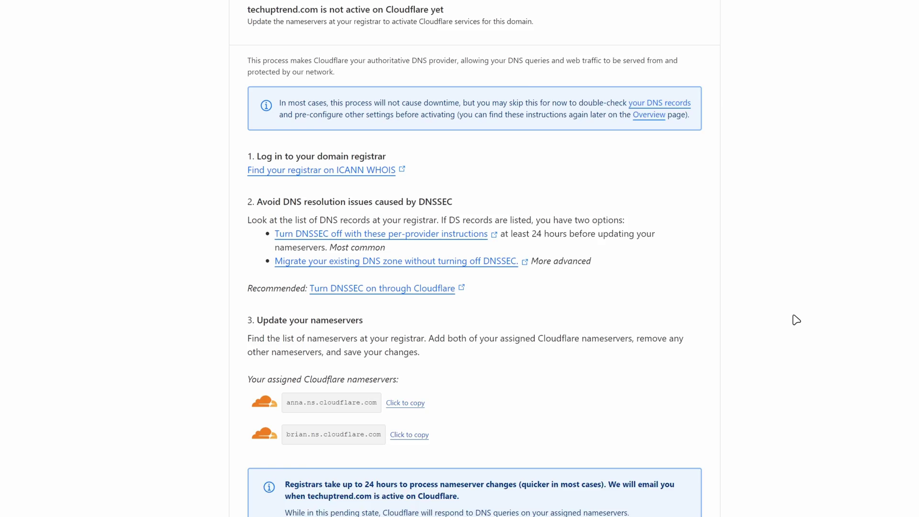
Step: Switch the domain to Custom DNS and paste anna.ns.cloudflare.com as Nameserver 1
scroll(796, 320, down, 3)
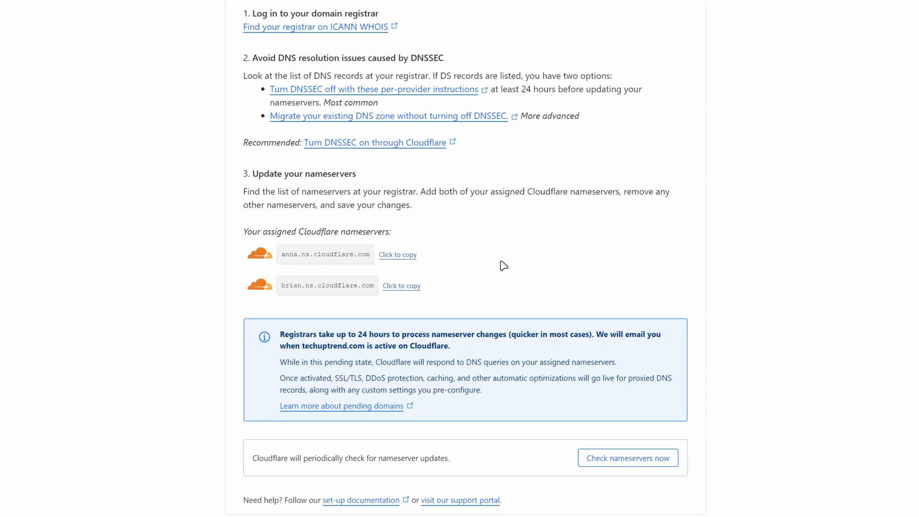
click(398, 255)
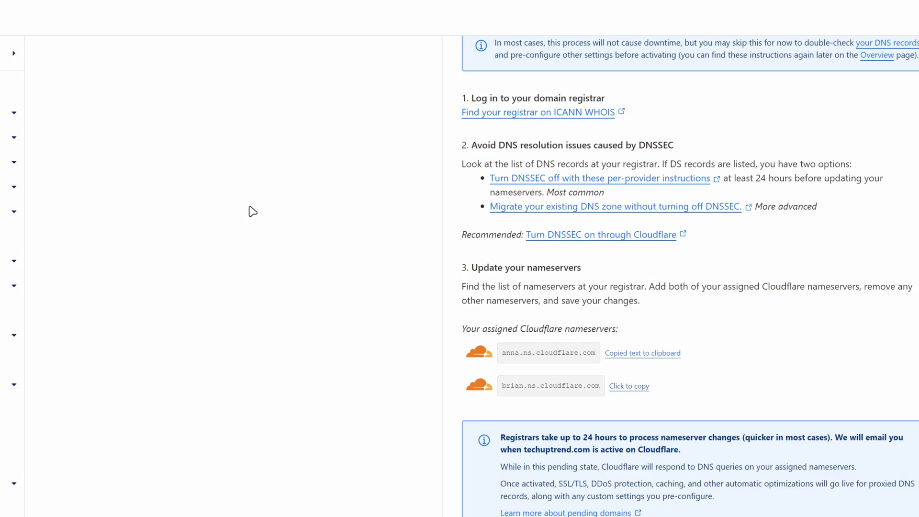
click(100, 14)
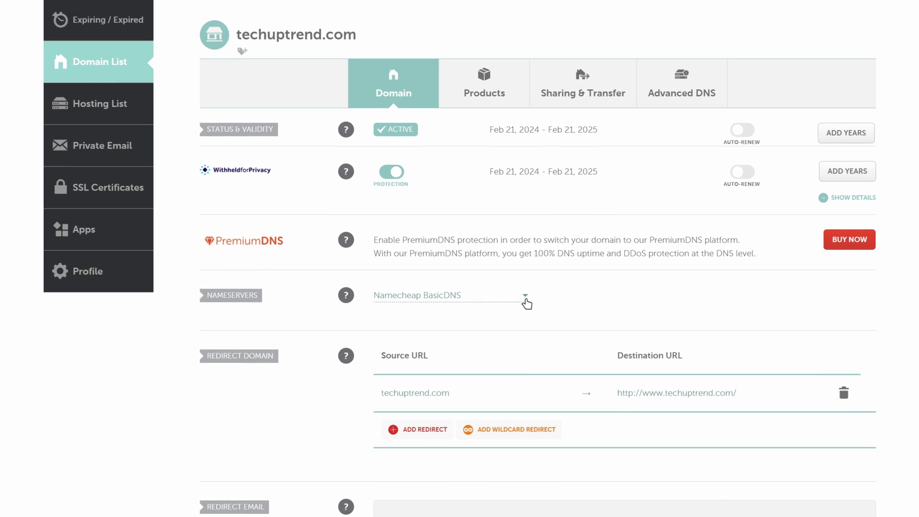
click(820, 468)
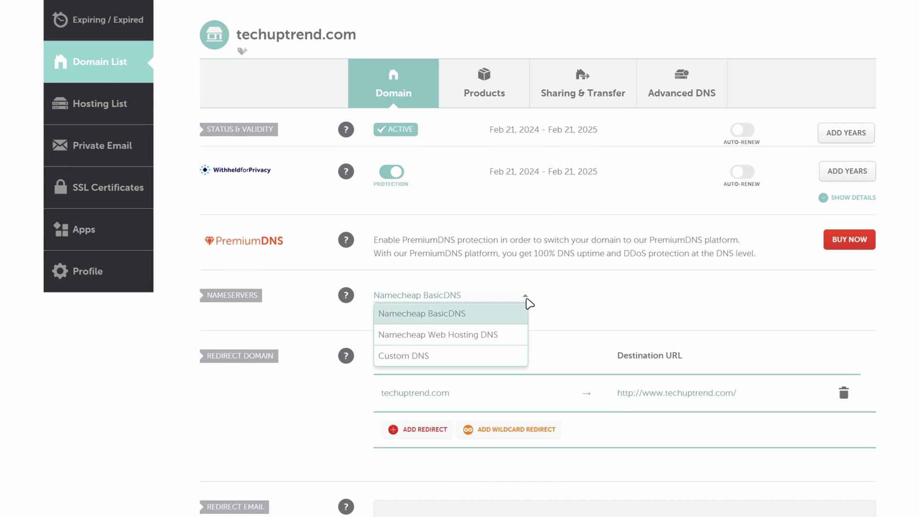
click(513, 362)
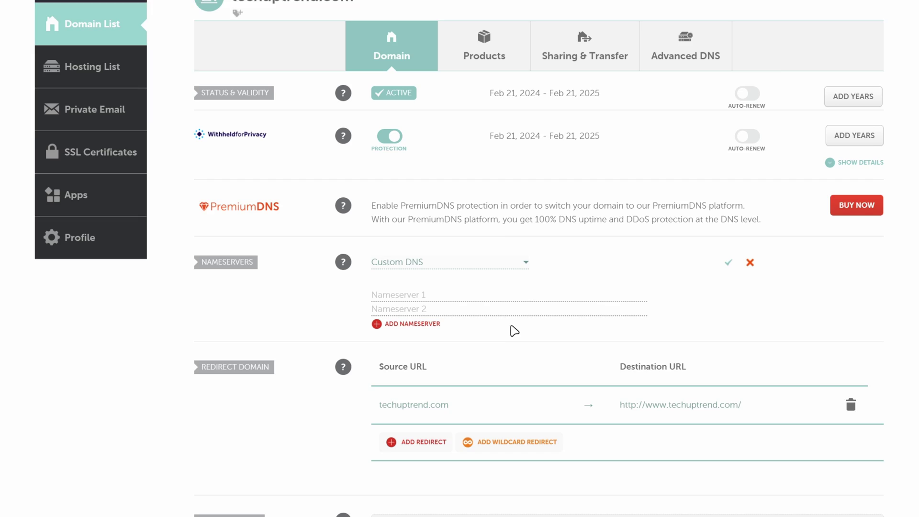
click(486, 327)
key(ctrl+v)
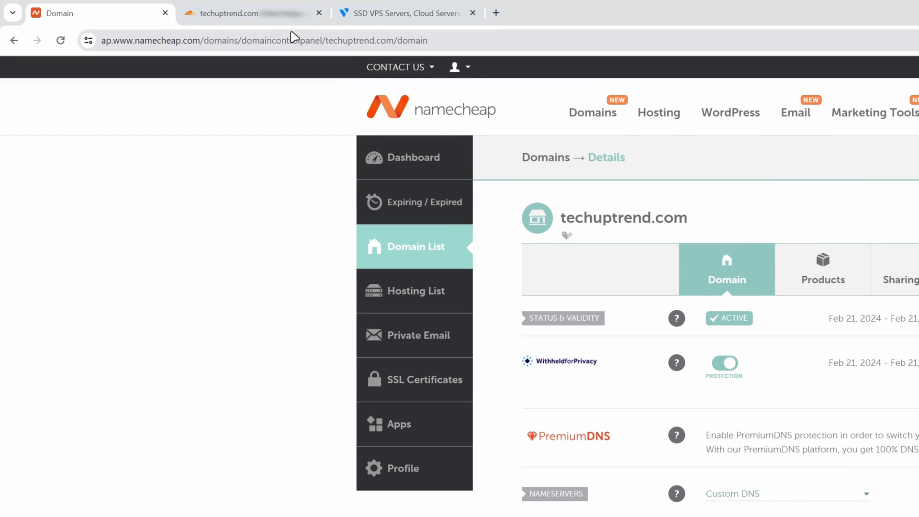
Step: Paste brian.ns.cloudflare.com as Nameserver 2 and save the custom nameservers
click(262, 15)
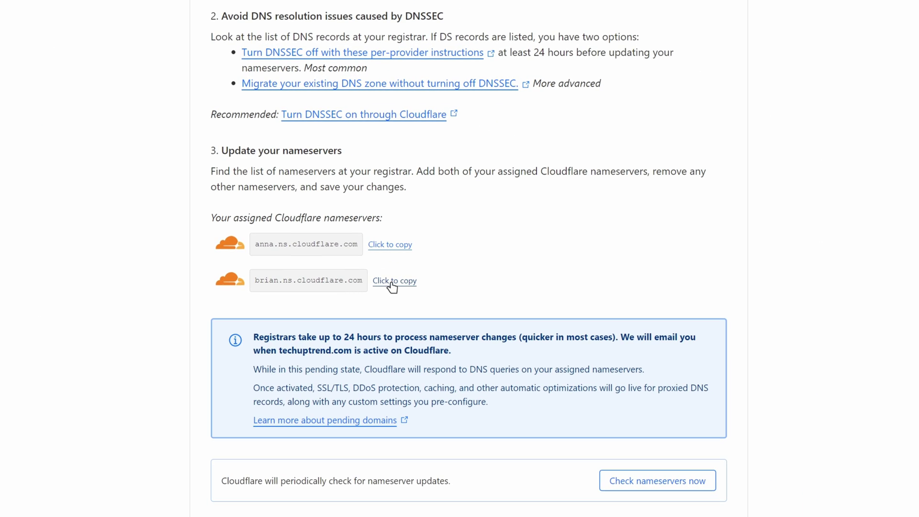
click(392, 286)
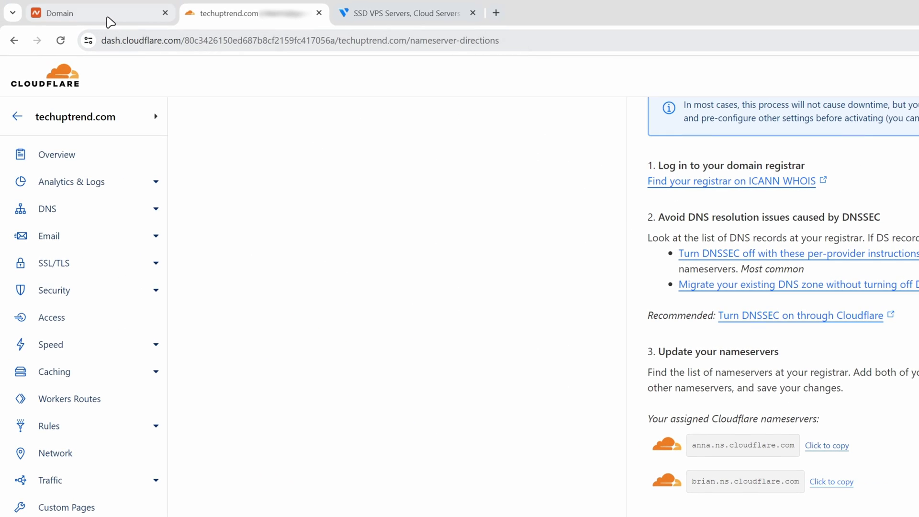
click(110, 22)
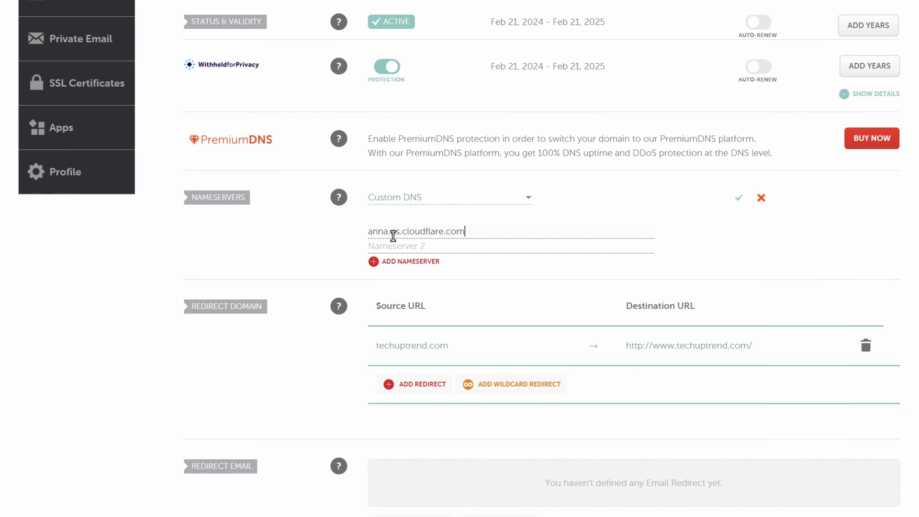
click(397, 245)
key(ctrl+v)
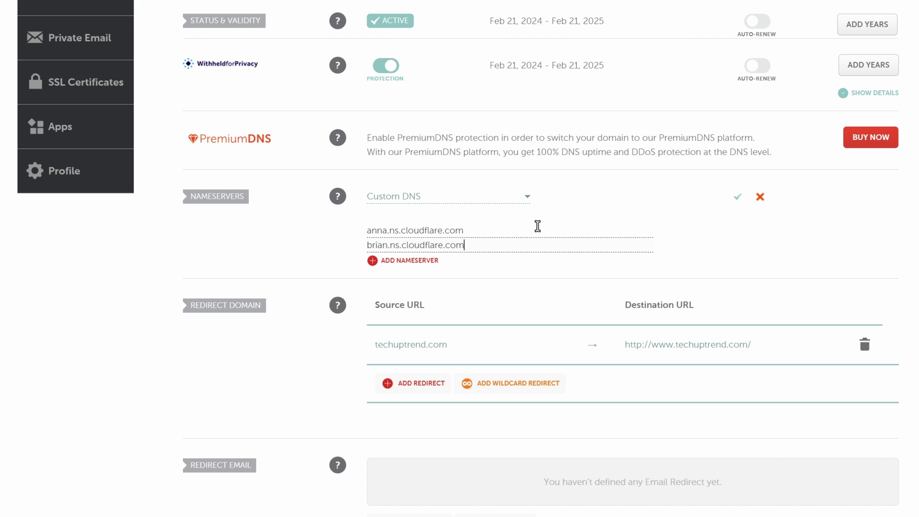
click(740, 199)
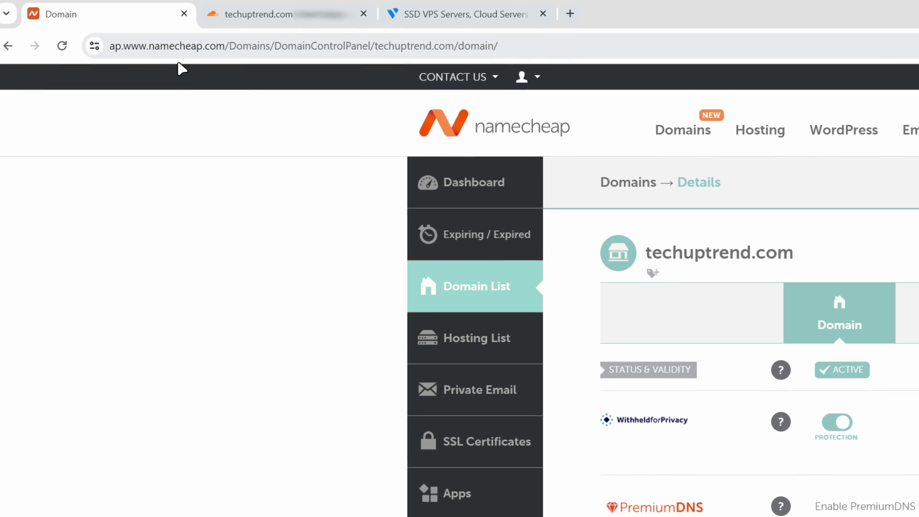
Step: Finish Cloudflare onboarding later, recheck nameservers until techuptrend.com is active, then view its DNS records
click(184, 13)
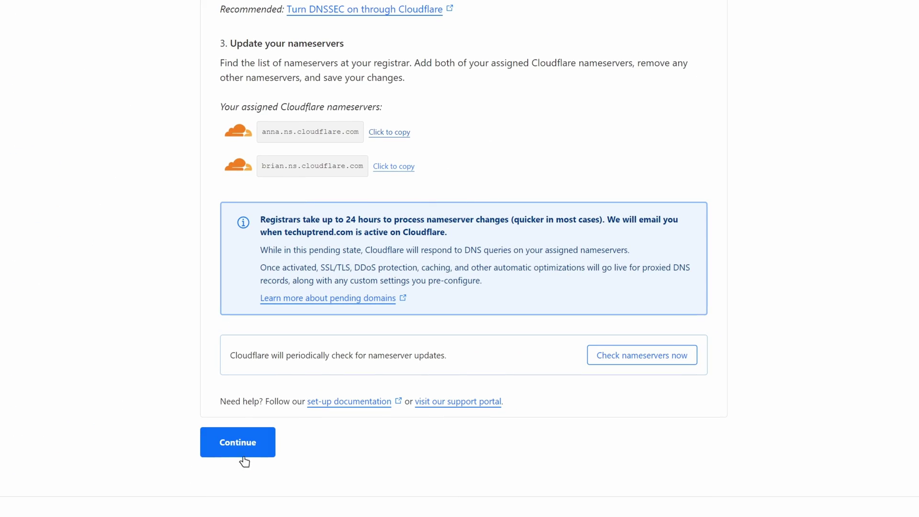
click(245, 447)
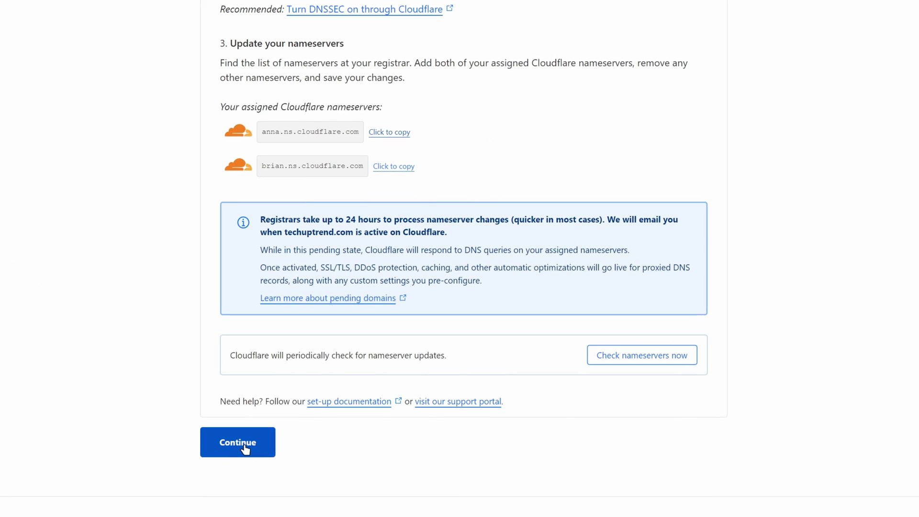
scroll(249, 450, up, 4)
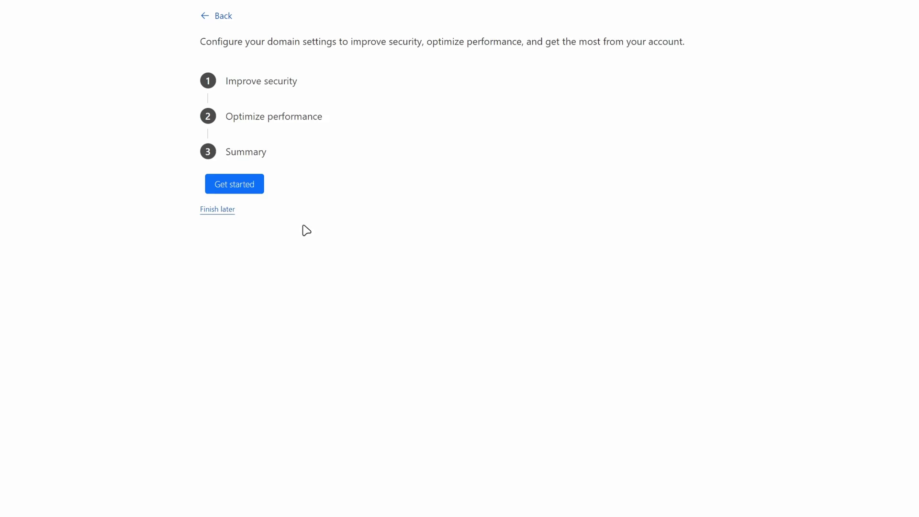
click(211, 259)
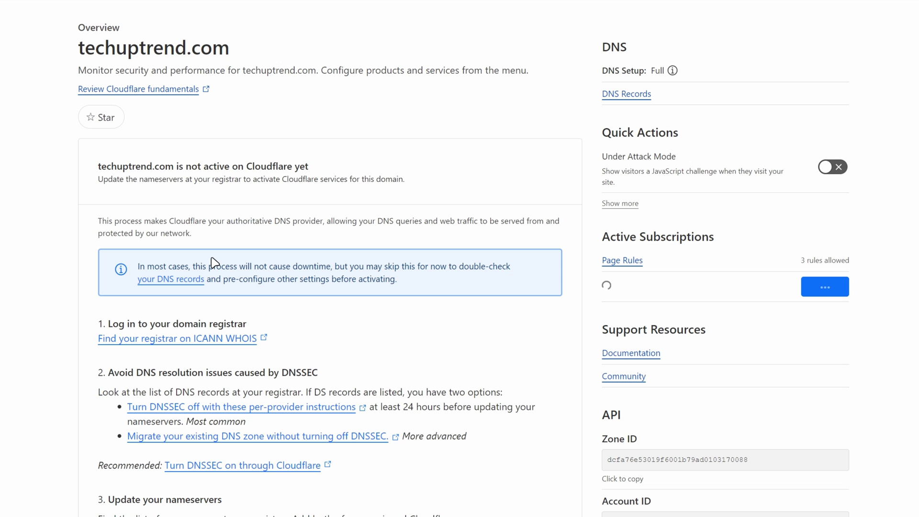
scroll(24, 285, down, 10)
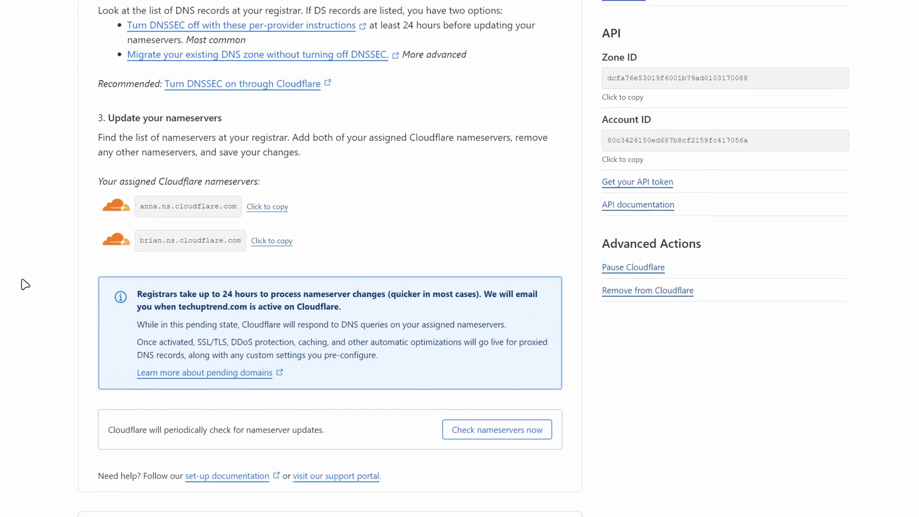
click(500, 325)
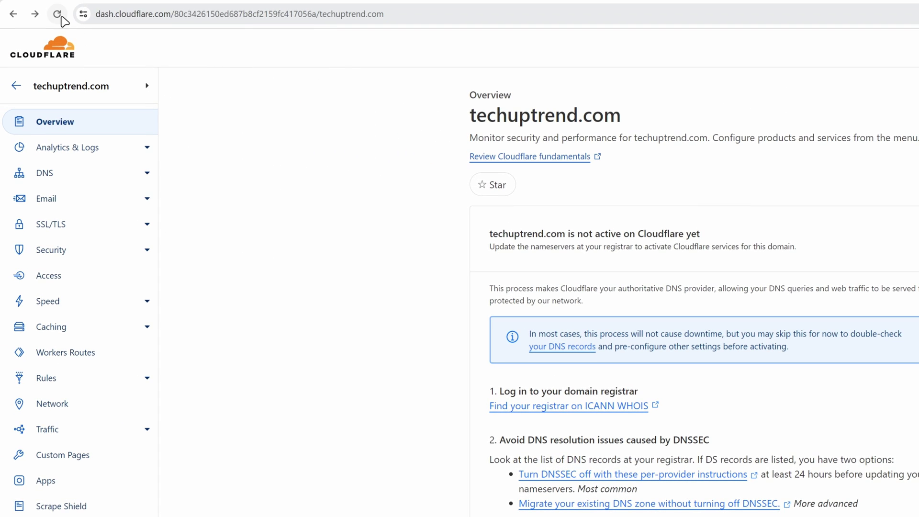
click(57, 14)
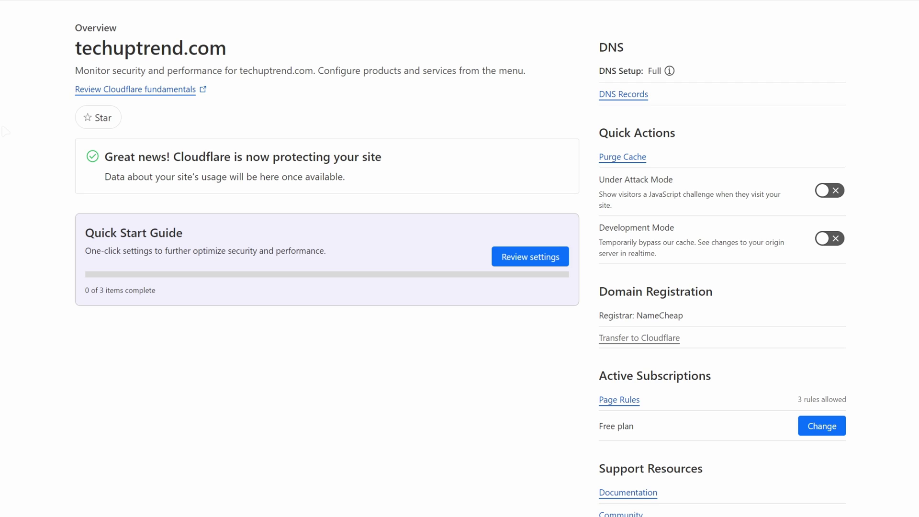
click(108, 114)
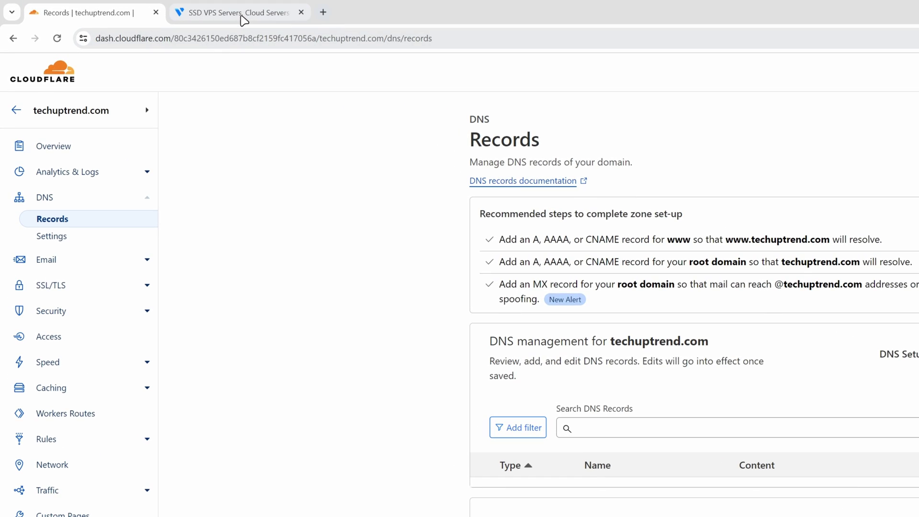
Step: Log in to Vultr with the account e-mail and password to reach the Cloud Compute list
click(242, 15)
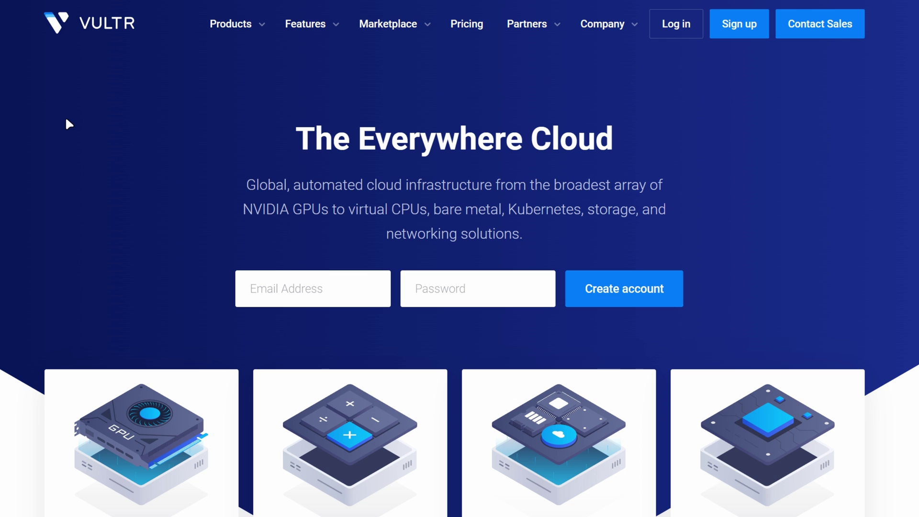
click(678, 32)
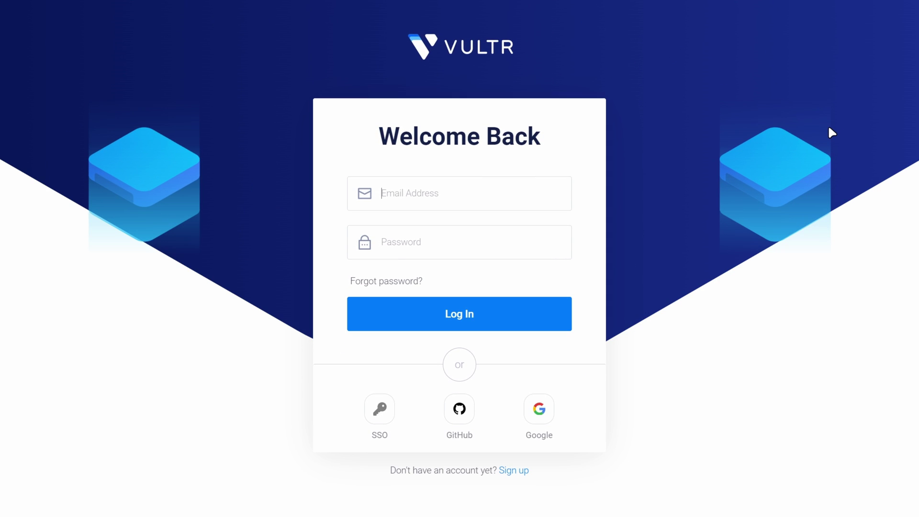
key(Down)
key(Return)
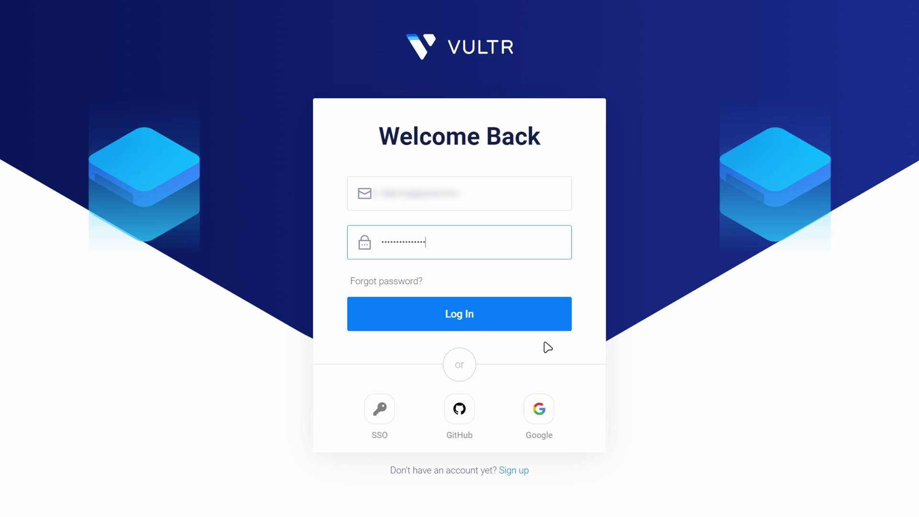
click(453, 319)
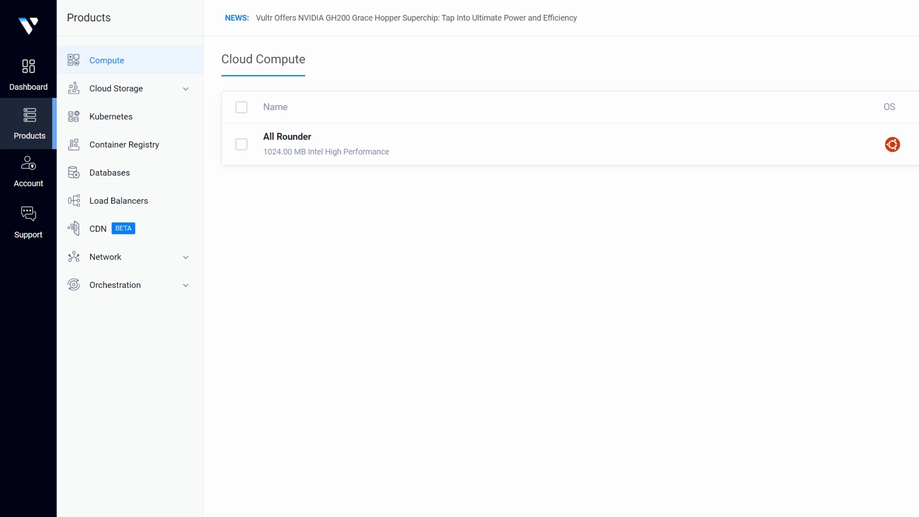
Step: Start a new server deployment using Cloud Compute – Shared CPU located in Frankfurt
click(866, 20)
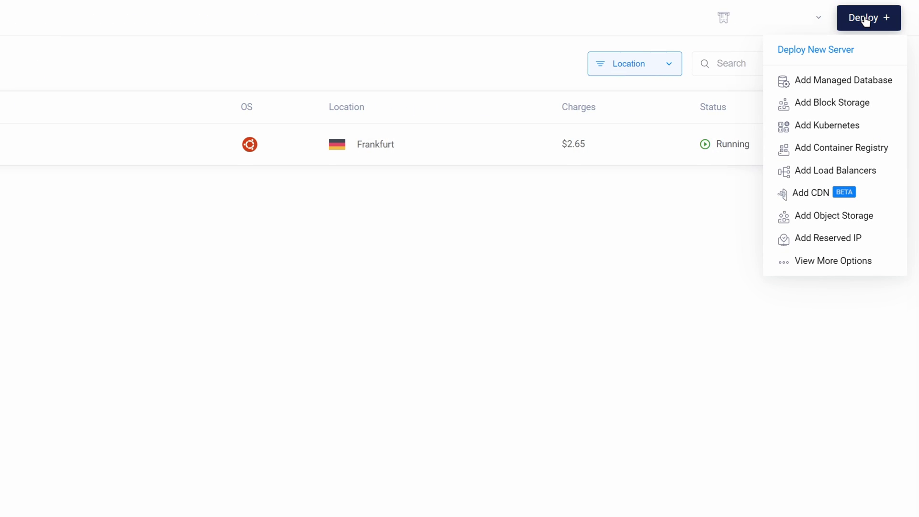
click(865, 19)
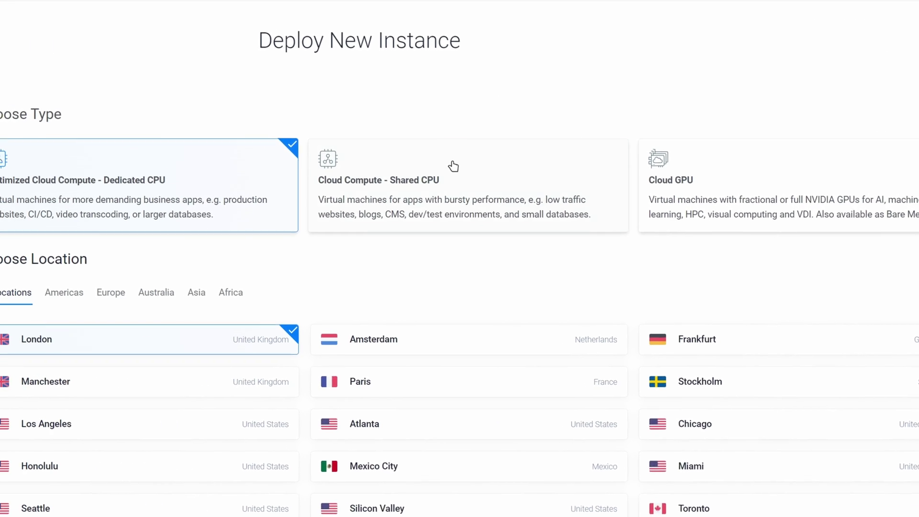
click(486, 189)
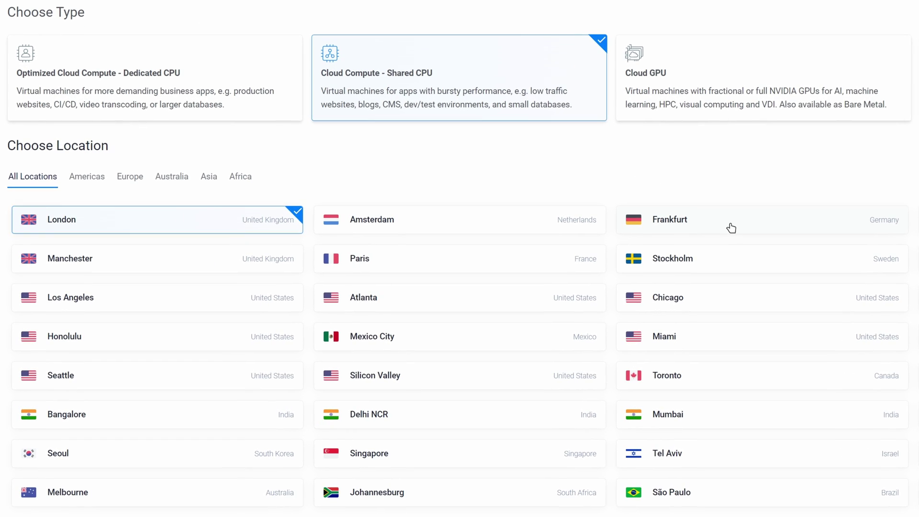
click(731, 228)
scroll(735, 226, down, 7)
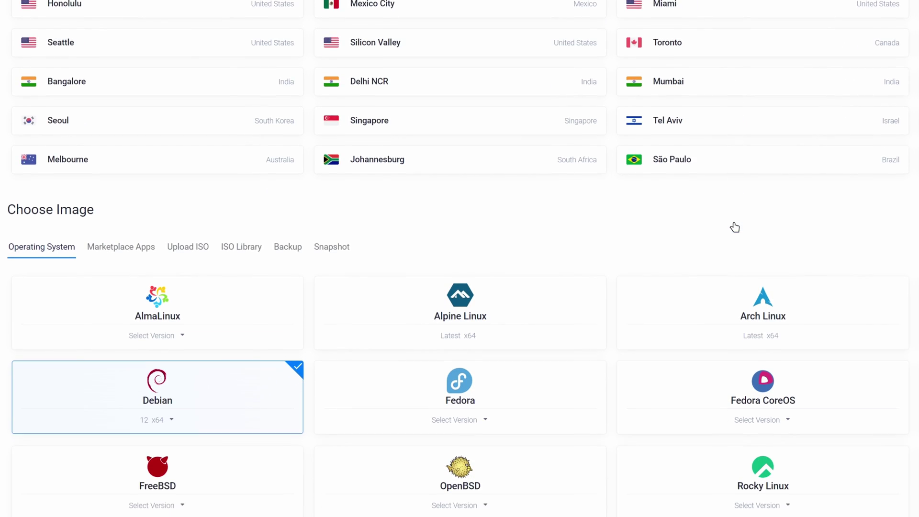
scroll(673, 196, down, 4)
scroll(673, 196, down, 2)
scroll(661, 246, up, 2)
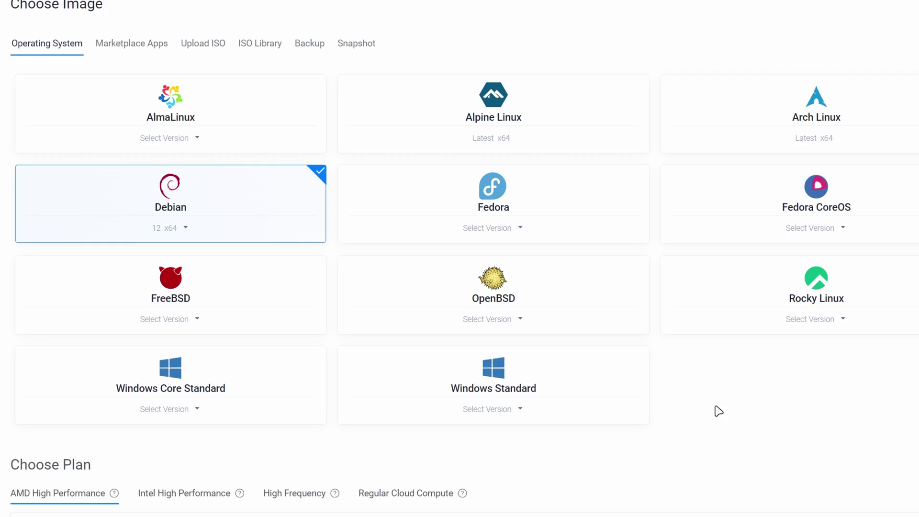
Step: Select the WordPress marketplace app on Ubuntu 22.04 as the server image
click(135, 68)
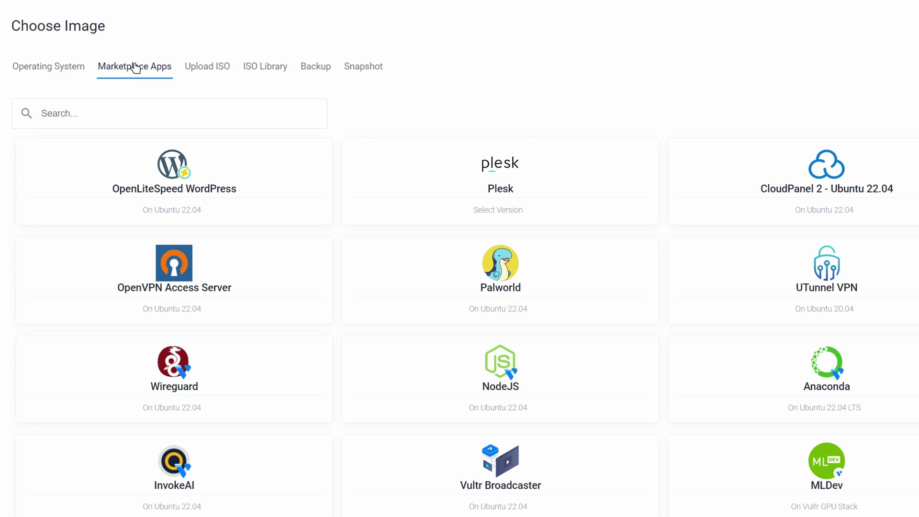
text(wordpress)
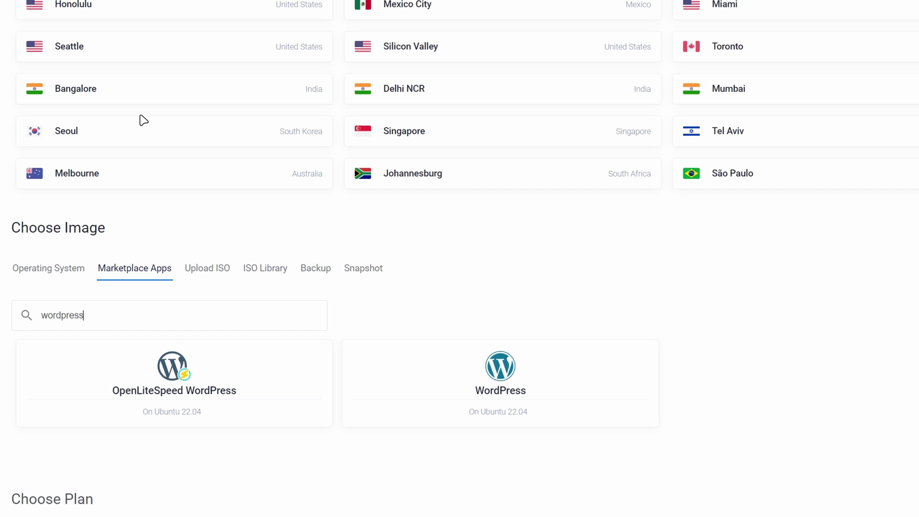
scroll(346, 269, down, 3)
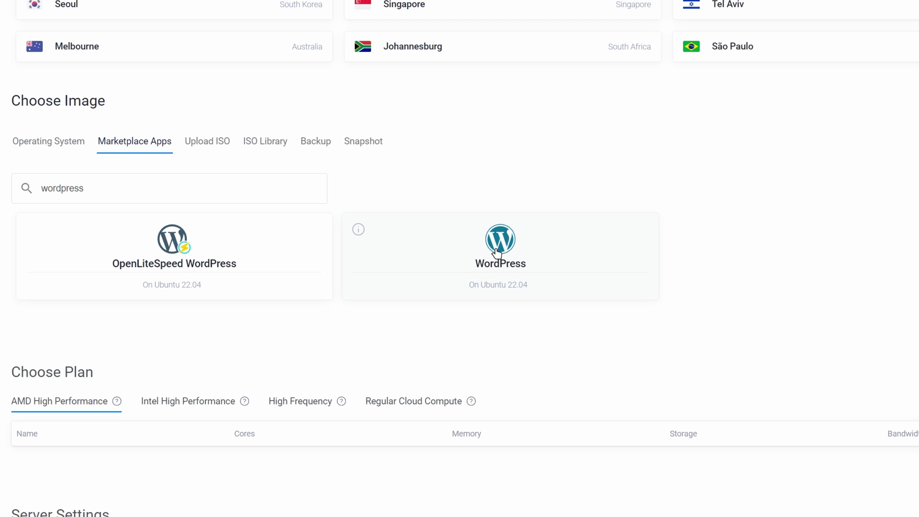
click(496, 252)
scroll(496, 254, down, 7)
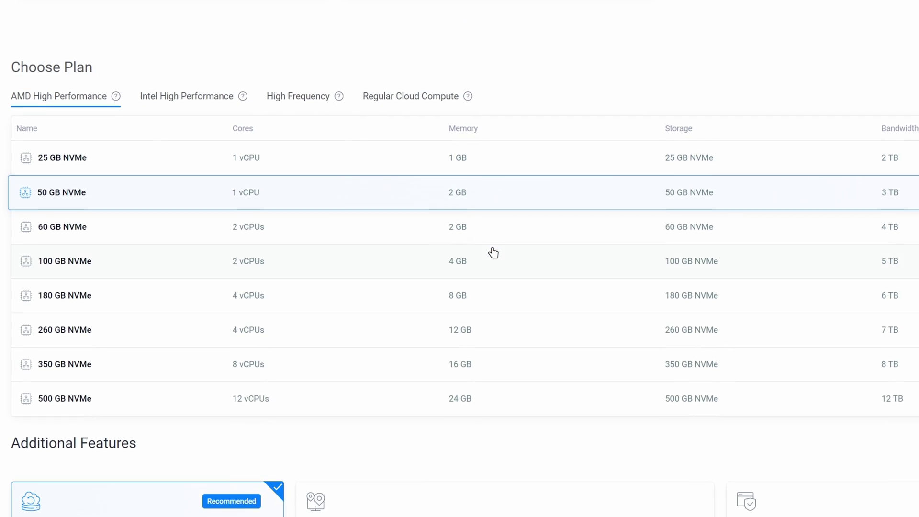
mouse_move(325, 97)
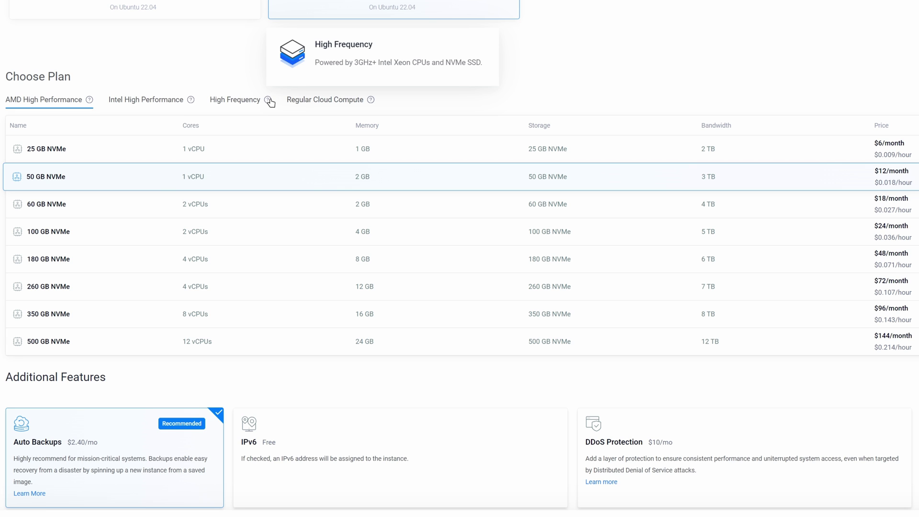
Step: Choose the 32 GB NVMe High Frequency plan, disable Auto Backups, and enable IPv6
click(237, 105)
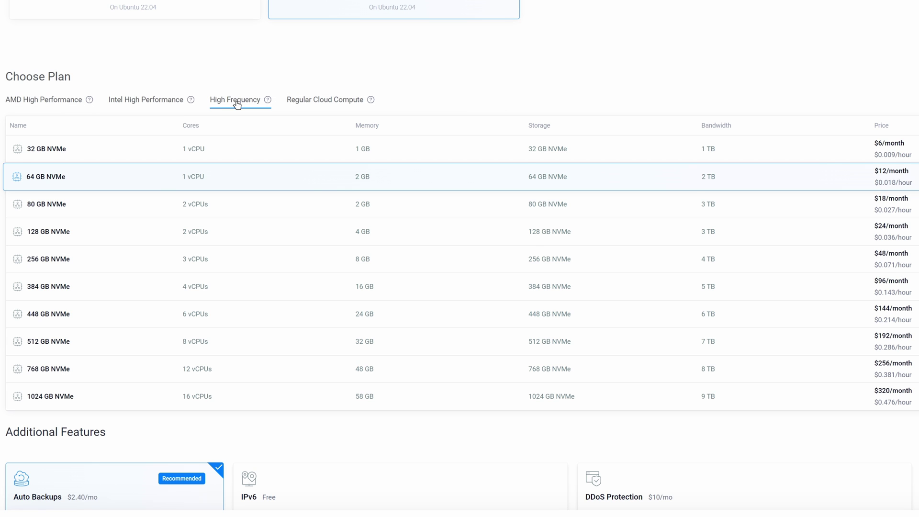
click(425, 150)
scroll(424, 150, down, 5)
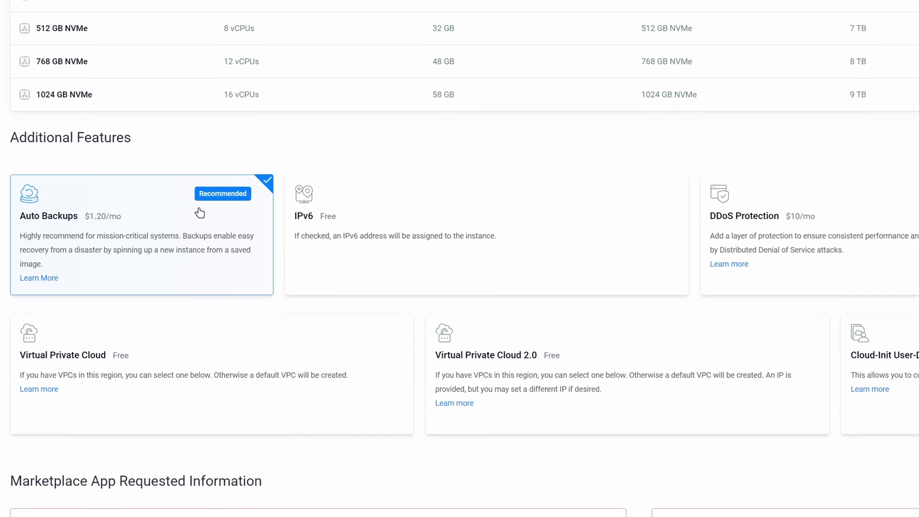
click(210, 227)
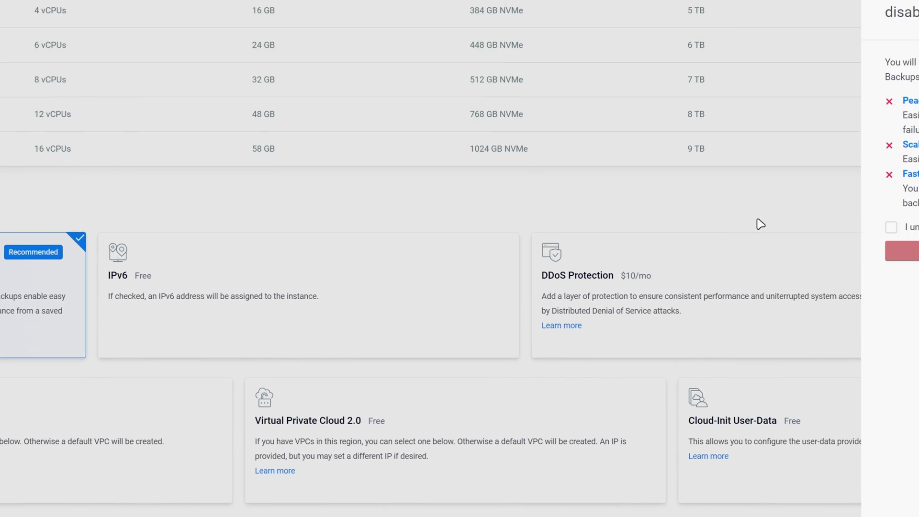
click(686, 273)
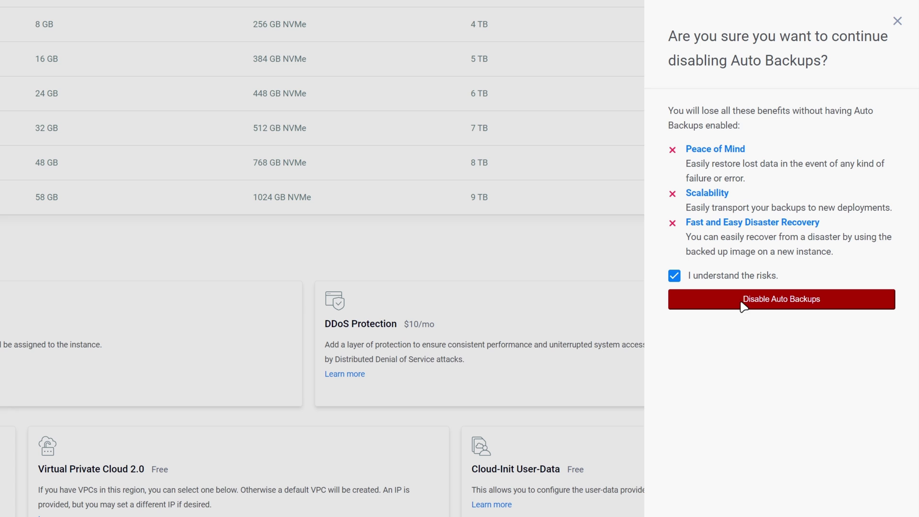
click(760, 304)
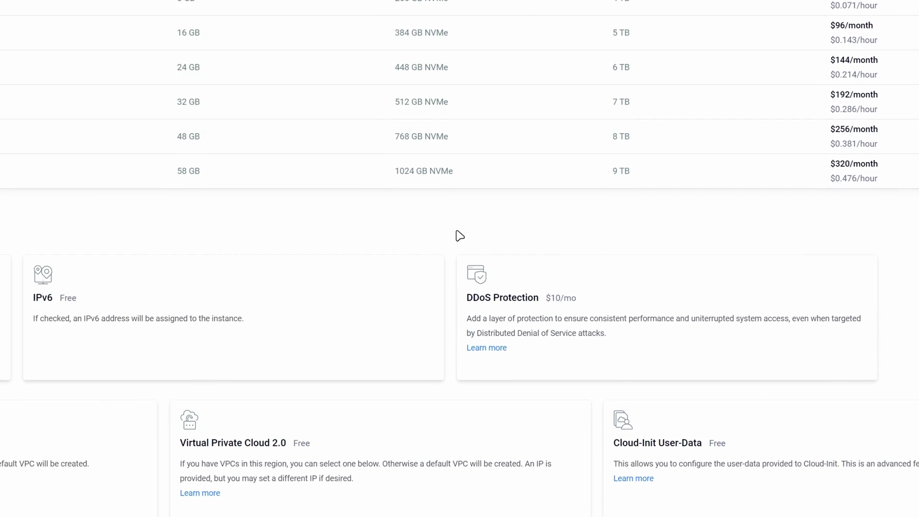
click(84, 313)
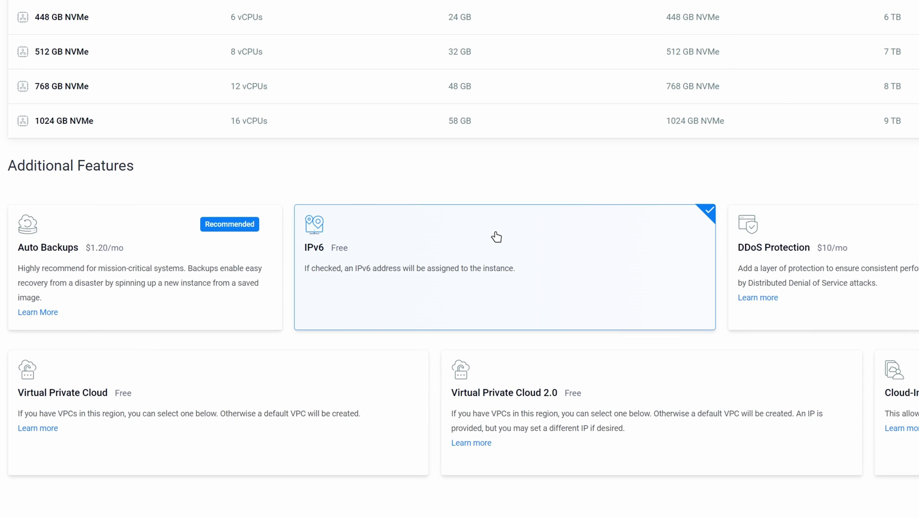
scroll(497, 237, down, 5)
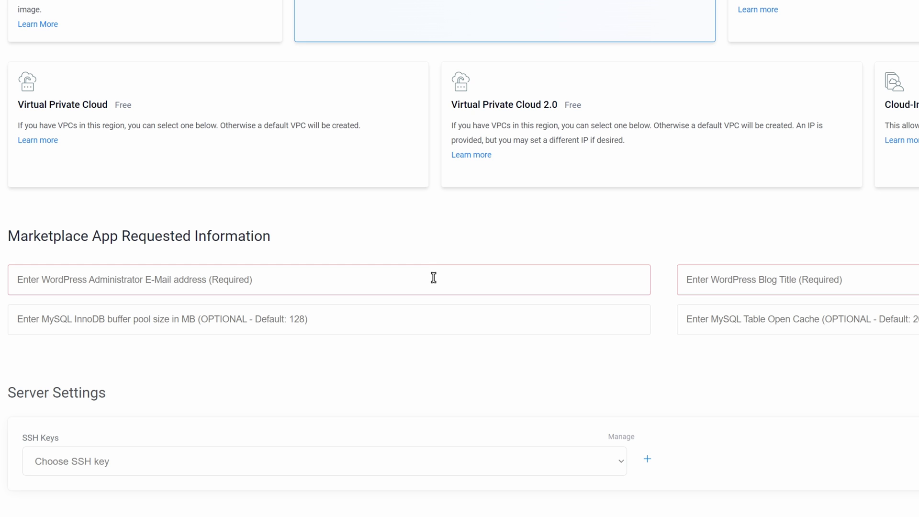
Step: Fill in the WordPress admin e-mail, the blog title techuptrend, and the server hostname
click(434, 278)
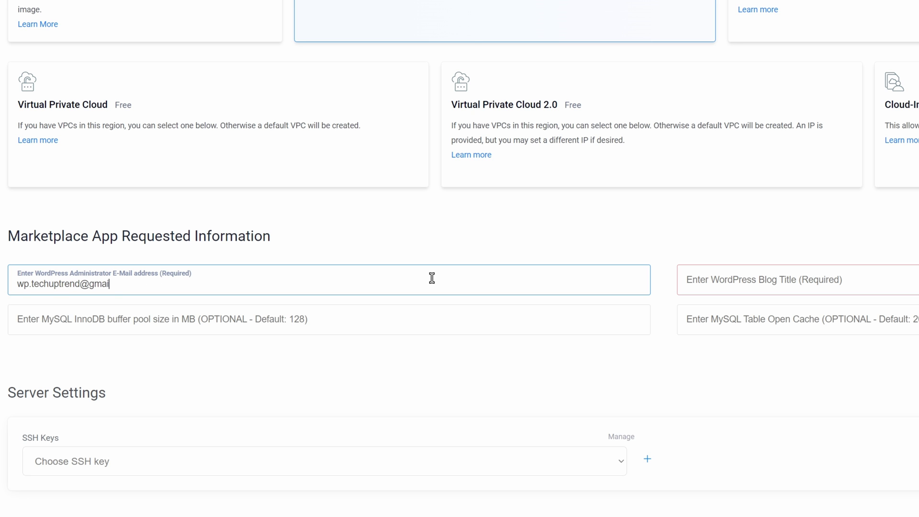
click(816, 278)
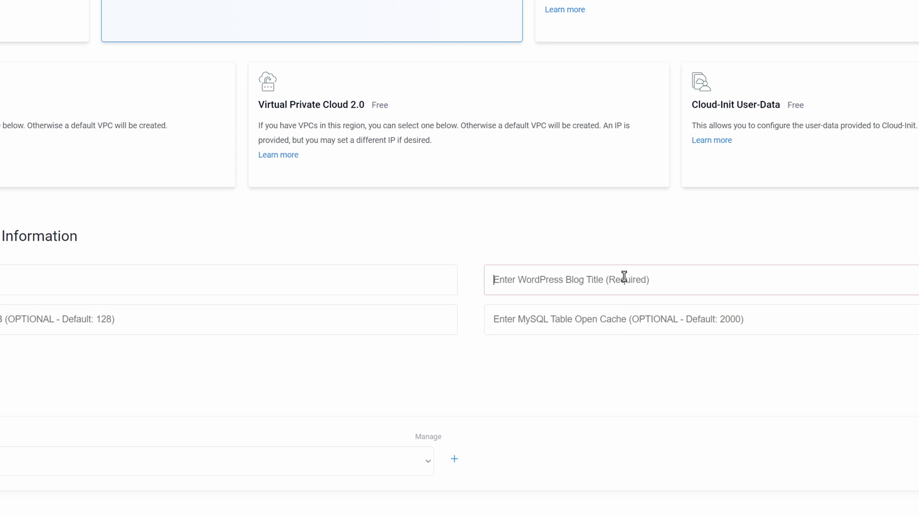
text(techuptrend)
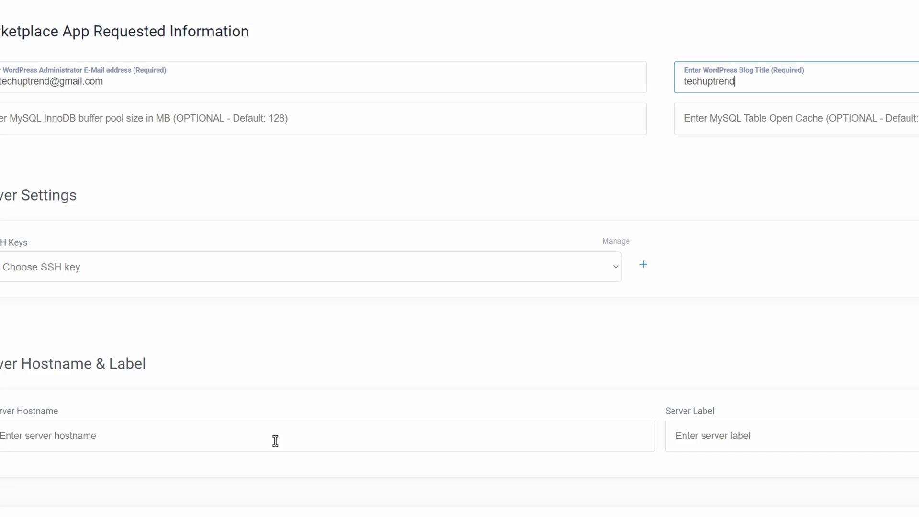
click(337, 378)
text(techupt)
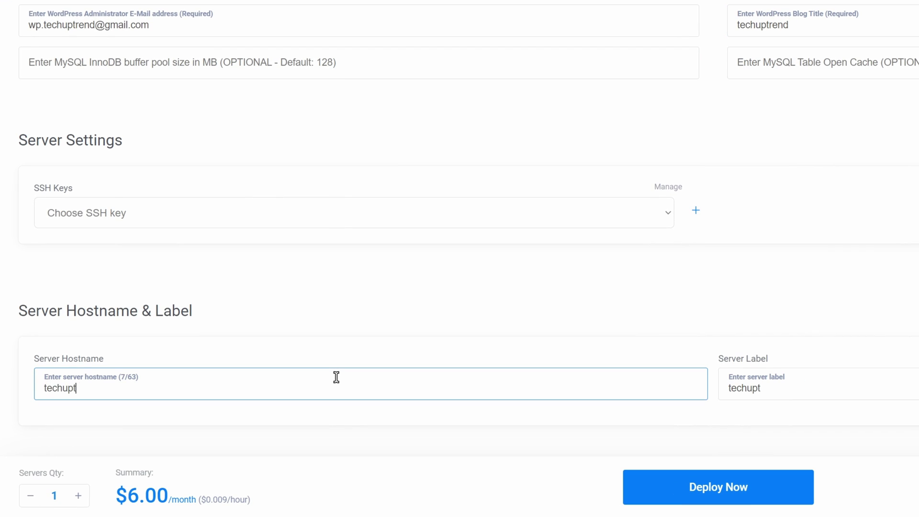
text(rend)
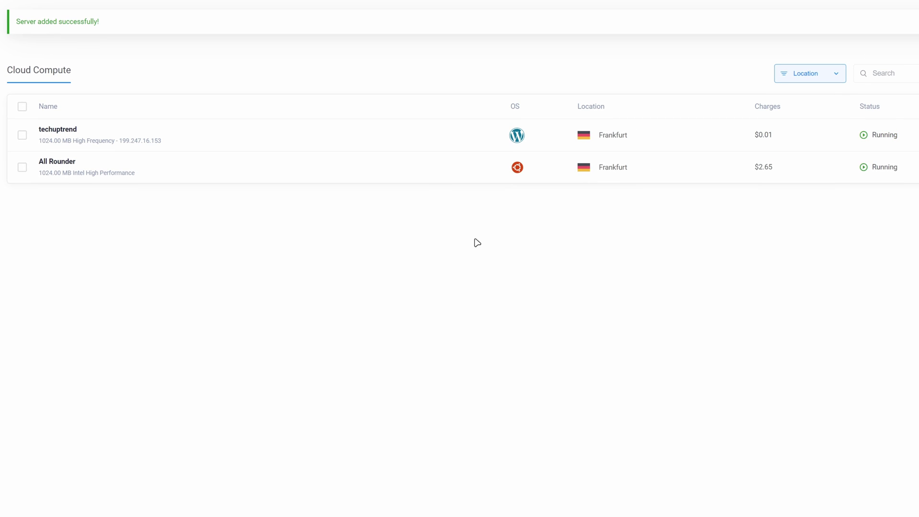
click(94, 136)
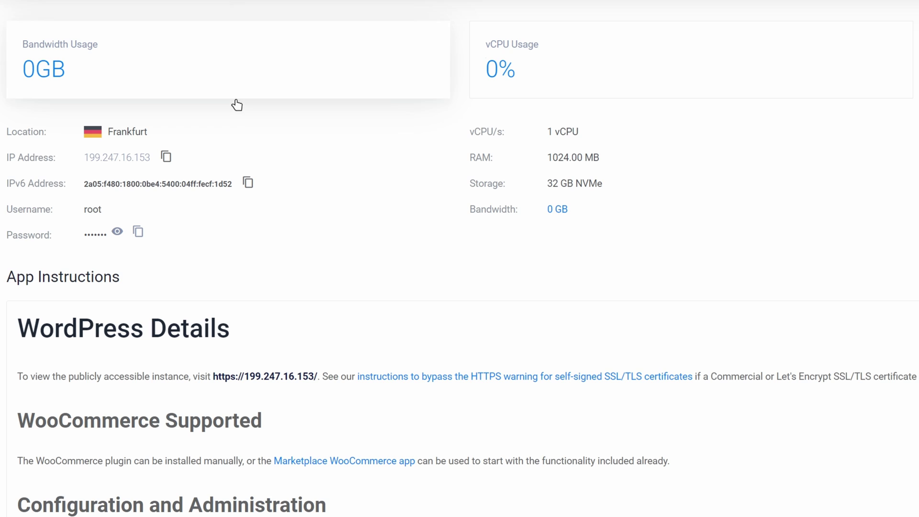
click(275, 380)
click(417, 16)
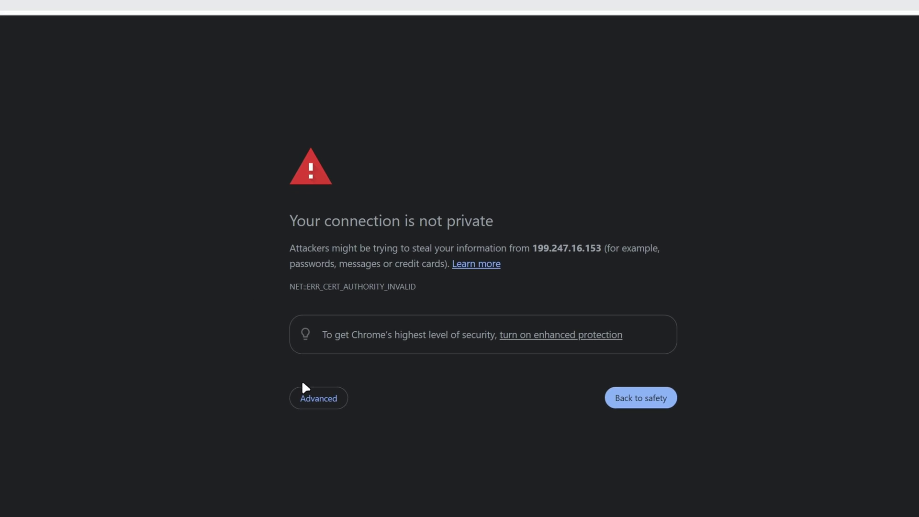
Step: Proceed past the certificate warning to 199.247.16.153, then close that site tab
click(311, 398)
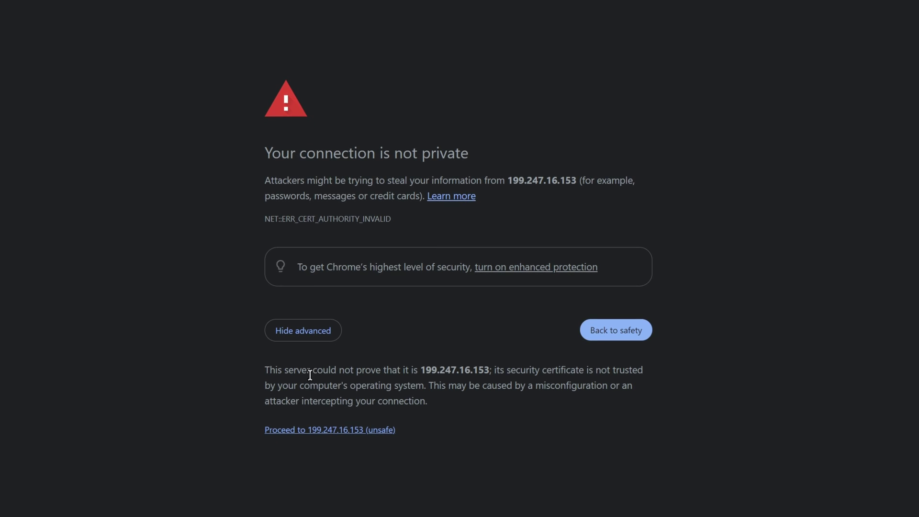
click(321, 431)
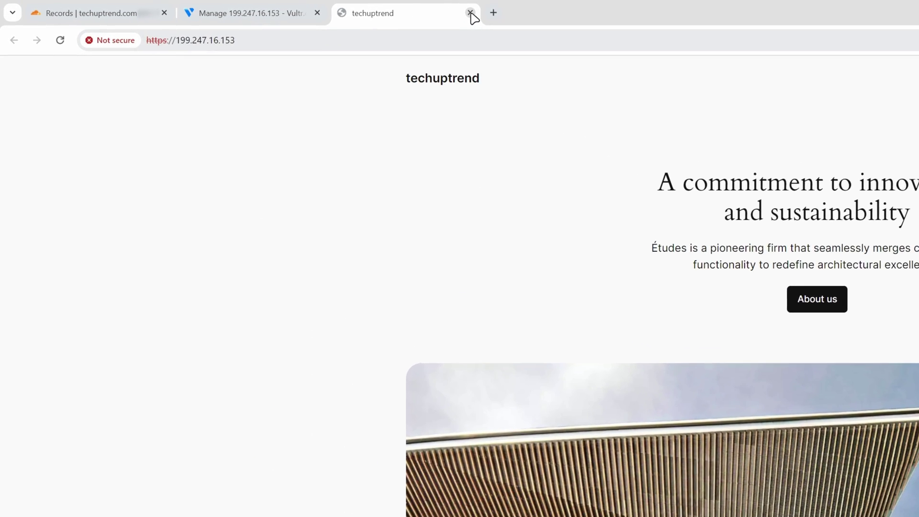
click(263, 7)
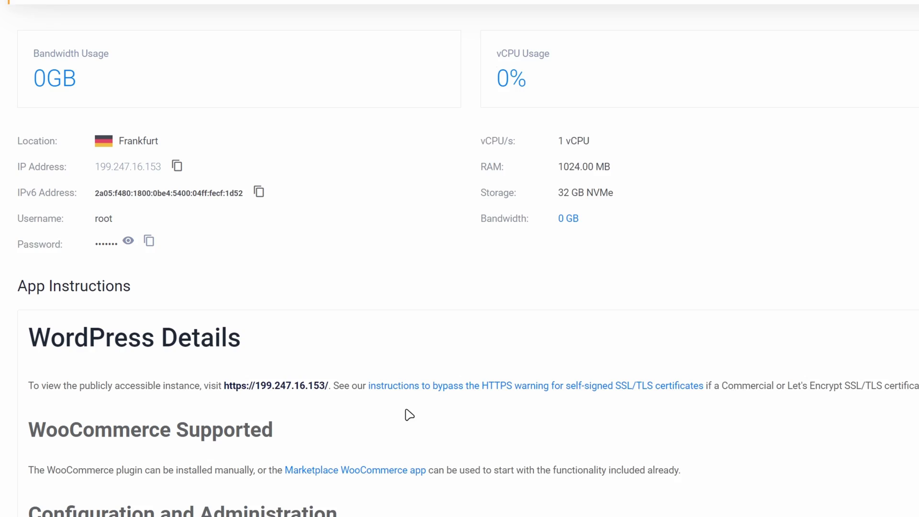
Step: Paste the Vultr-provided admin username into the WordPress login form
scroll(409, 415, down, 5)
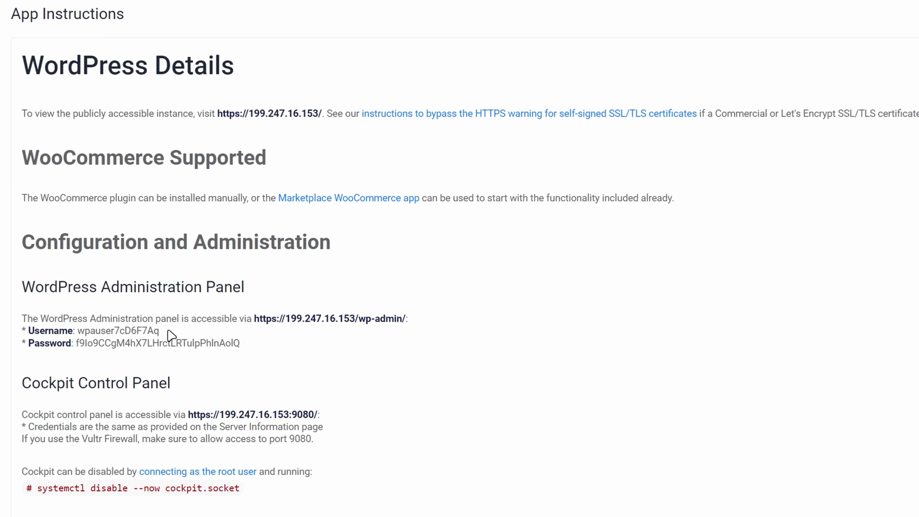
drag(168, 331, 82, 331)
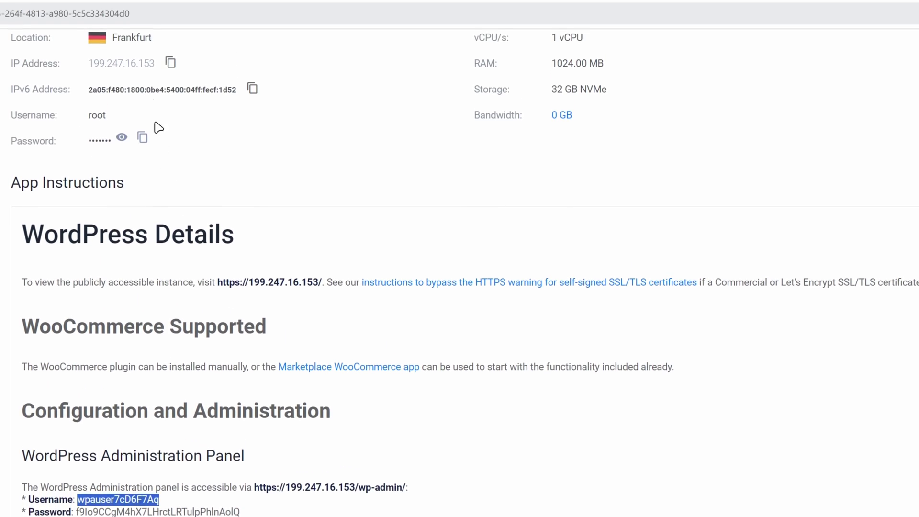
click(152, 19)
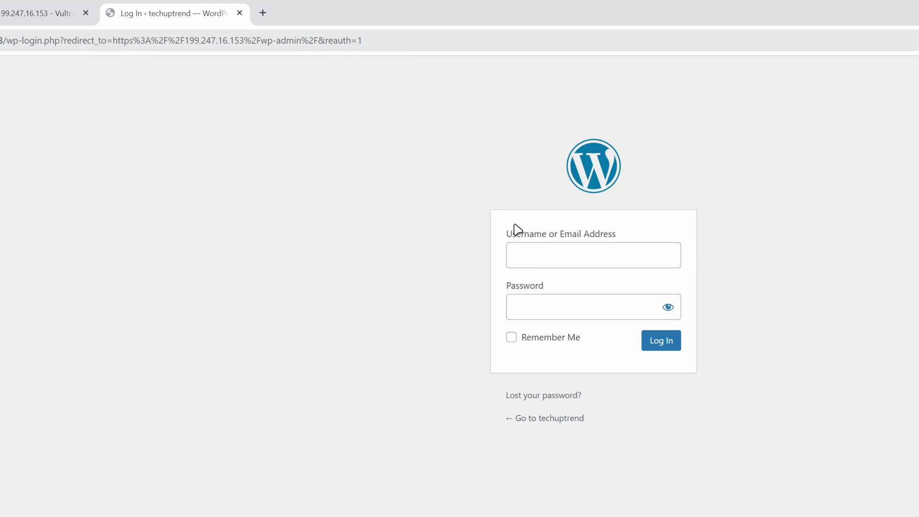
click(544, 255)
text(wpauser7cD6F7Aq)
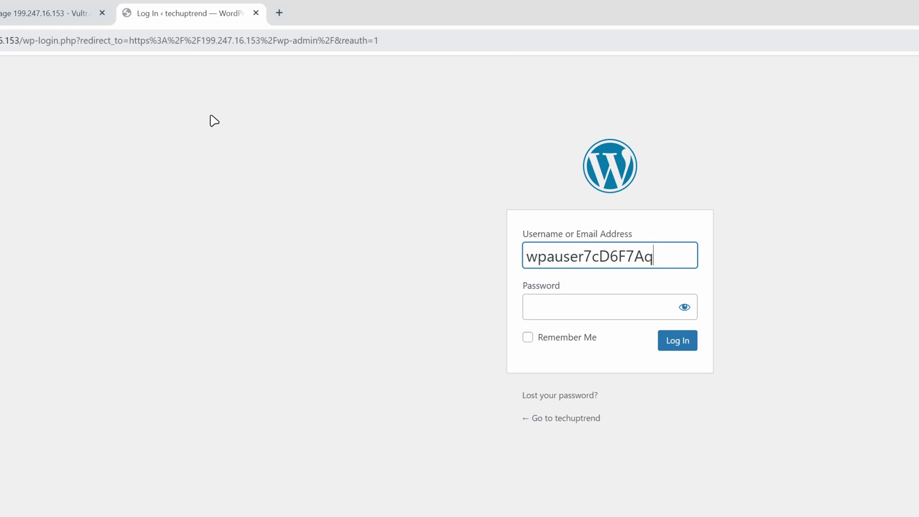
Step: Paste the admin password from Vultr, tick Remember Me, and log in
click(42, 13)
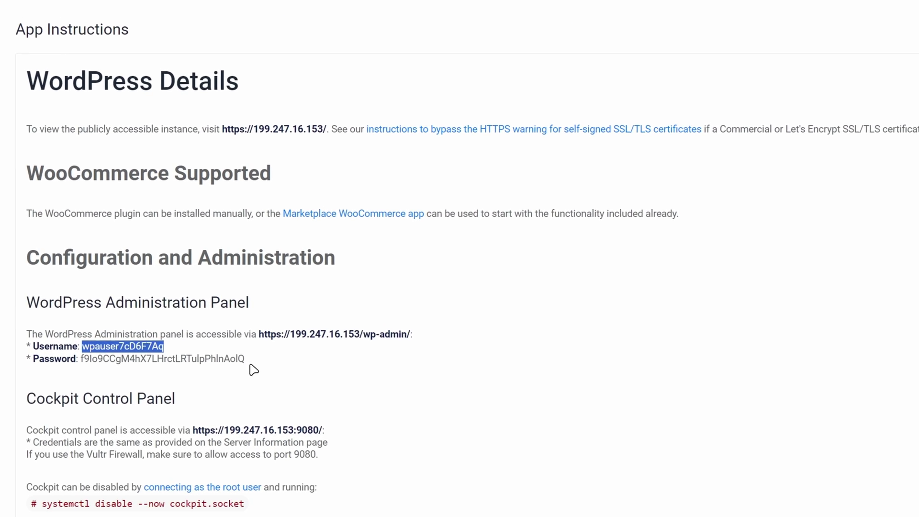
drag(276, 463, 116, 462)
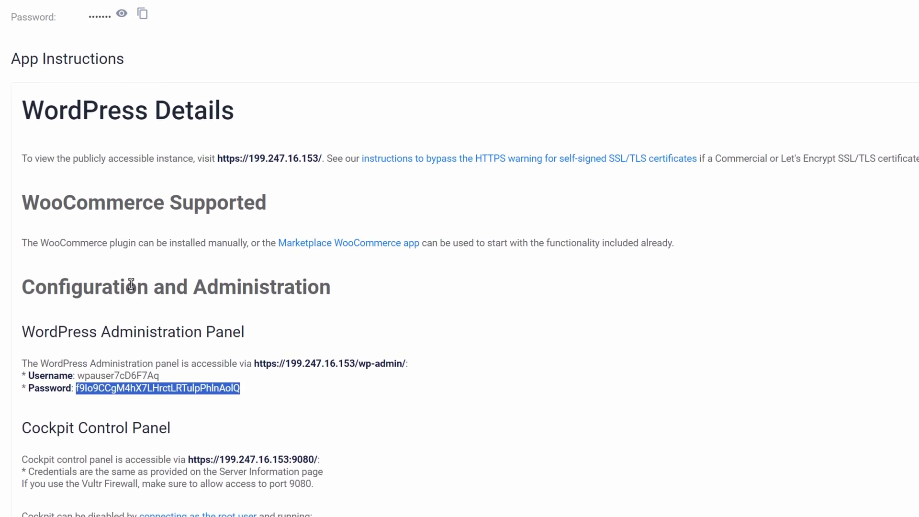
click(179, 16)
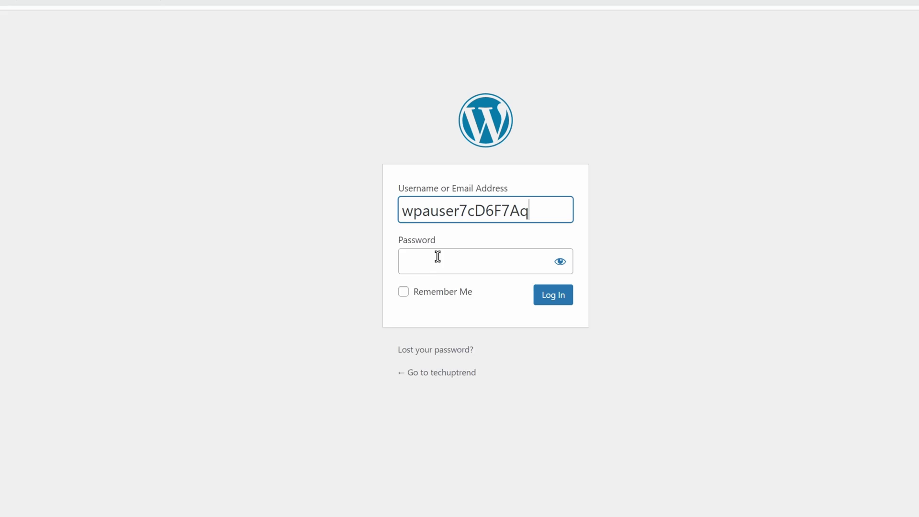
click(531, 299)
key(ctrl+v)
click(414, 284)
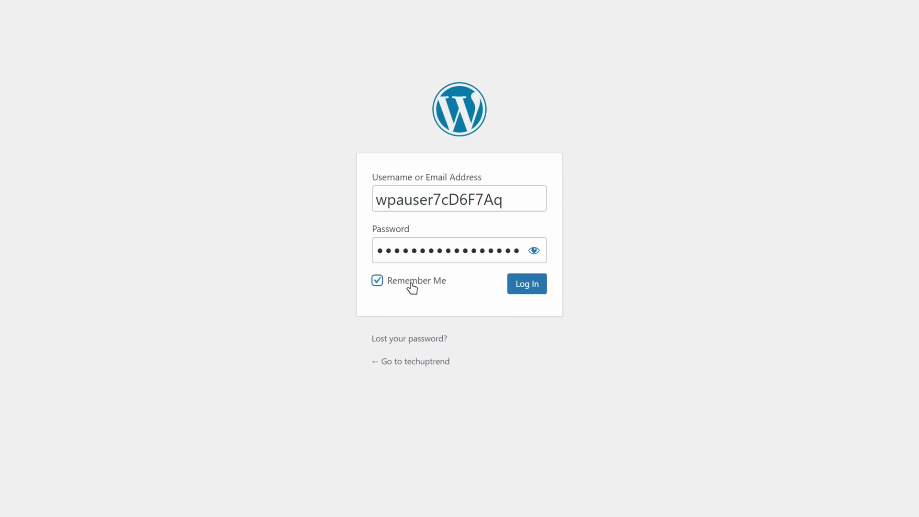
click(529, 291)
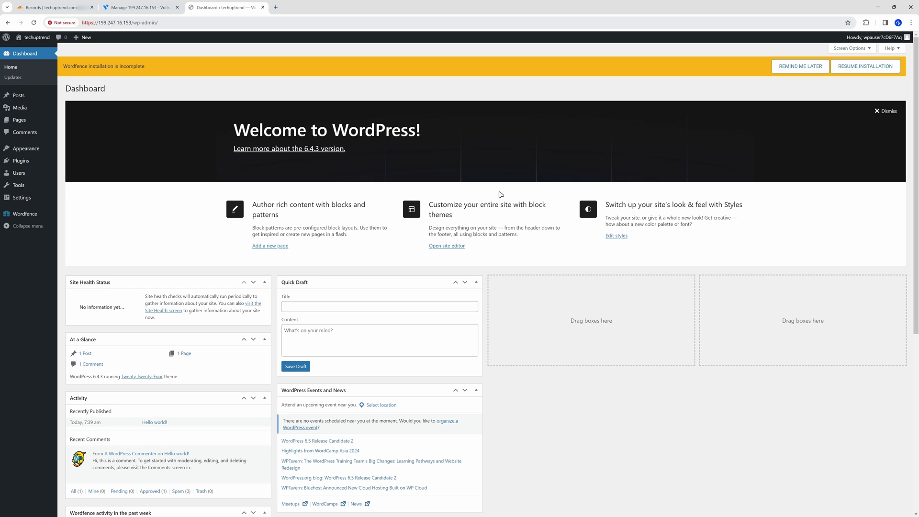
mouse_move(29, 198)
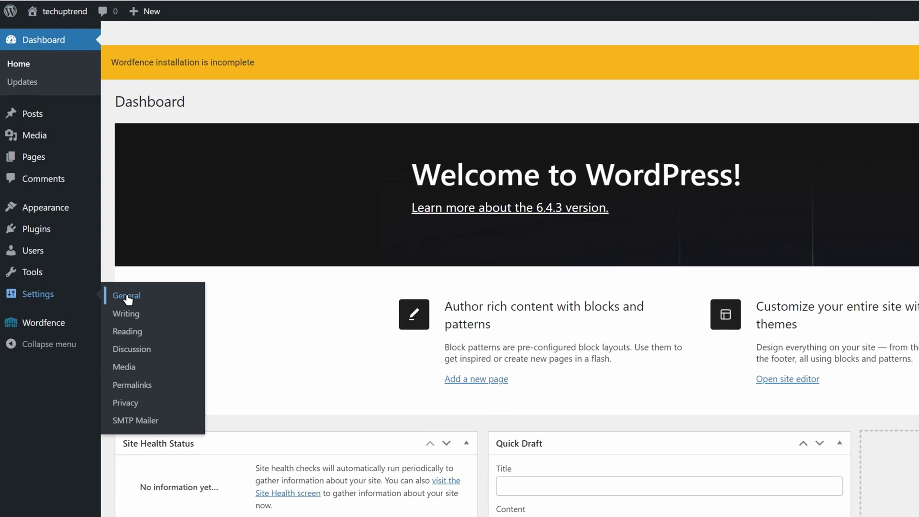
click(127, 299)
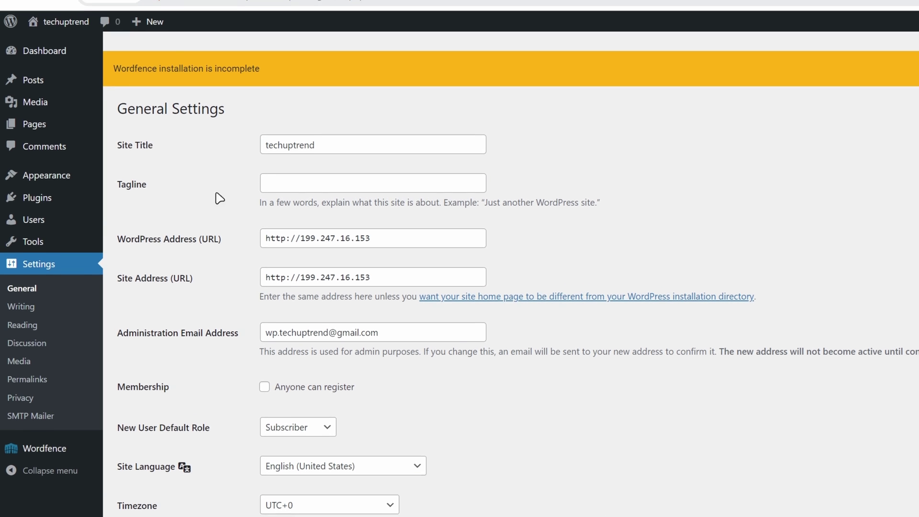
Step: Add a proxied A record named @ pointing to 199.247.16.153
click(256, 15)
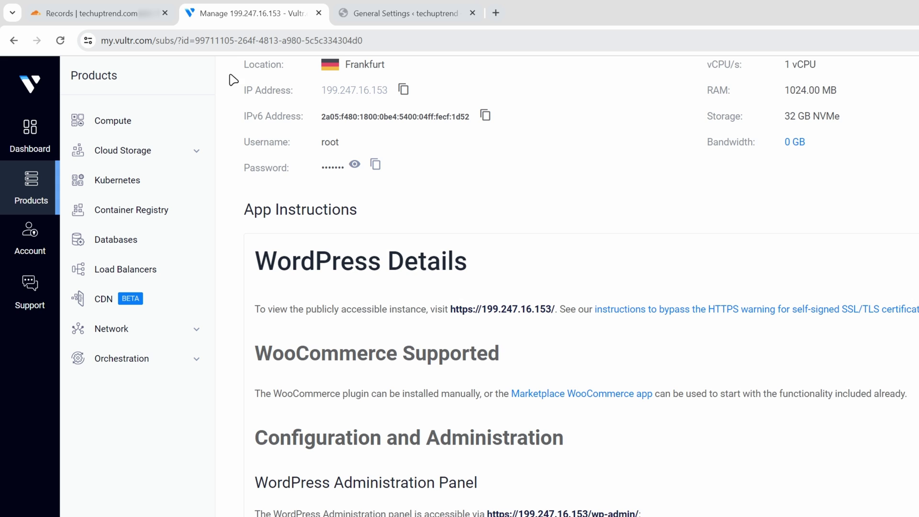
scroll(233, 82, up, 3)
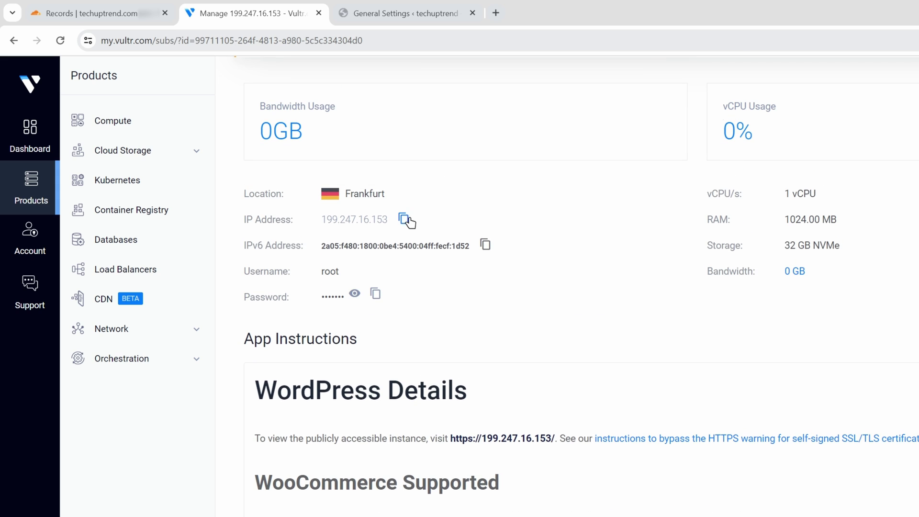
click(407, 220)
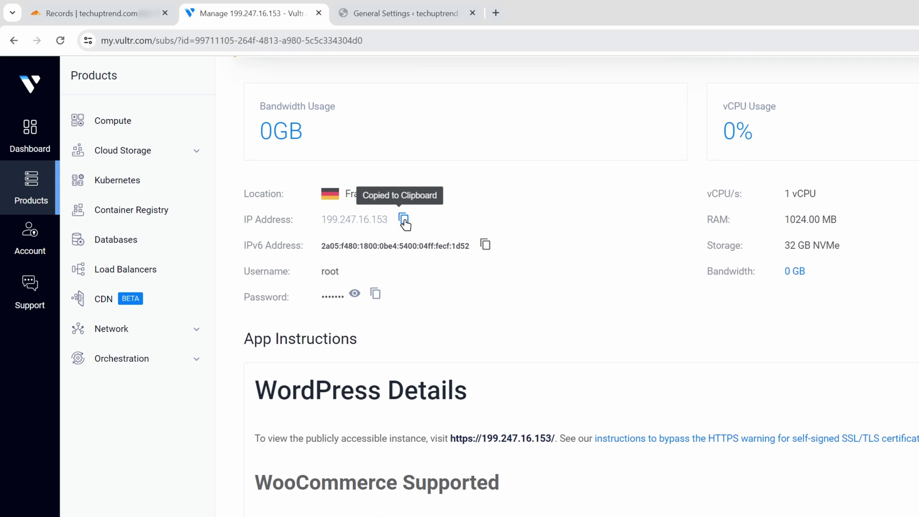
click(115, 20)
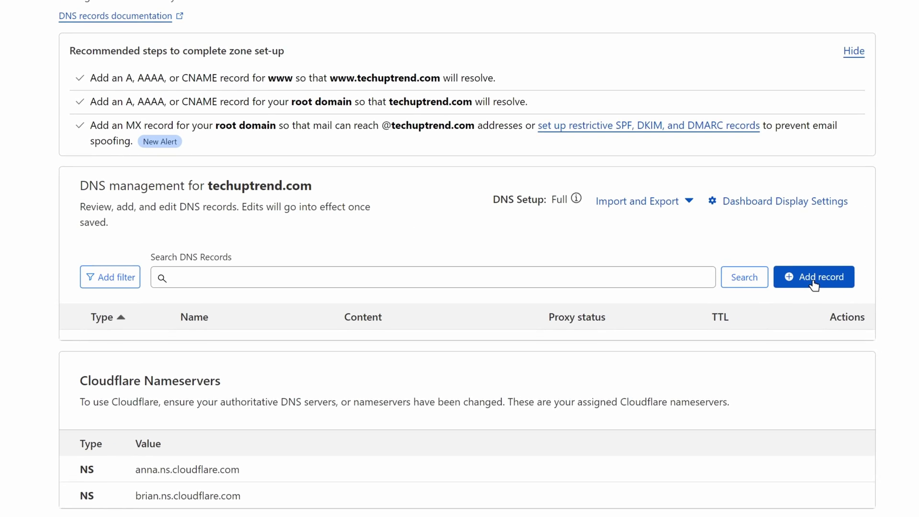
click(809, 275)
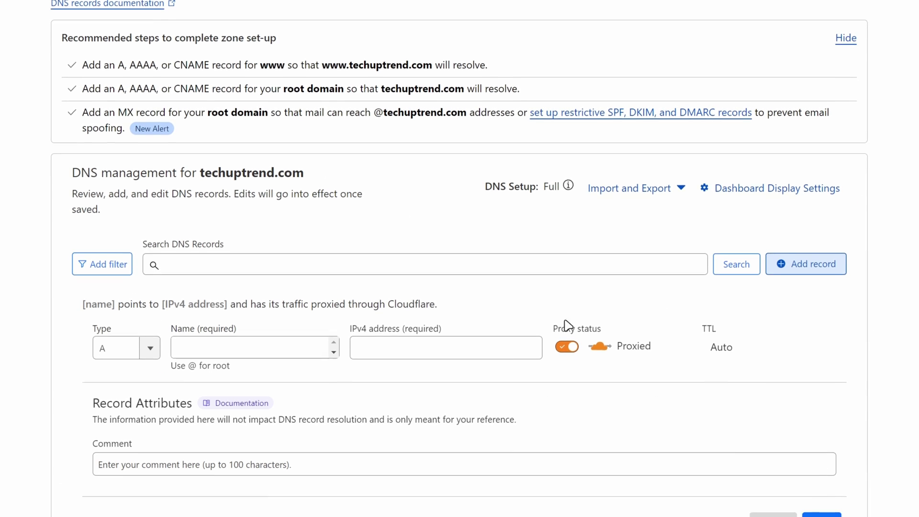
scroll(318, 300, down, 2)
click(280, 276)
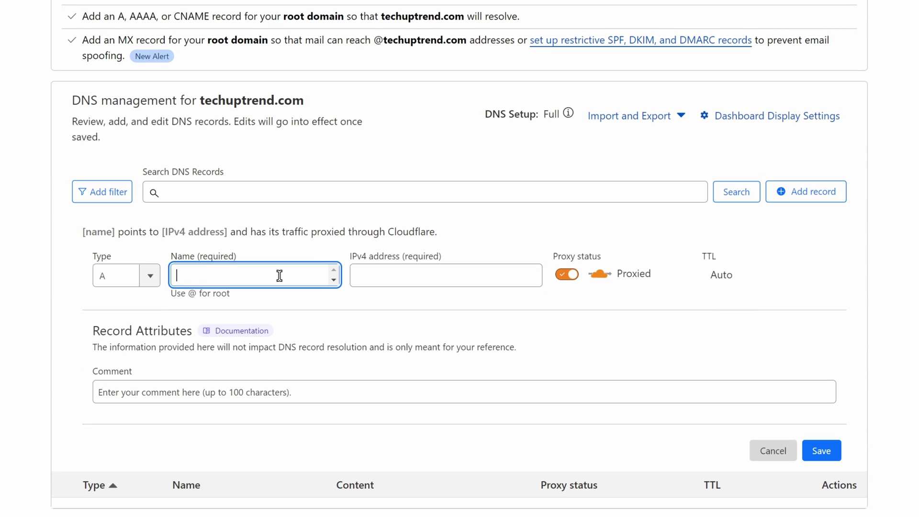
text(@)
click(402, 274)
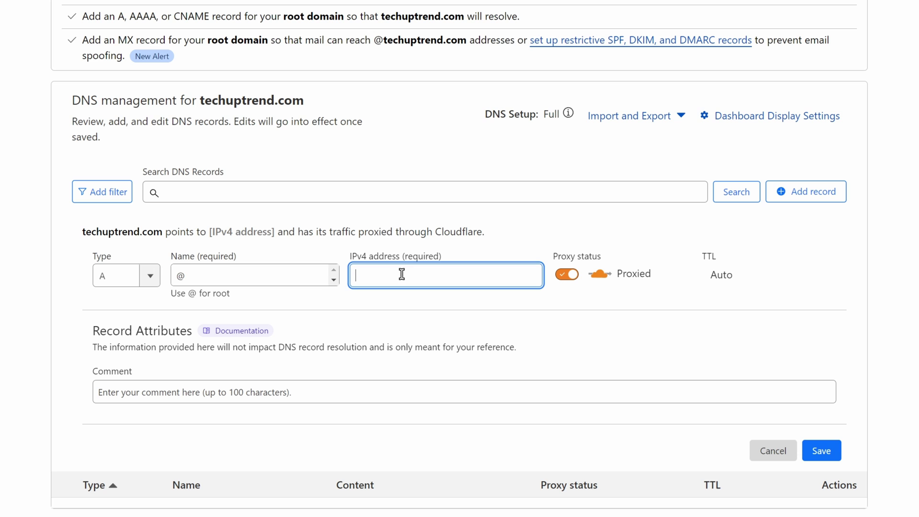
key(ctrl+v)
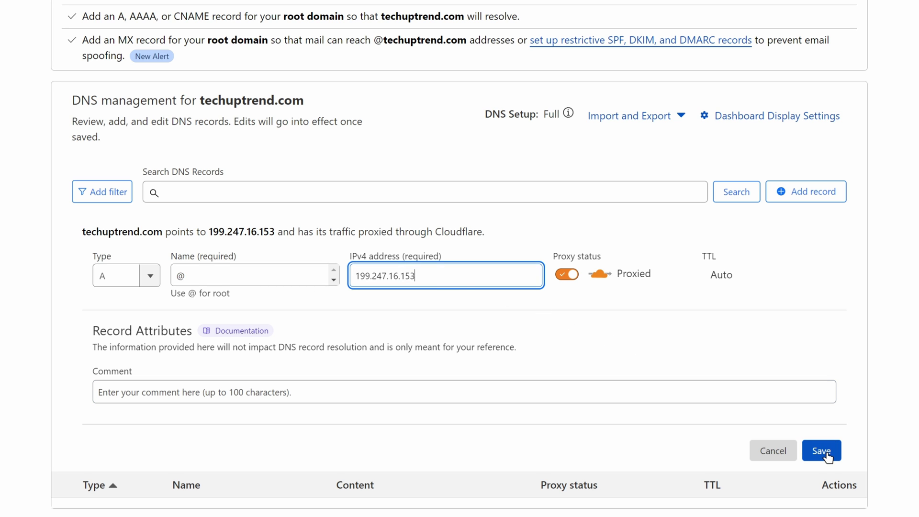
click(826, 454)
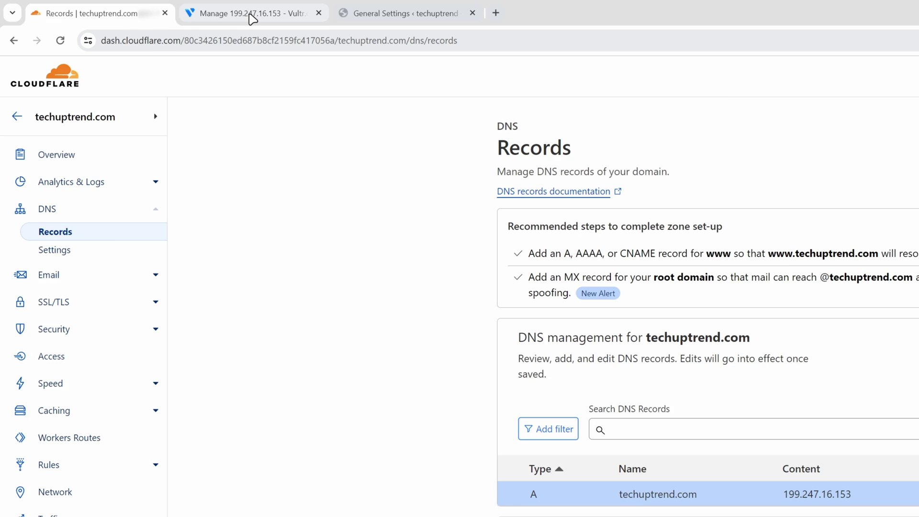
Step: Add a proxied AAAA record named @ pointing to 2a05:f480:1800:0be4:5400:04ff:fecf:1d52
click(253, 18)
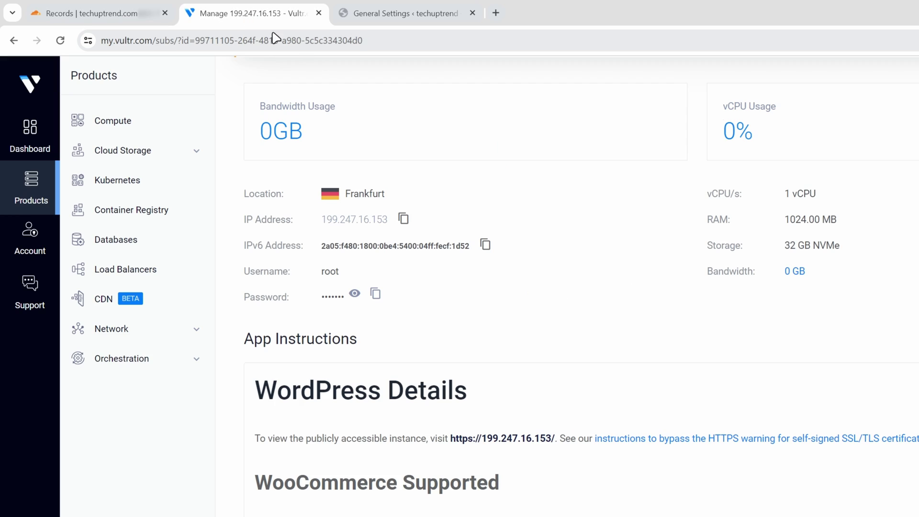
click(486, 246)
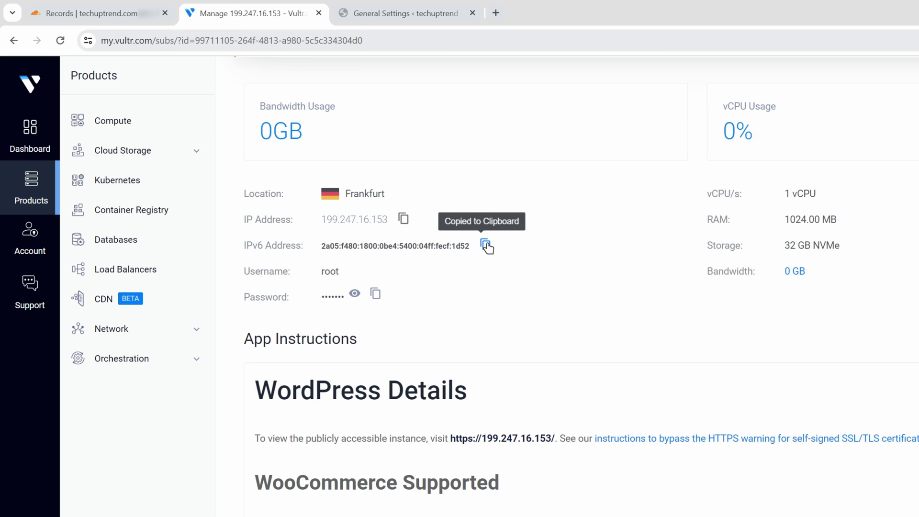
click(115, 18)
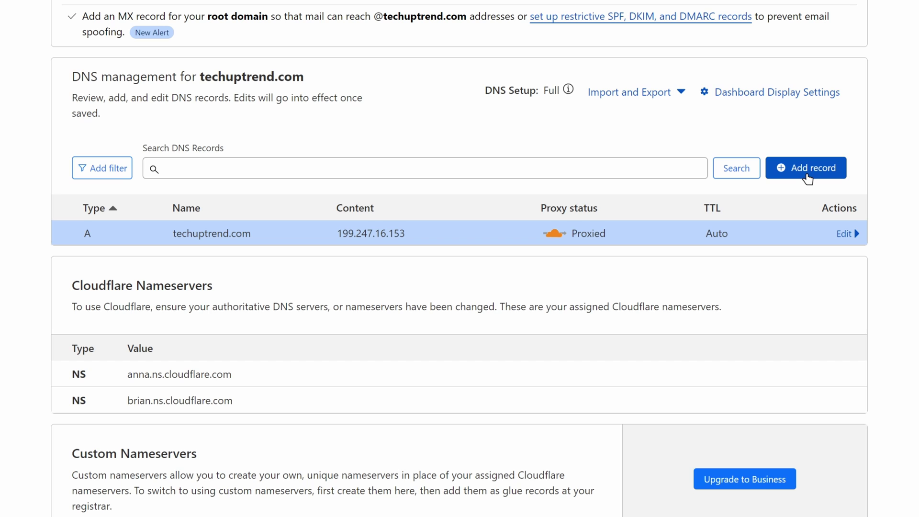
click(808, 176)
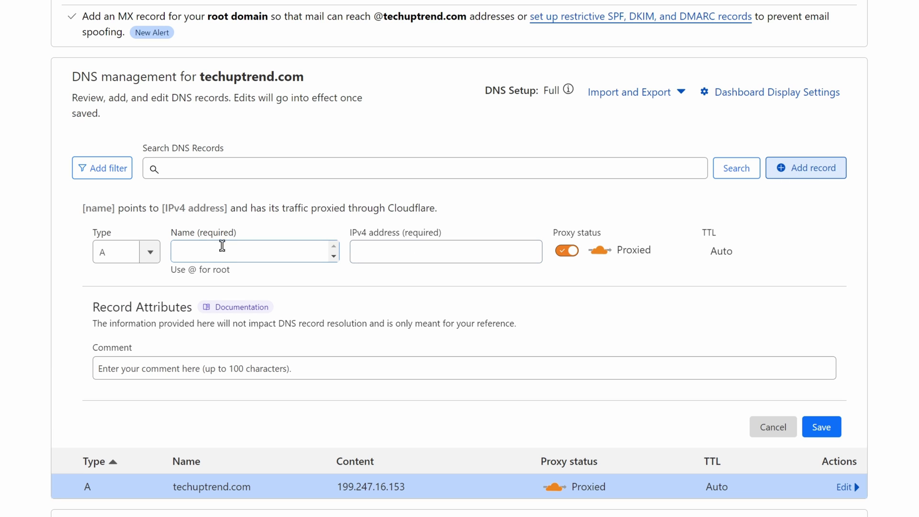
click(126, 251)
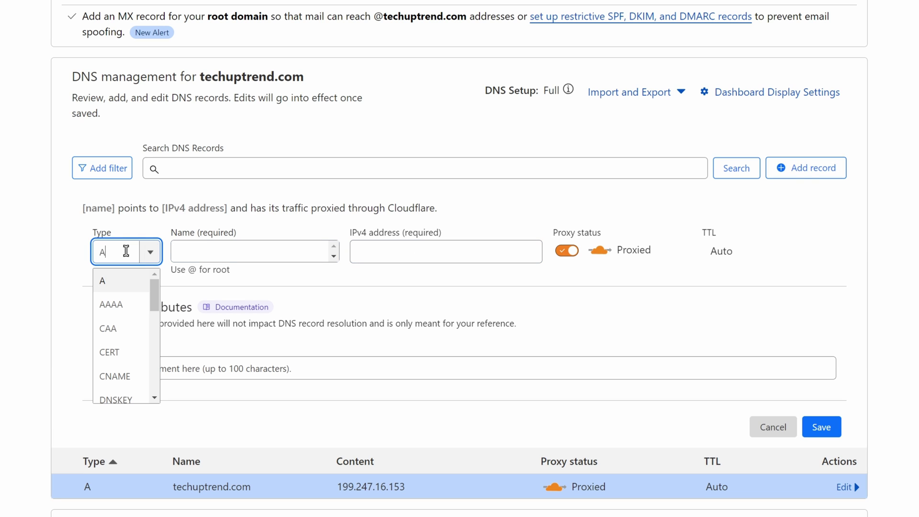
click(130, 312)
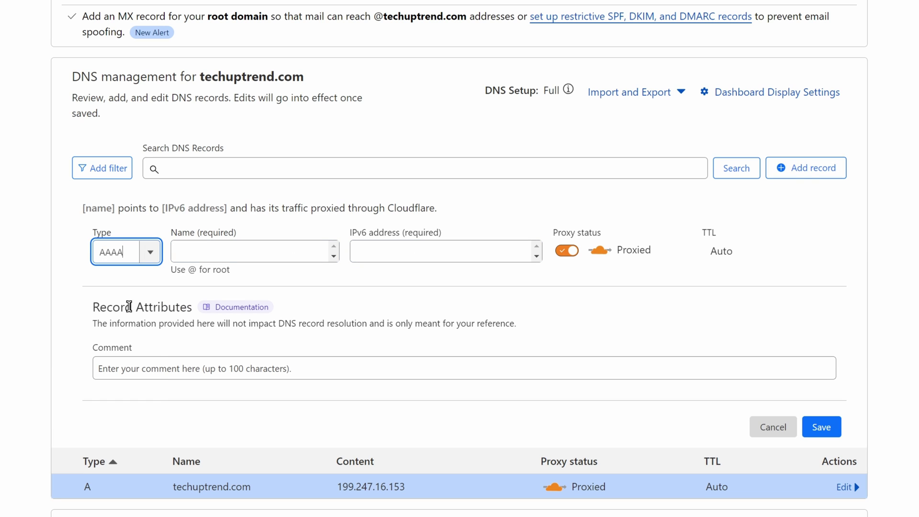
click(227, 252)
text(@)
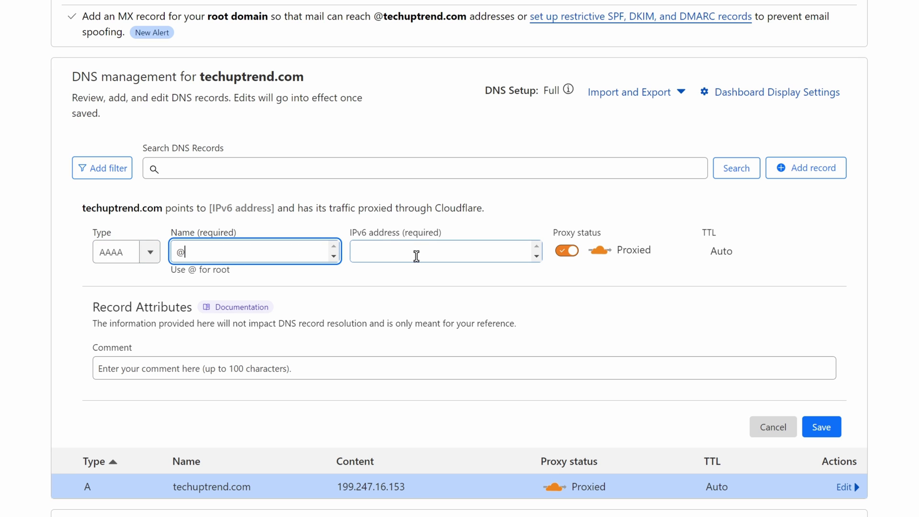
click(417, 256)
key(ctrl+v)
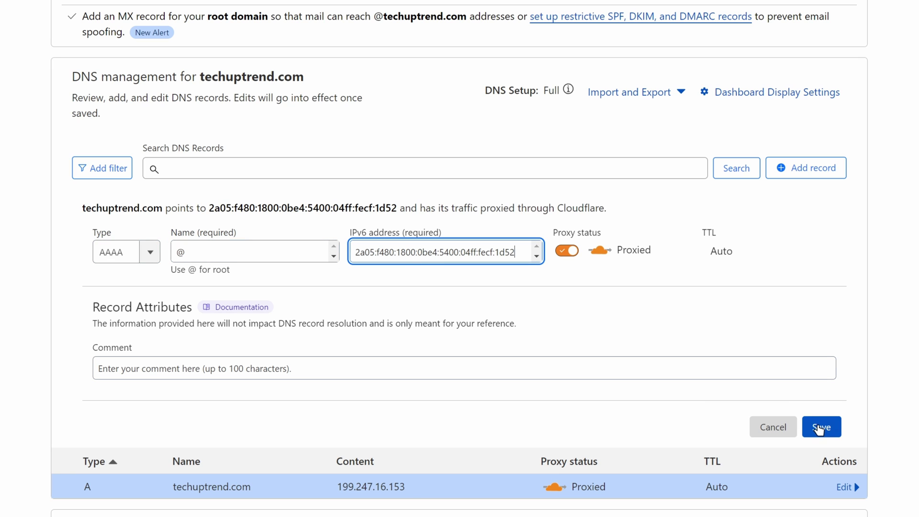
click(821, 428)
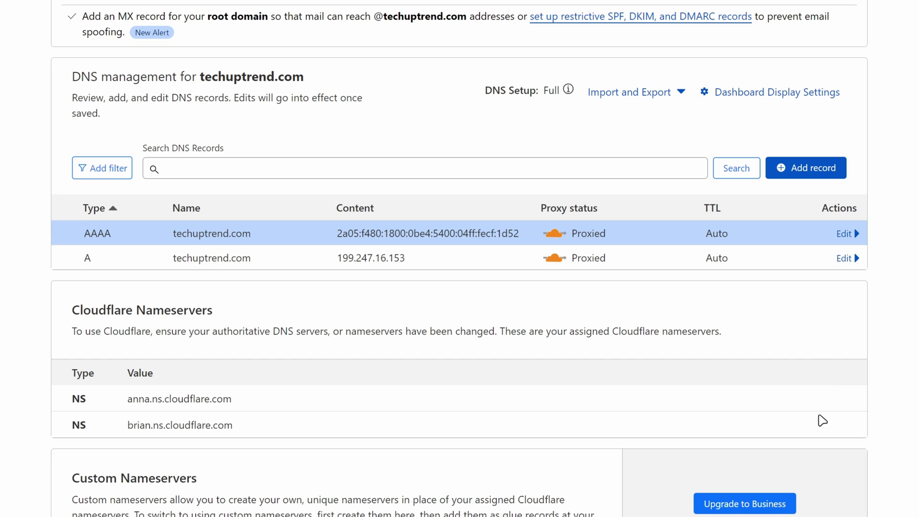
Step: Add a CNAME record named www with target @ (techuptrend.com)
click(795, 174)
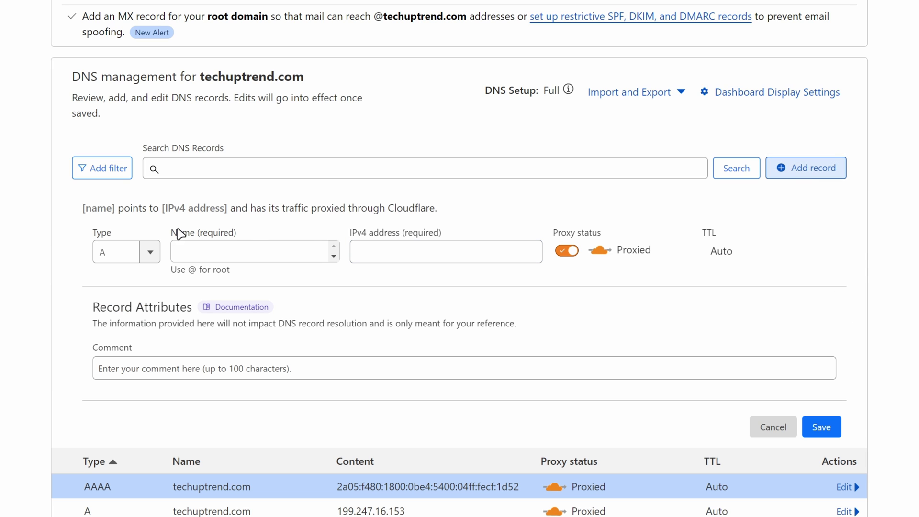
click(146, 253)
click(132, 378)
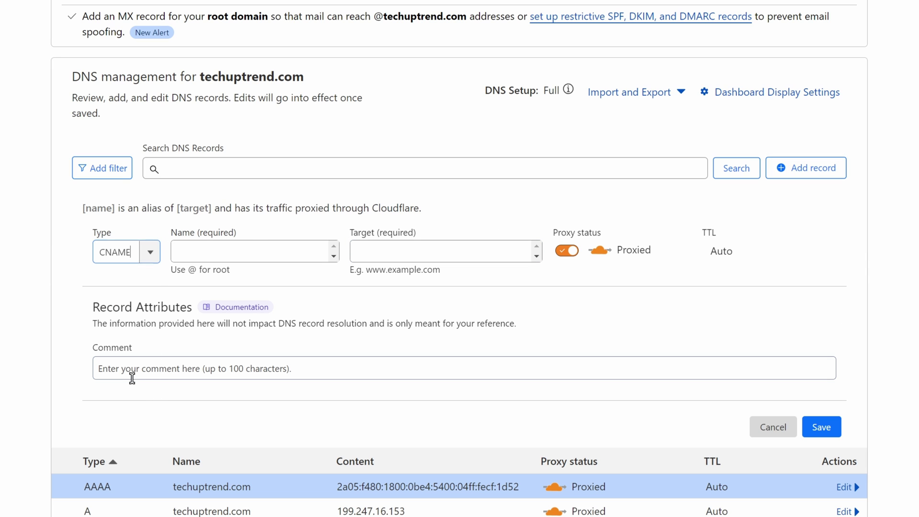
click(217, 252)
text(w)
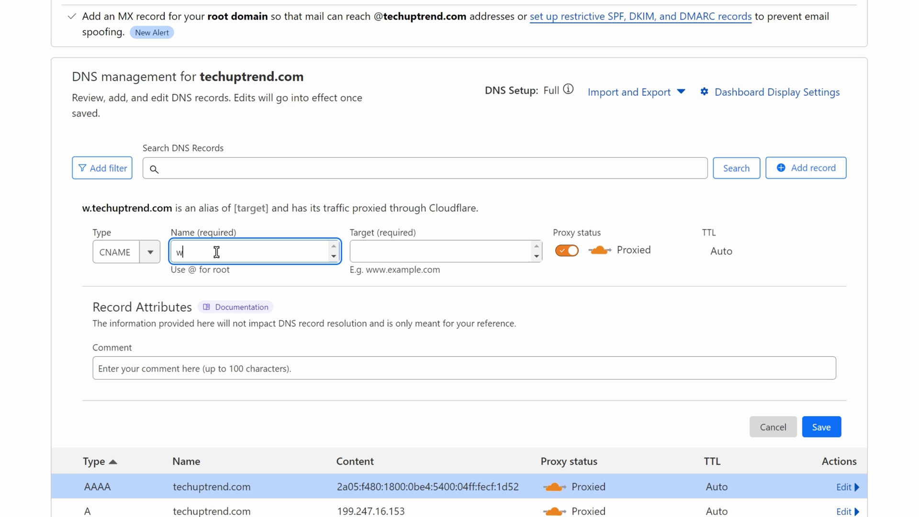
text(ww)
click(429, 251)
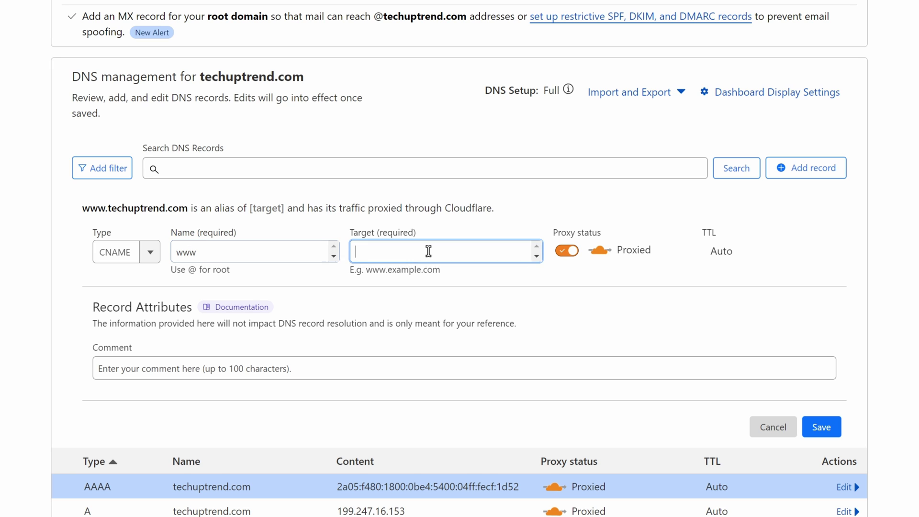
text(@)
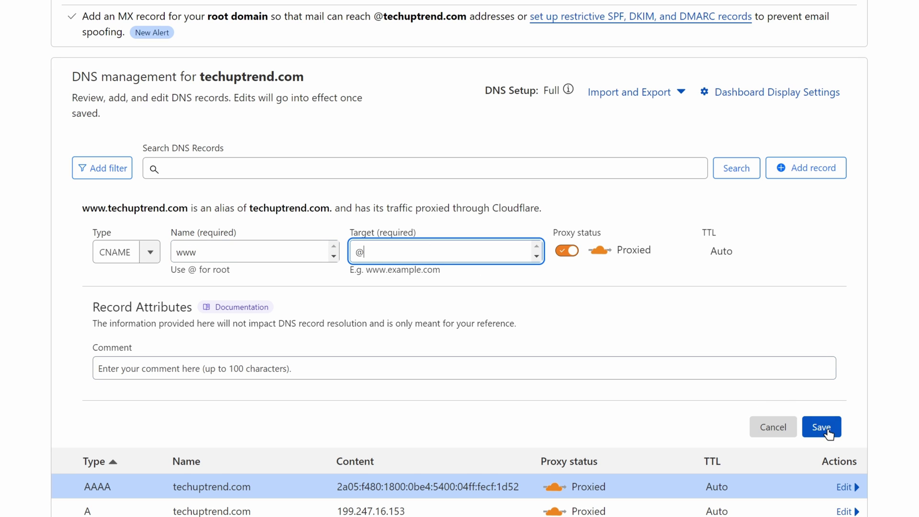
click(830, 431)
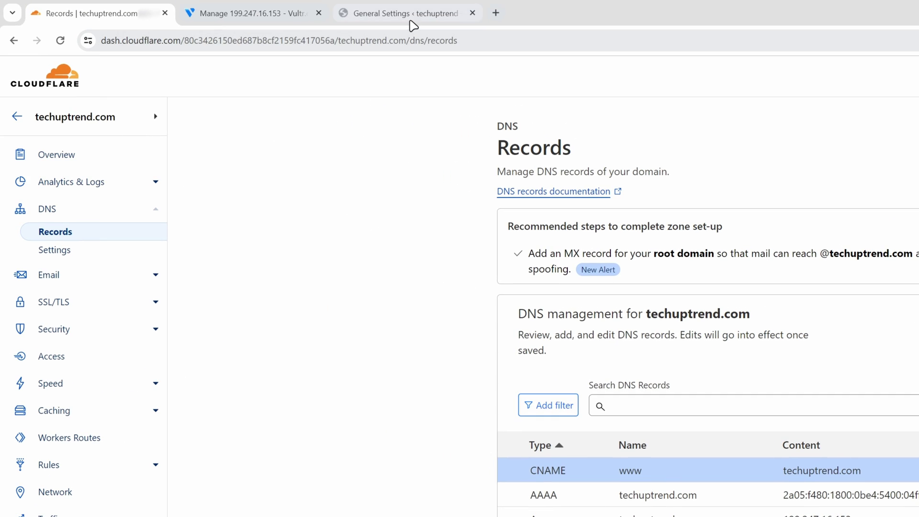
Step: Replace the server IP with techuptrend.com in WordPress Address and Site Address, then save
click(410, 15)
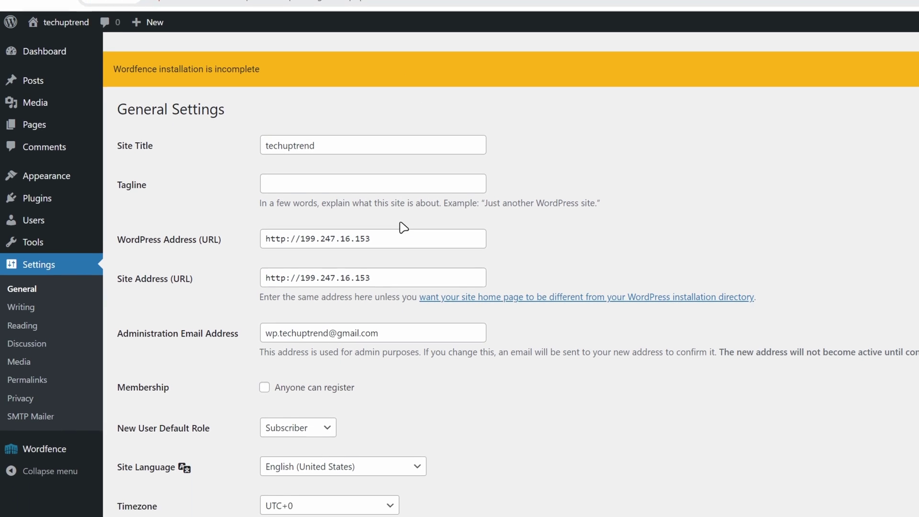
drag(396, 283, 318, 300)
drag(317, 243, 304, 244)
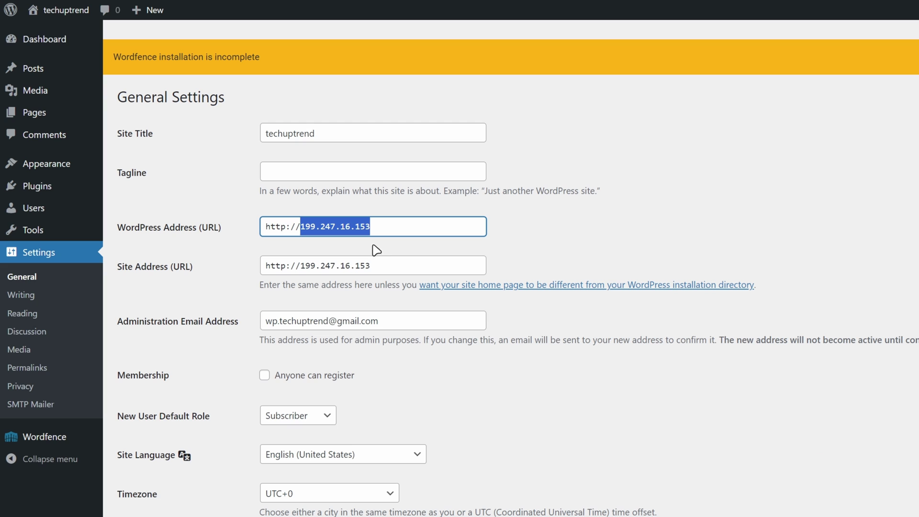
text(techuptrend.co)
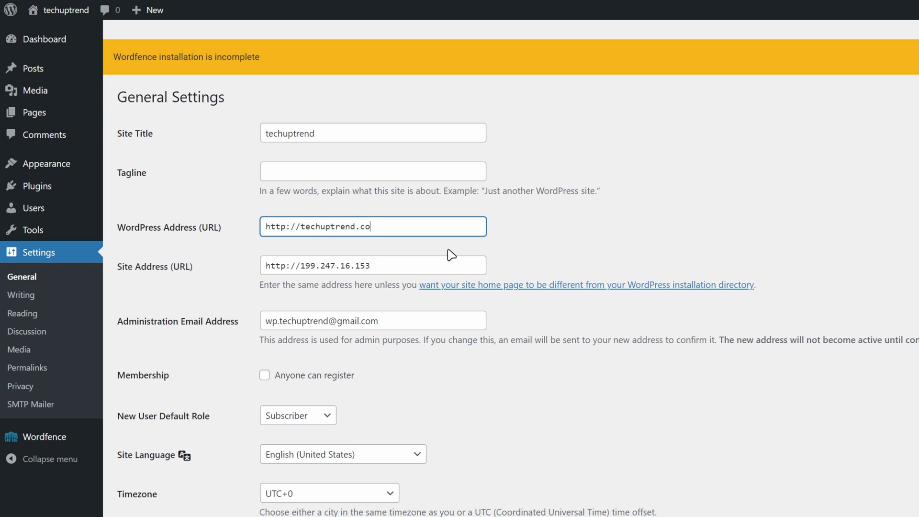
text(m)
drag(437, 226, 236, 228)
click(365, 263)
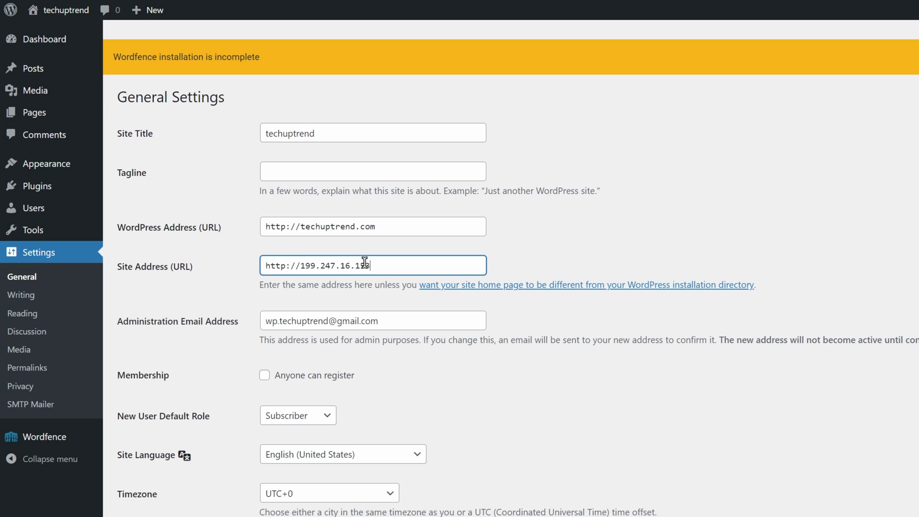
drag(365, 264, 210, 267)
key(ctrl+v)
scroll(540, 266, down, 2)
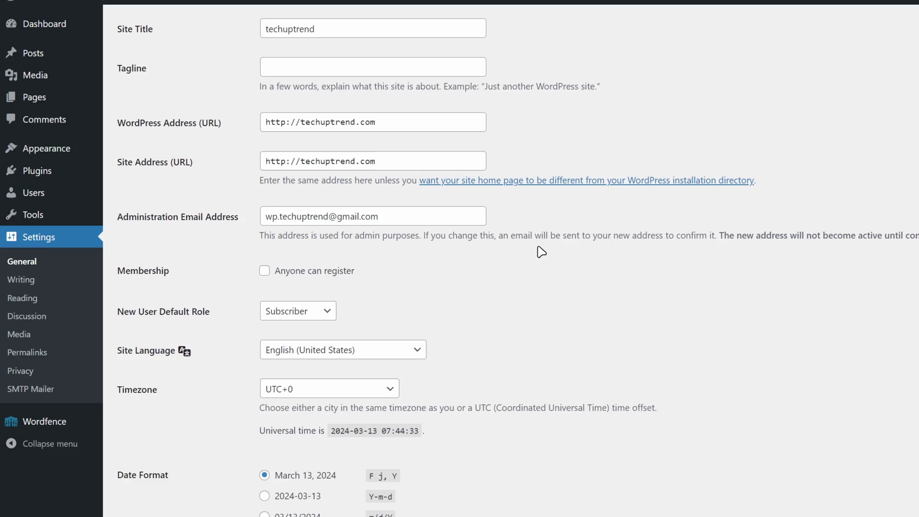
scroll(536, 254, down, 5)
click(147, 450)
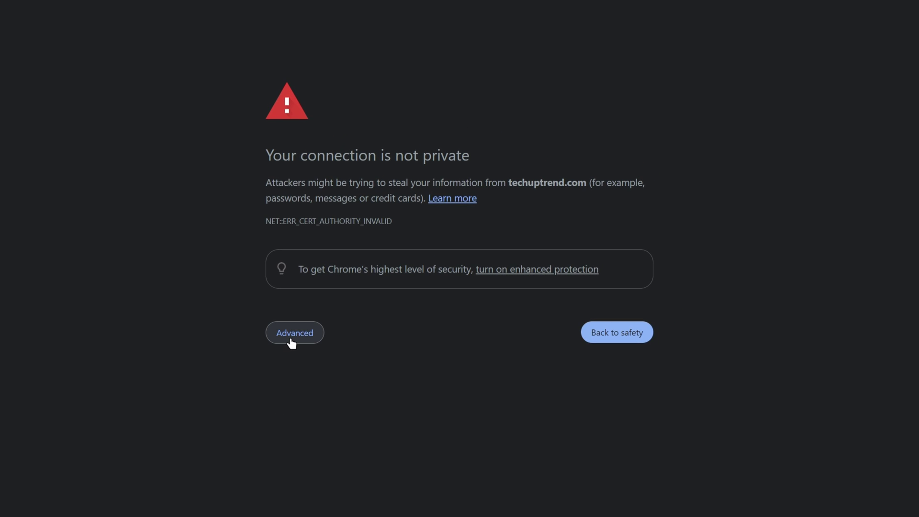
Step: Proceed past the certificate warning and paste the Vultr admin username into the login form
click(289, 339)
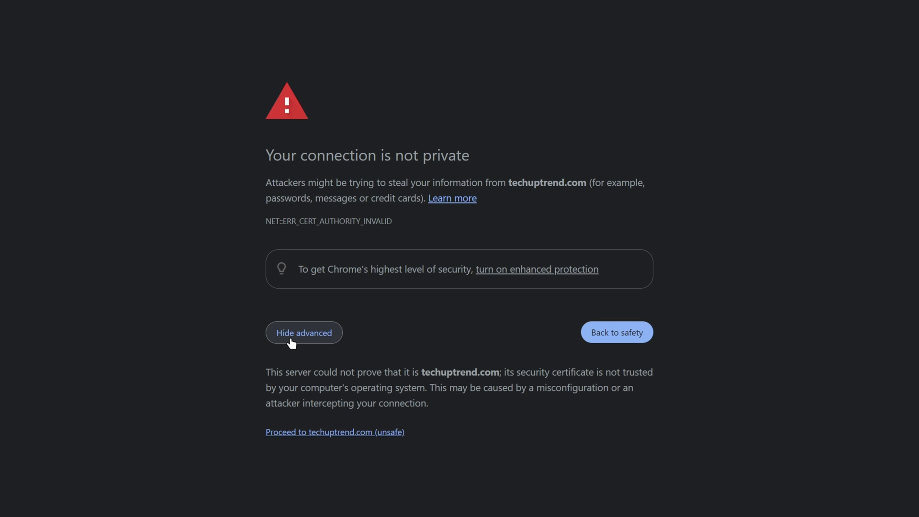
click(314, 433)
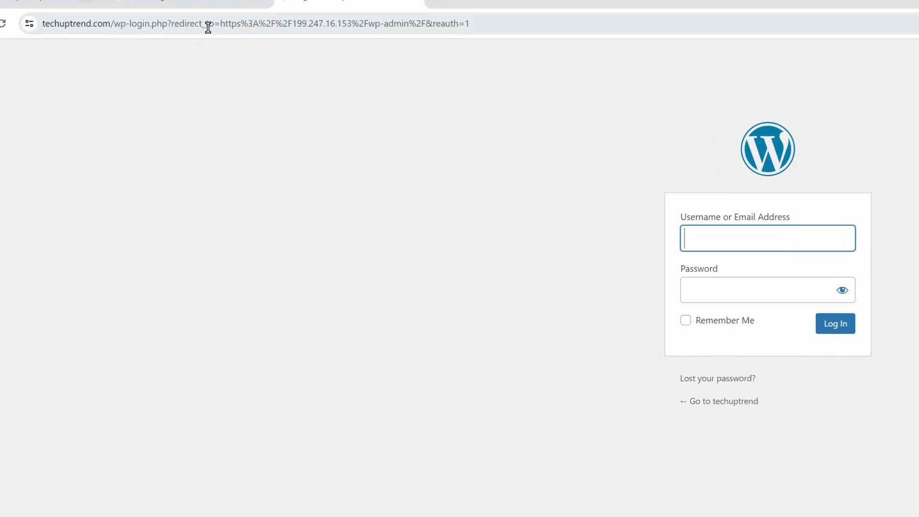
click(263, 19)
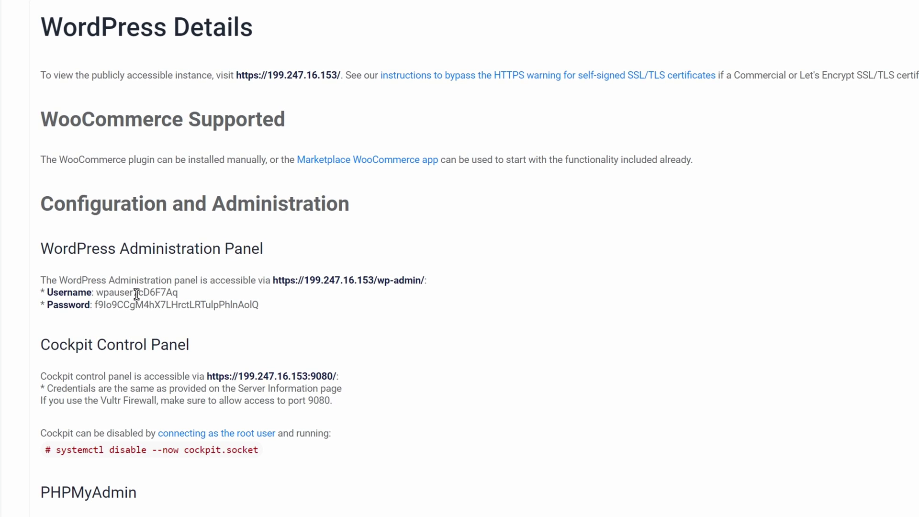
double_click(138, 310)
key(ctrl+c)
click(209, 13)
key(ctrl+v)
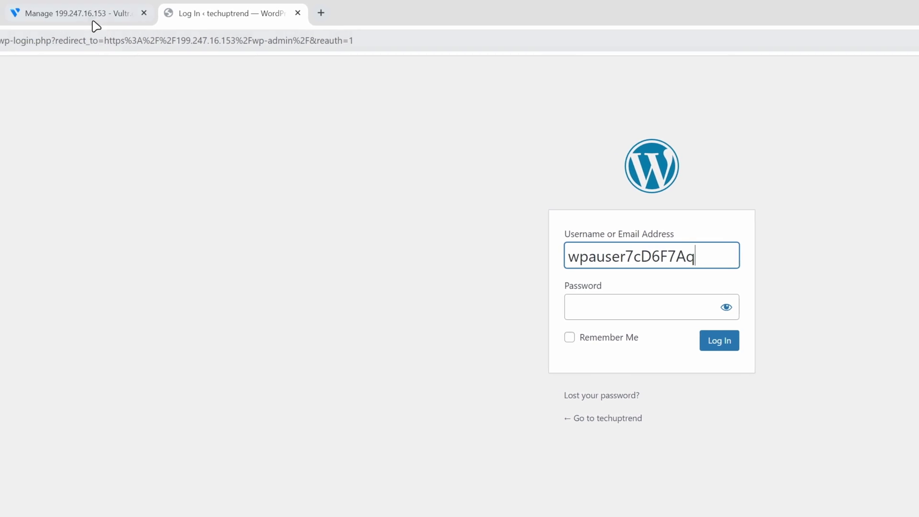
Step: Paste the admin password, log in with Remember Me, and open Settings > General
click(91, 14)
double_click(206, 388)
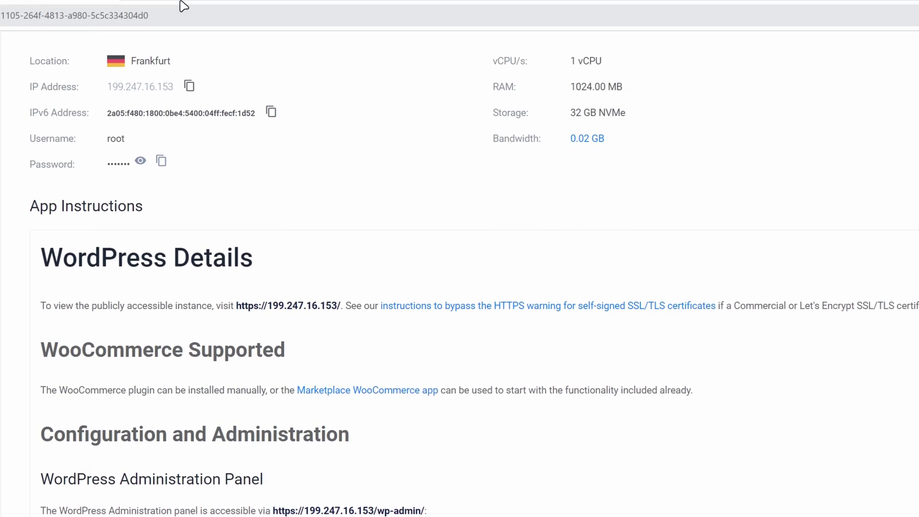
click(225, 13)
click(575, 307)
key(ctrl+v)
click(570, 338)
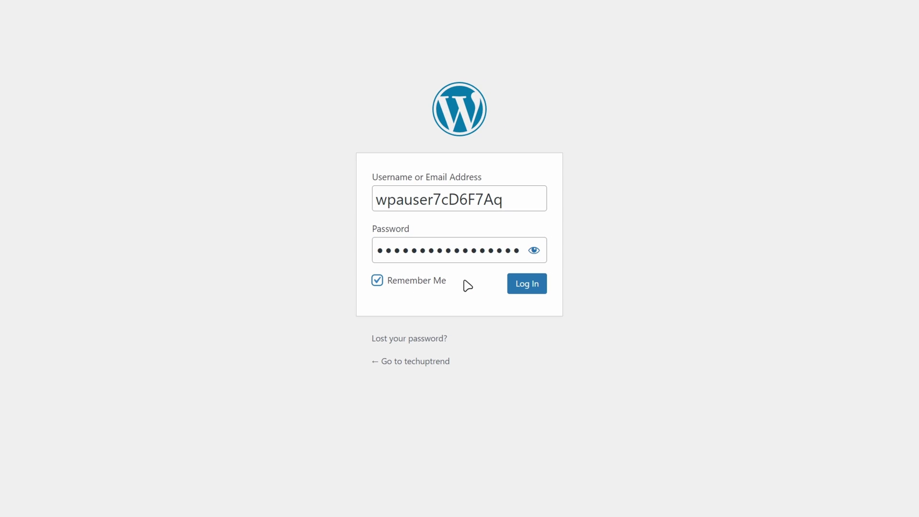
click(527, 287)
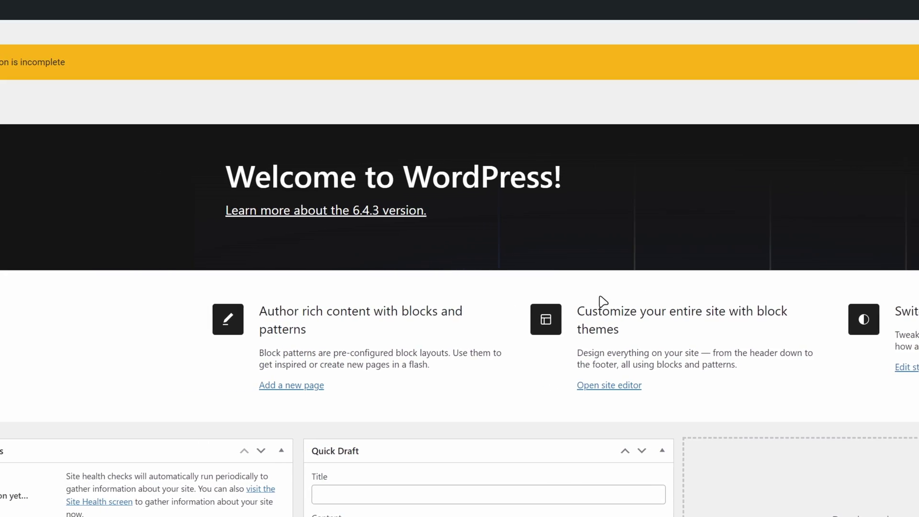
mouse_move(66, 304)
click(137, 303)
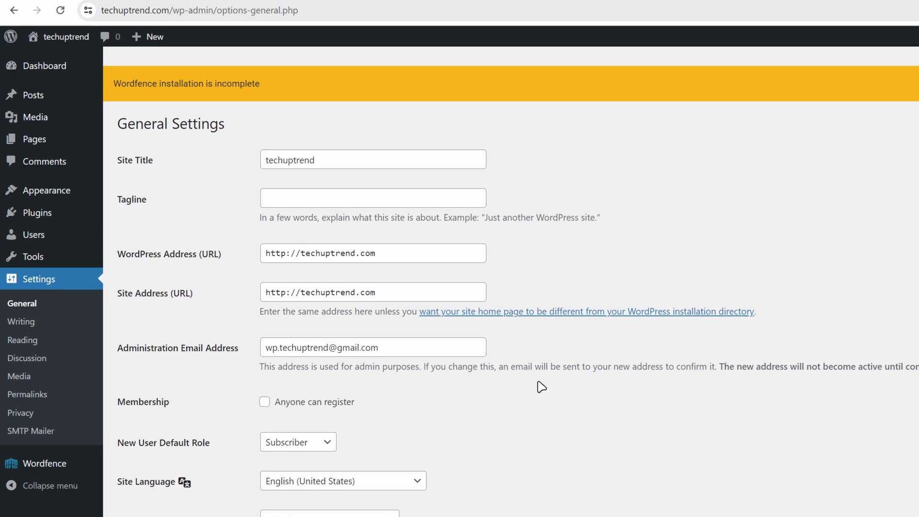
Step: Show Chrome's site security details for techuptrend.com, confirming a secure connection and valid certificate
click(88, 10)
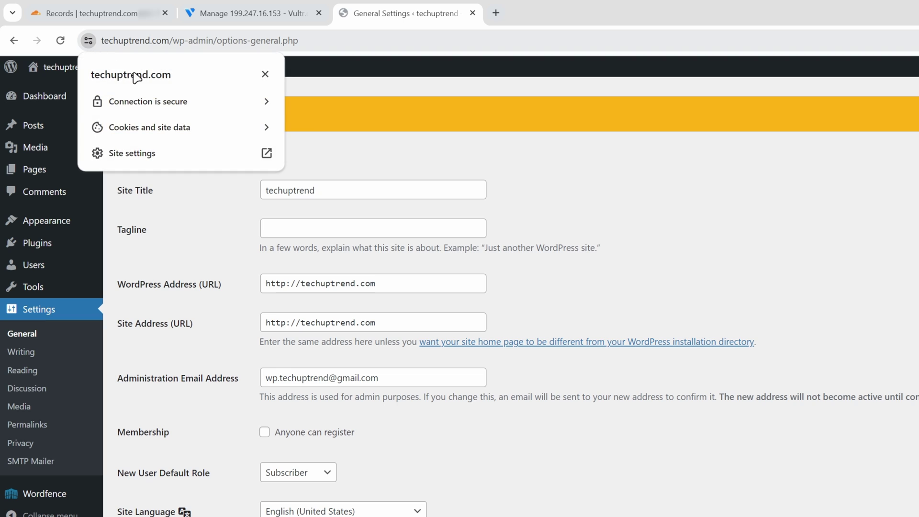
click(178, 102)
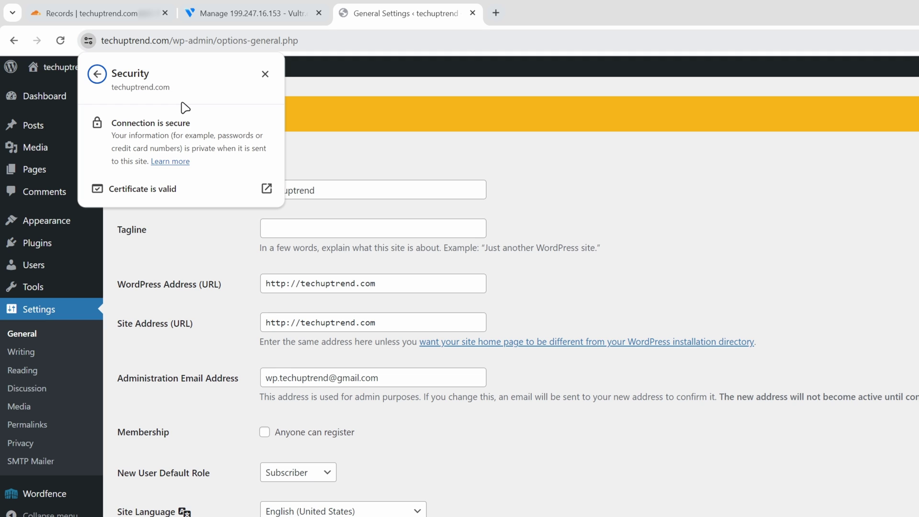
Step: Switch techuptrend.com's Cloudflare SSL/TLS encryption mode from Flexible to Full (strict)
click(138, 29)
click(109, 15)
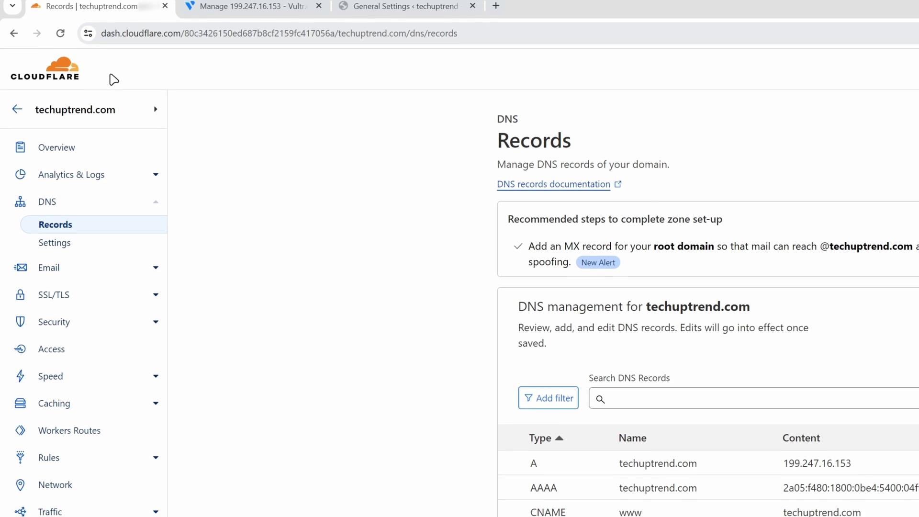
click(90, 300)
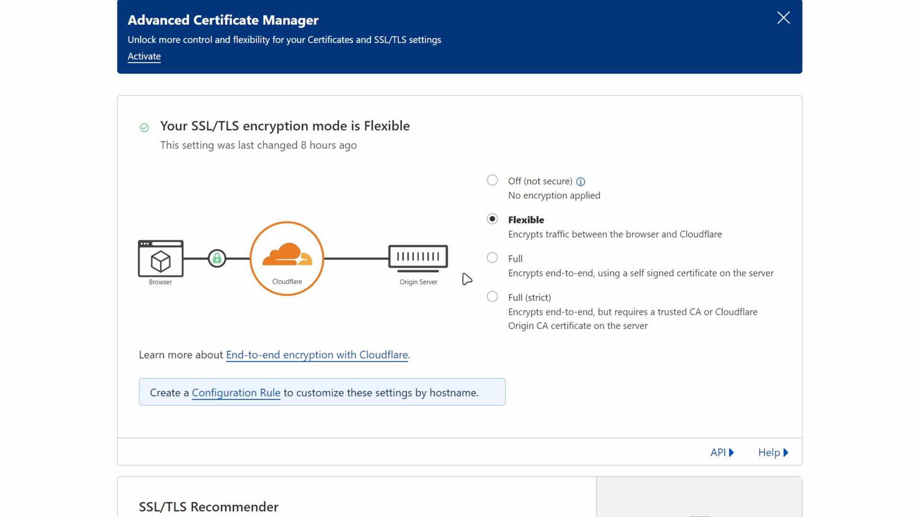
click(493, 298)
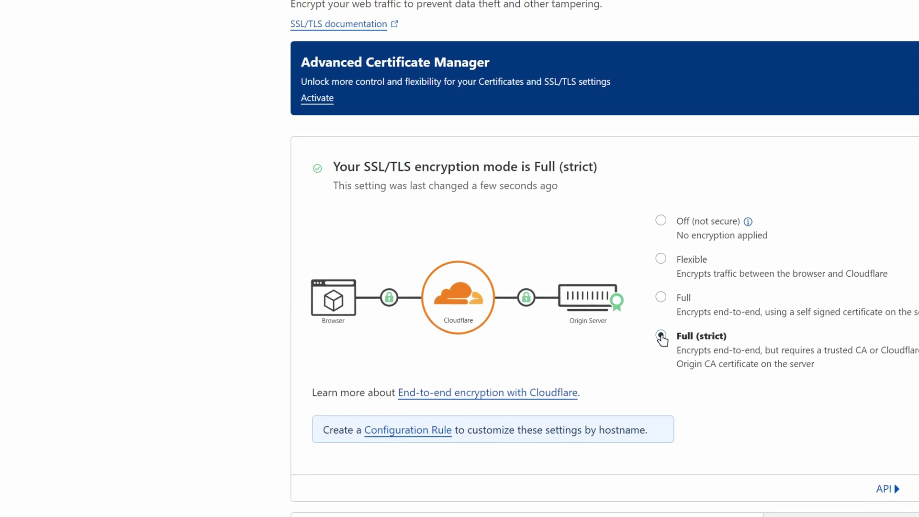
Step: Generate a Cloudflare origin certificate for techuptrend.com with default hostnames and 15-year validity
click(74, 244)
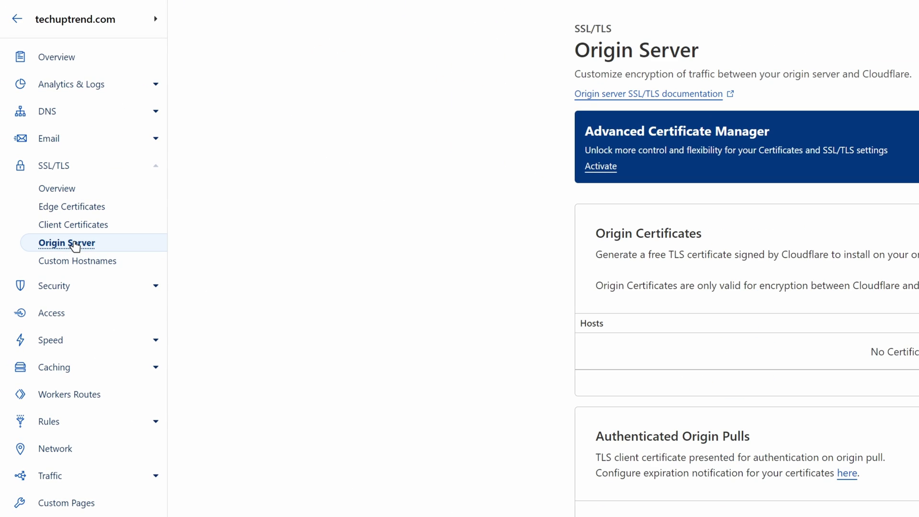
click(697, 248)
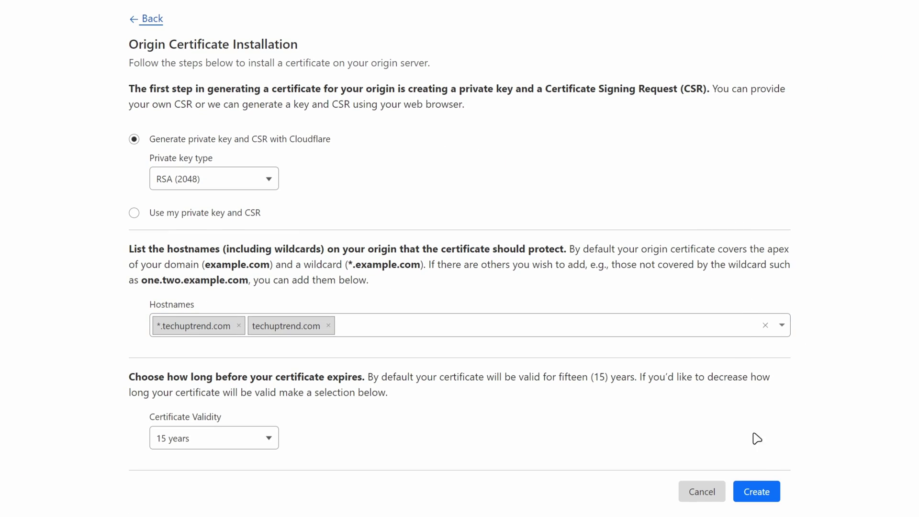
click(756, 492)
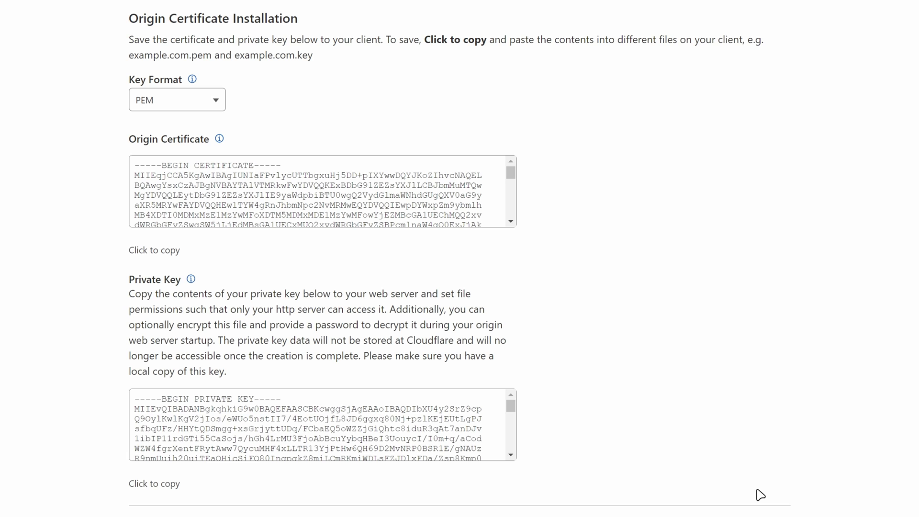
Step: Paste the Origin Certificate heading and the full certificate into the Notepad file
triple_click(173, 138)
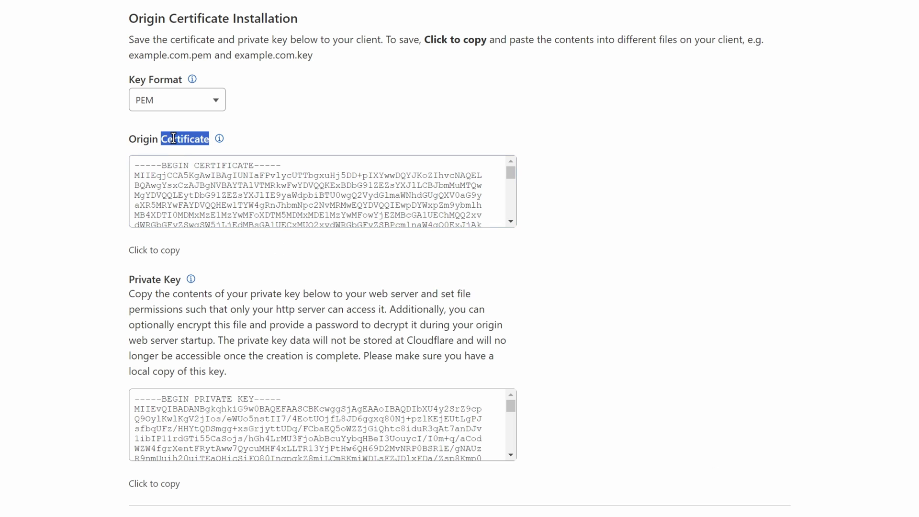
key(ctrl+c)
key(alt+Tab)
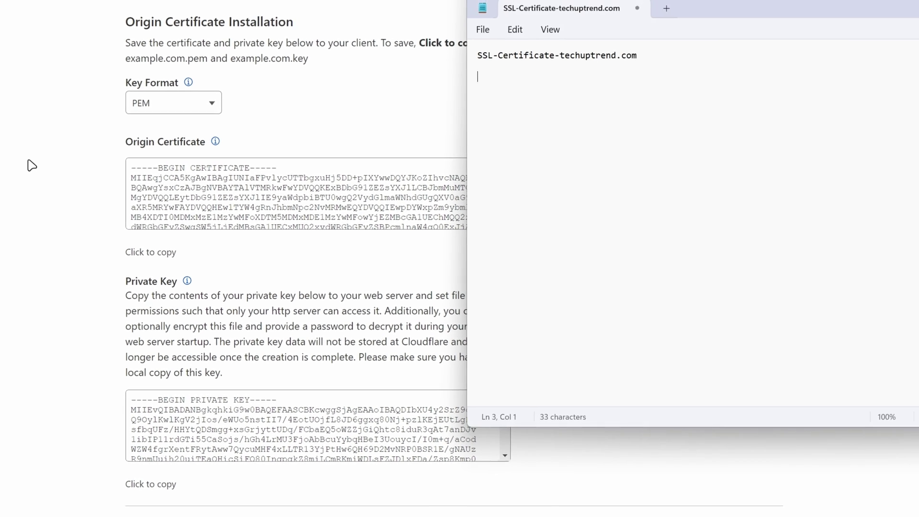
key(ctrl+v)
click(137, 250)
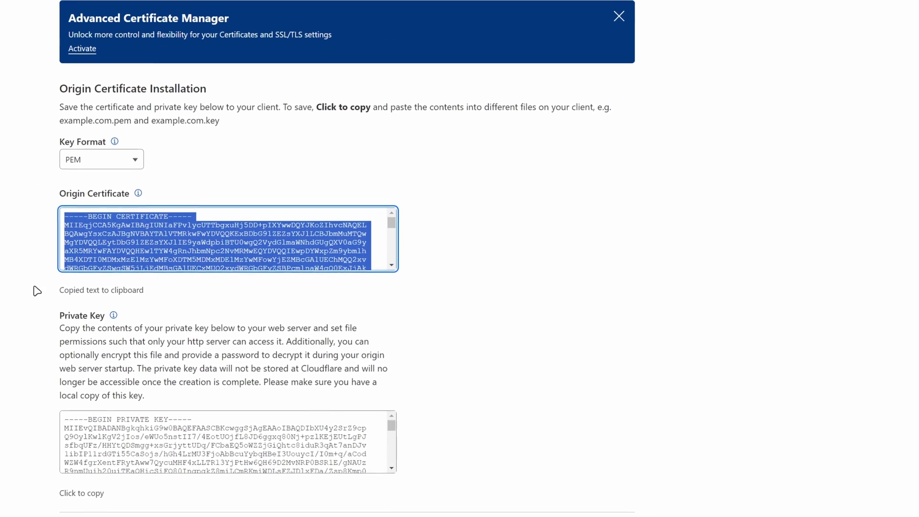
key(alt+Tab)
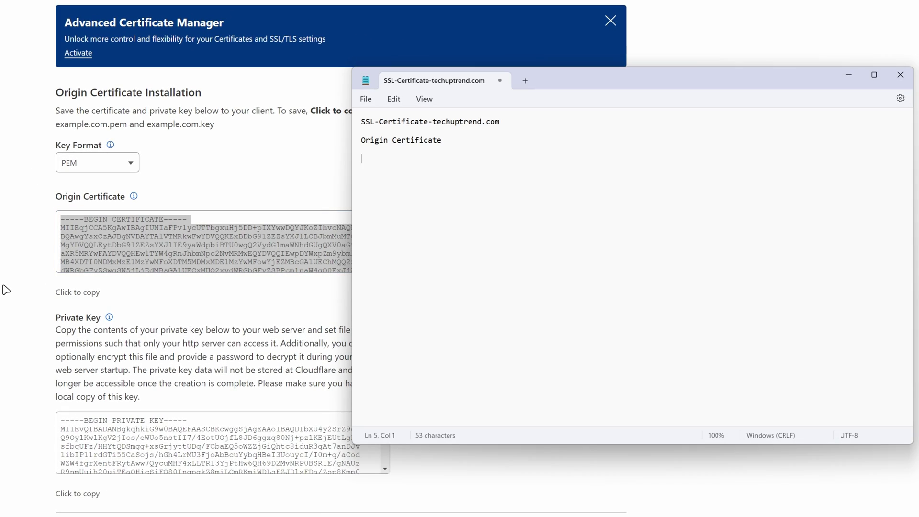
key(Return)
key(ctrl+v)
key(Return)
key(Return)
Step: Add a 'Private Key' heading in Notepad and paste Cloudflare's private key beneath it
text(Private Key)
key(Return)
key(Return)
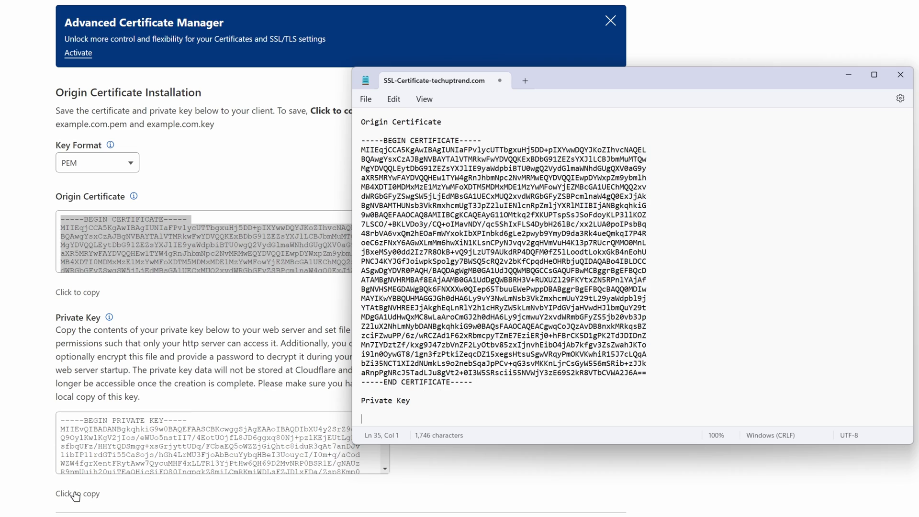
click(74, 493)
key(alt+Tab)
key(ctrl+v)
key(alt+Tab)
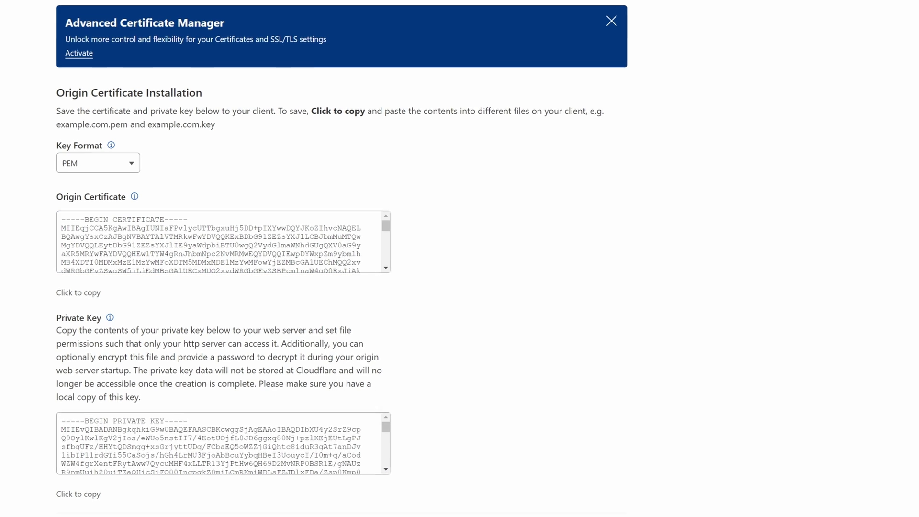
Step: Read through the HTTPS: SSL/TLS Certificates instructions on the techuptrend server's Vultr page
click(261, 19)
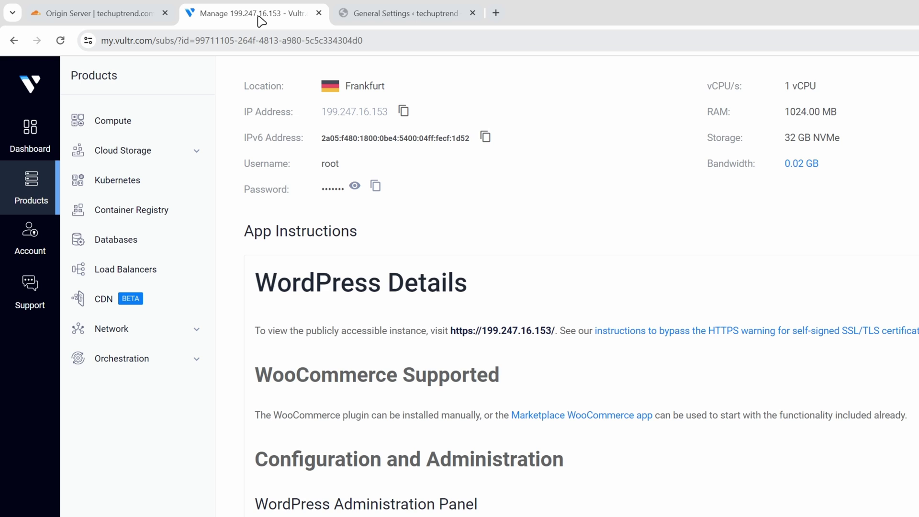
click(528, 122)
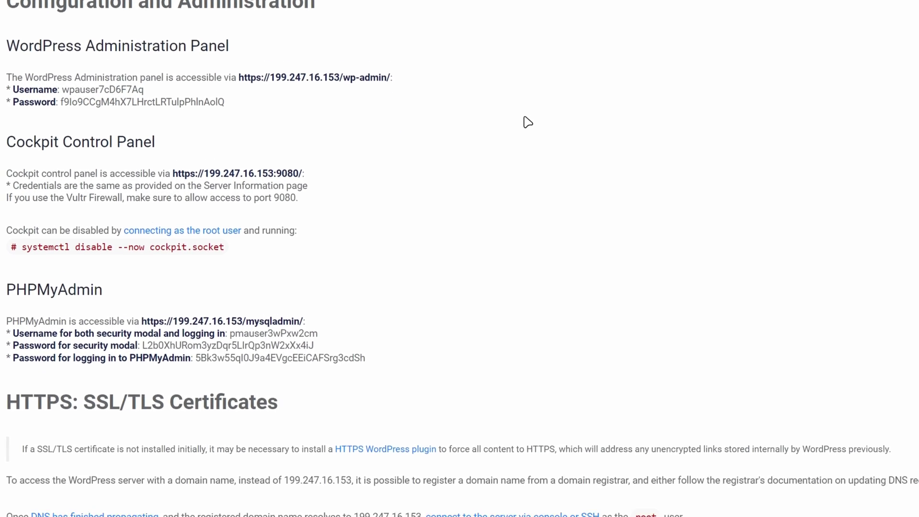
scroll(528, 122, down, 10)
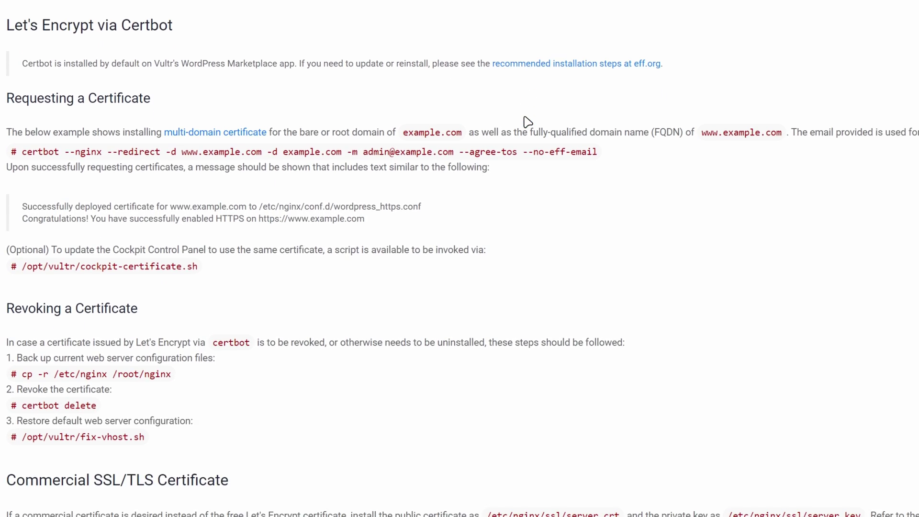
scroll(528, 122, down, 3)
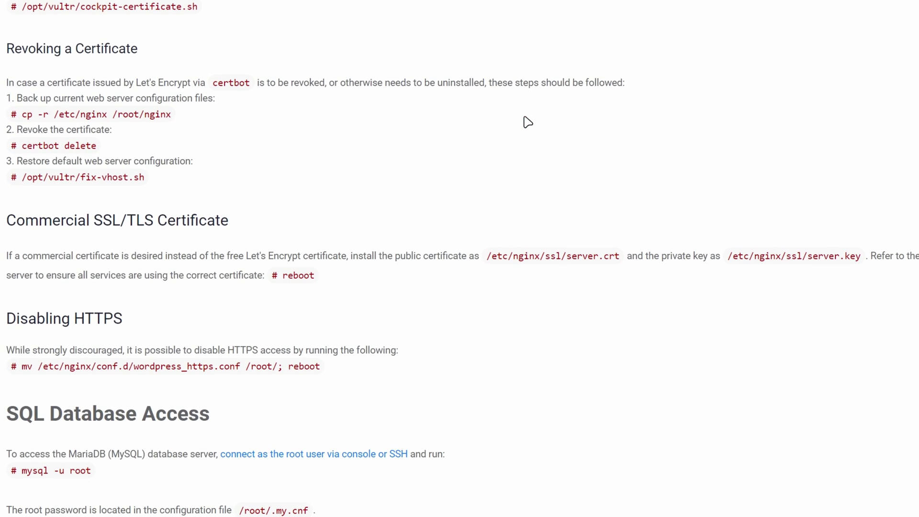
scroll(528, 123, up, 12)
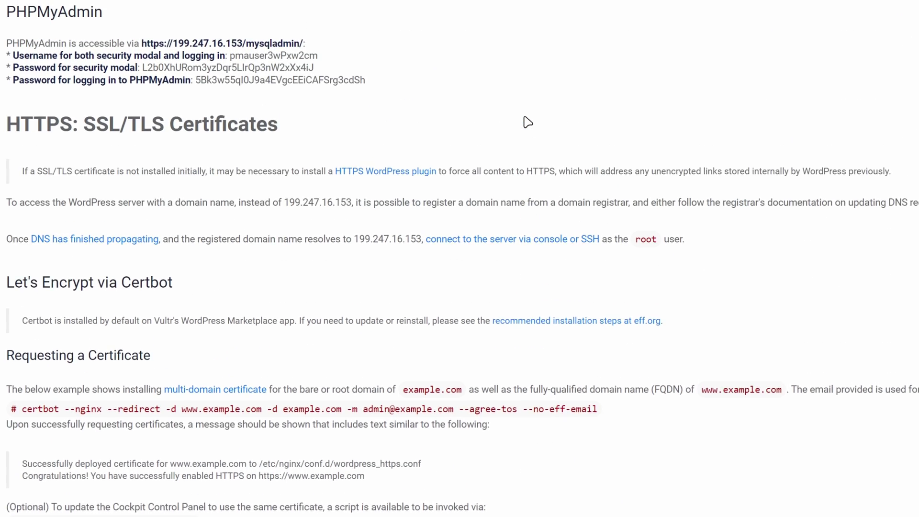
scroll(528, 122, up, 16)
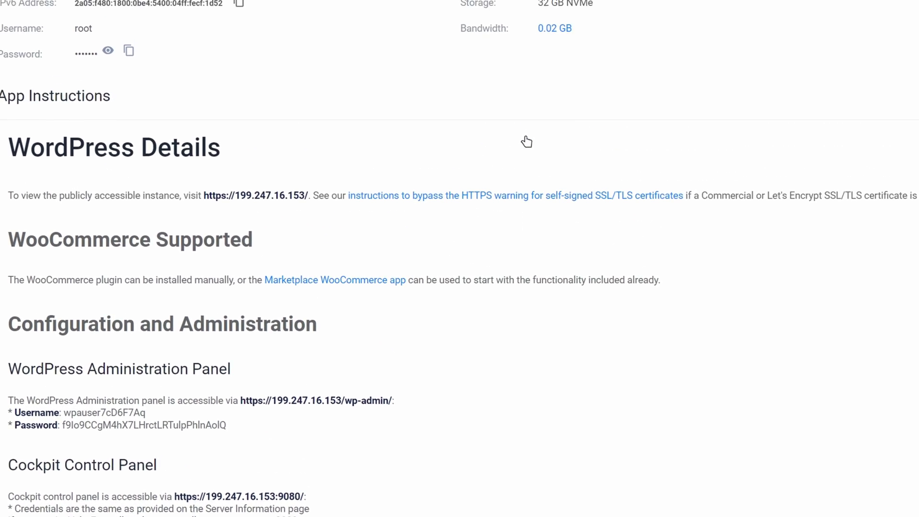
scroll(624, 49, up, 3)
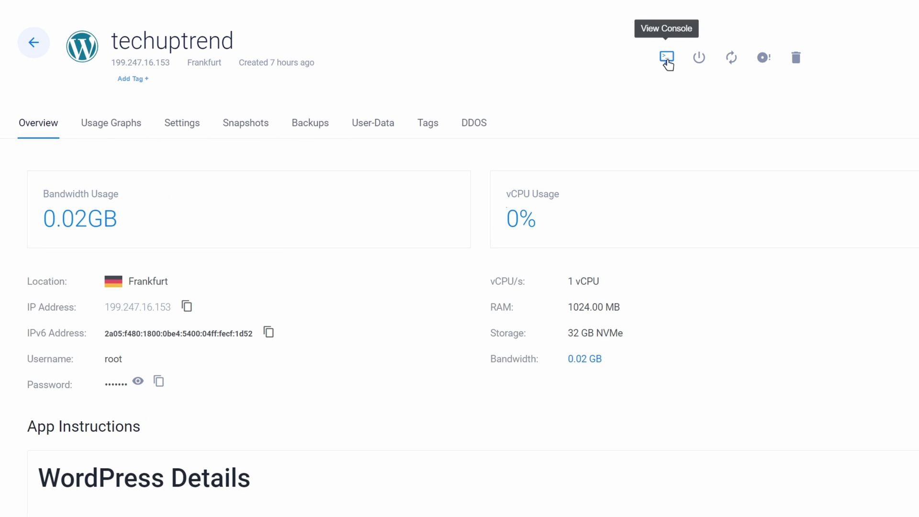
Step: Open the techuptrend server's web console and submit root at the login prompt
click(667, 58)
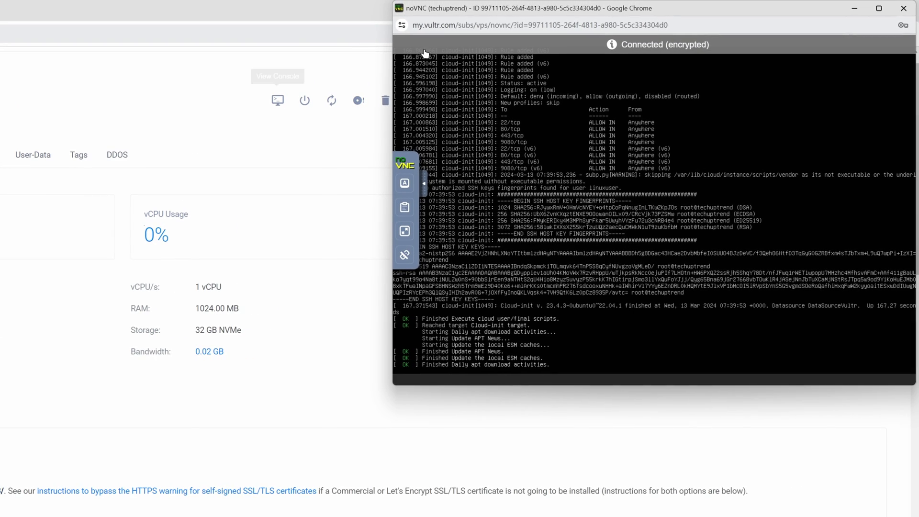
drag(486, 11, 331, 119)
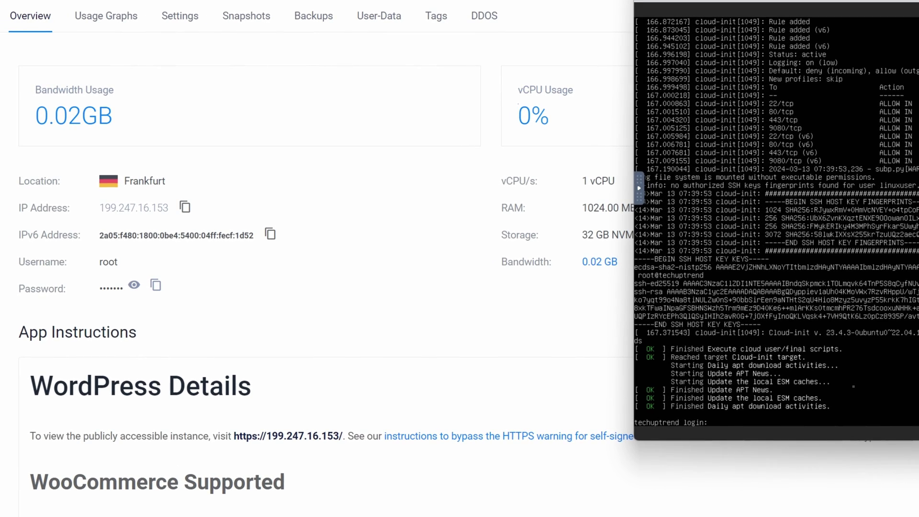
key(Return)
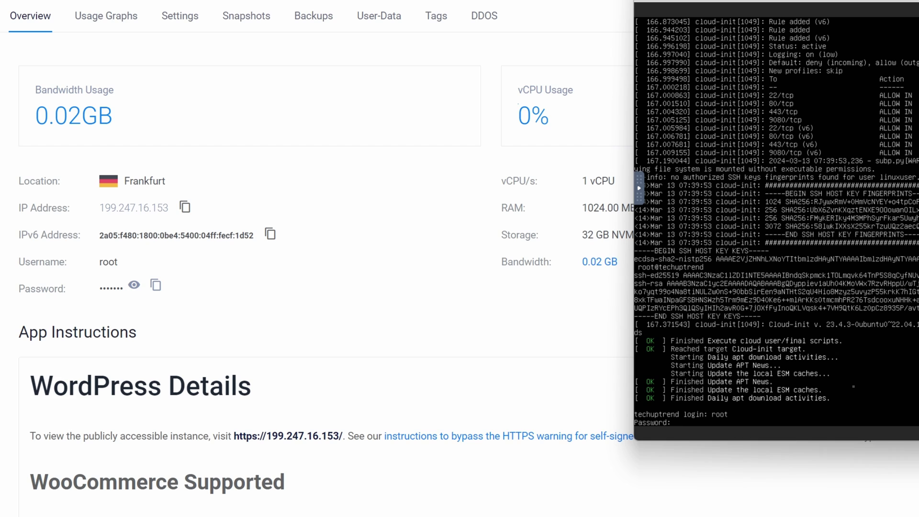
Step: Copy the server's root password and send it to the console through the noVNC Clipboard panel
click(133, 286)
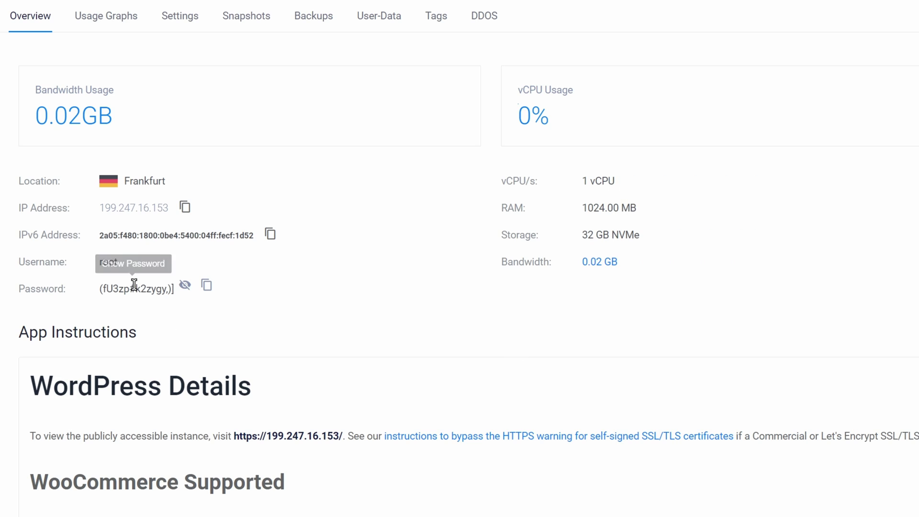
click(210, 289)
key(alt+Tab)
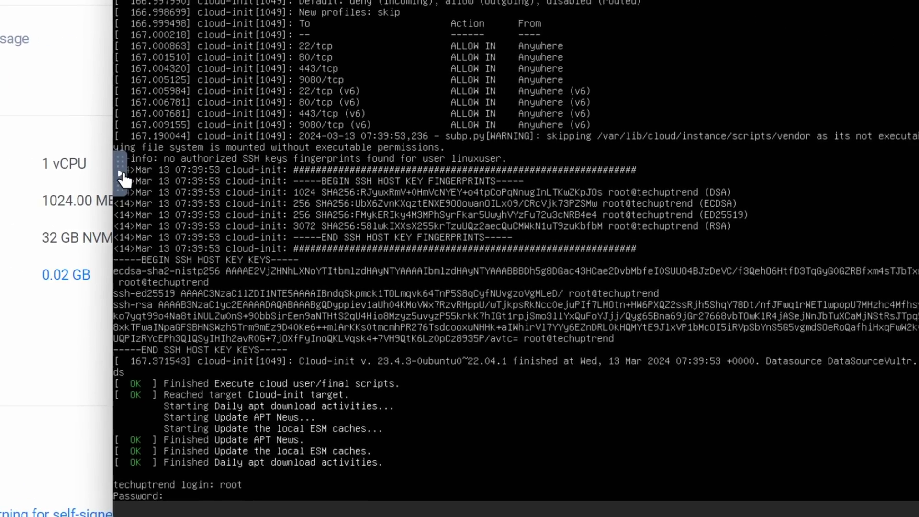
click(123, 178)
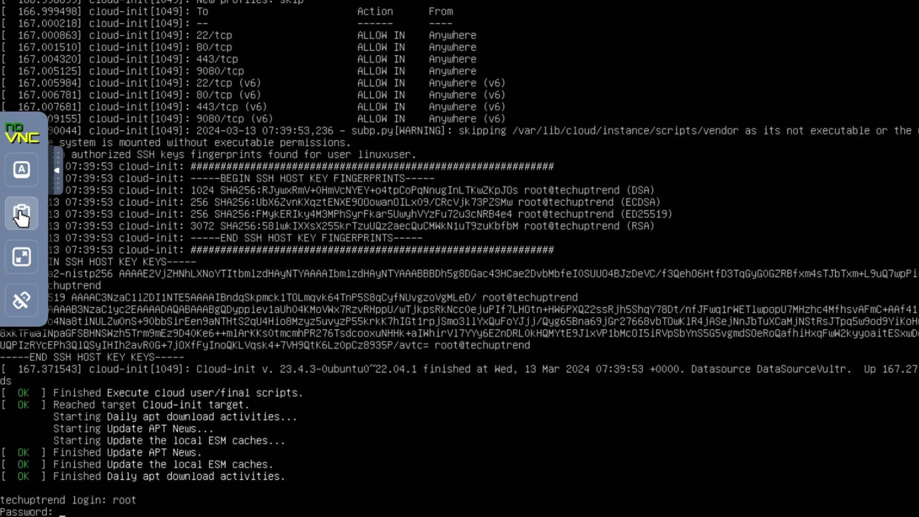
click(21, 216)
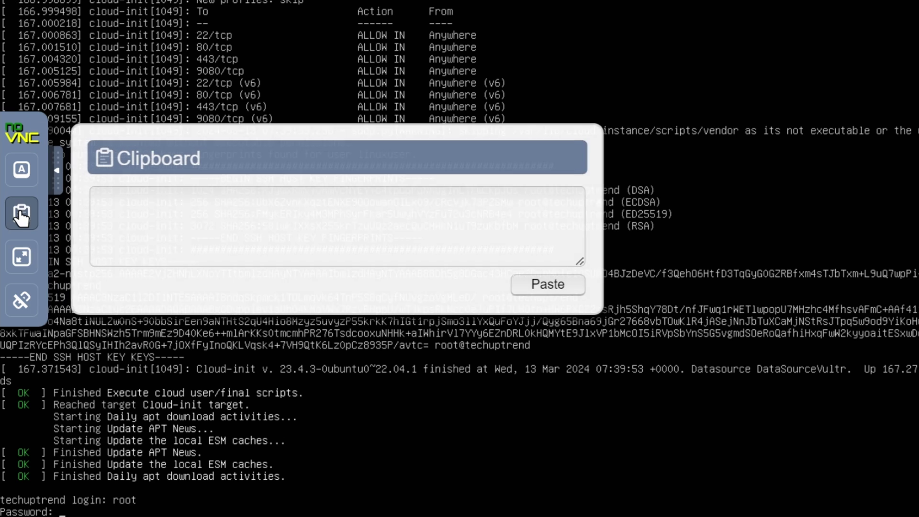
click(145, 208)
key(ctrl+v)
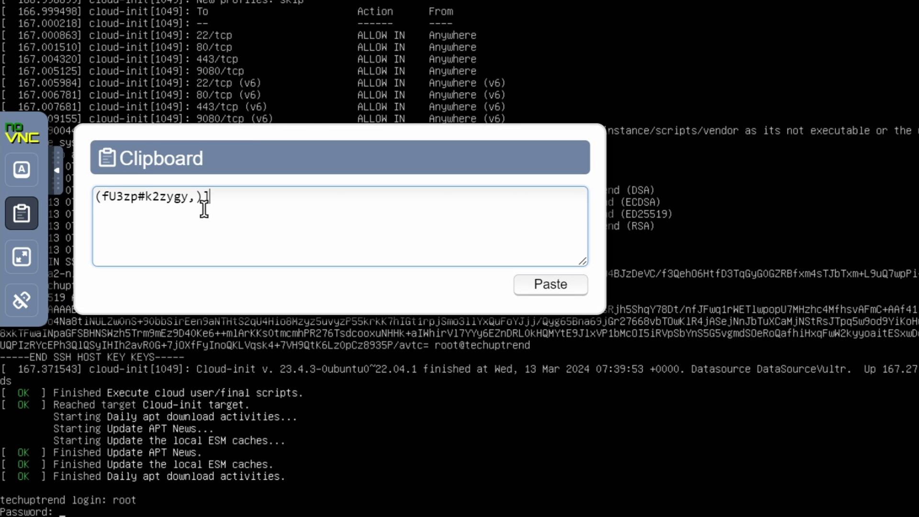
click(550, 297)
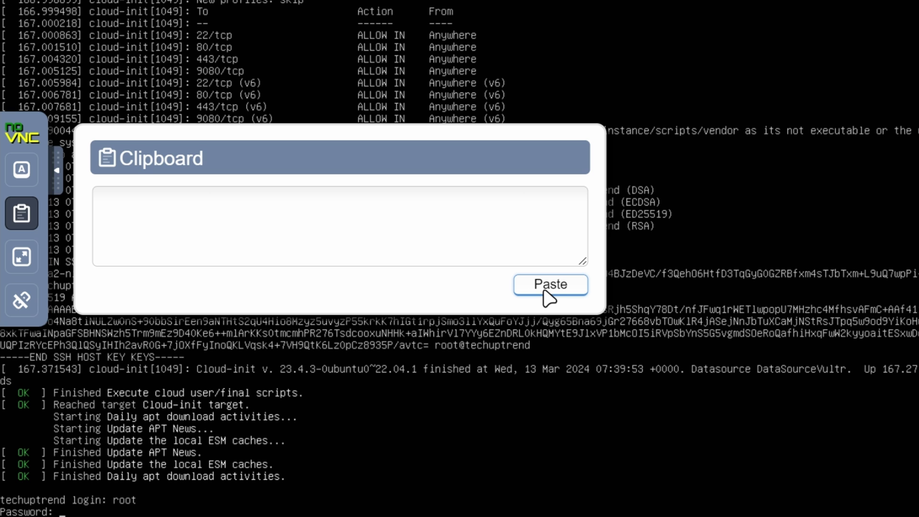
Step: Close the clipboard panel, log out of the root session with Ctrl+D, and close the console
click(58, 170)
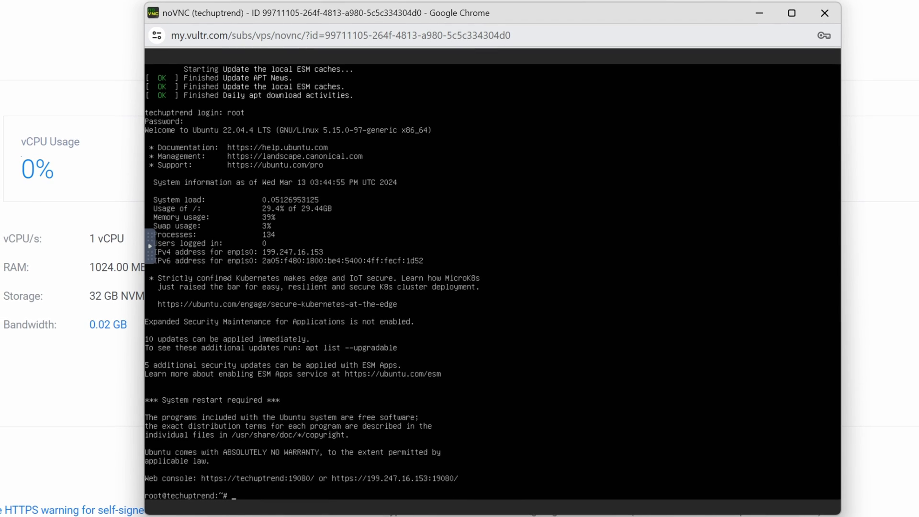
key(ctrl+d)
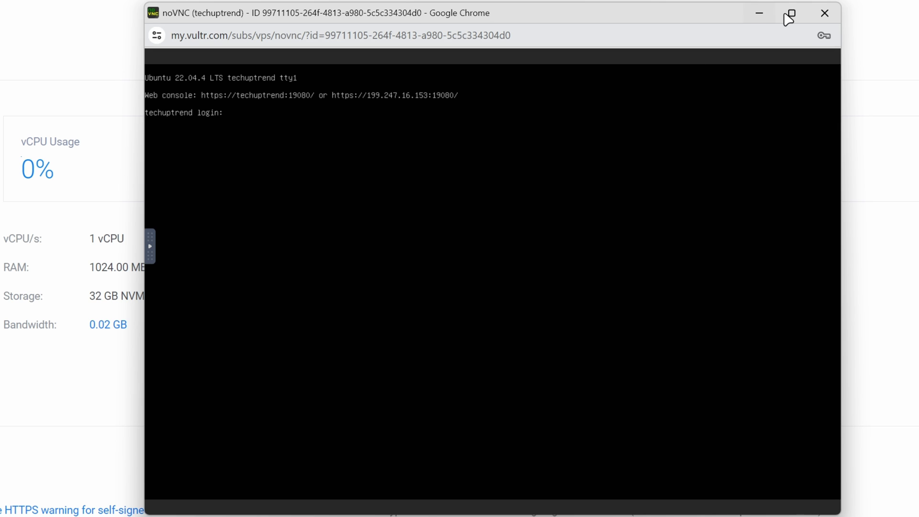
click(826, 14)
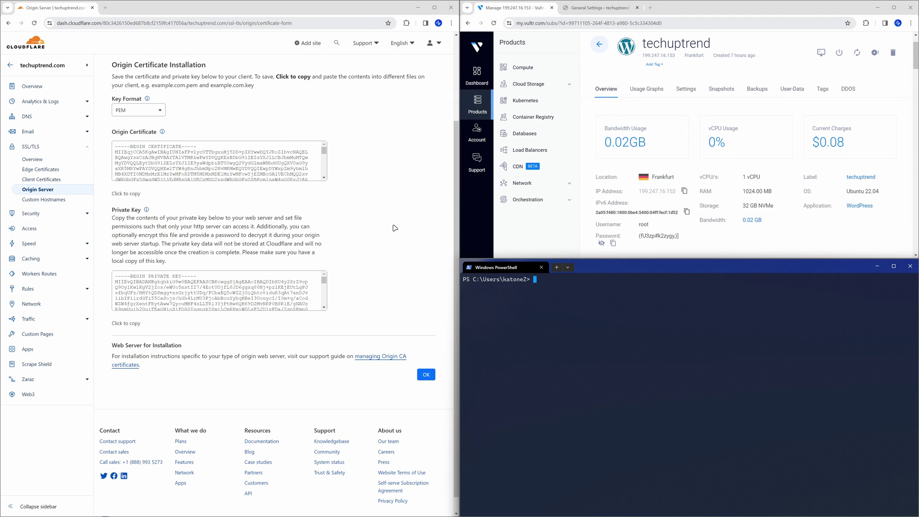
text(ssh root@)
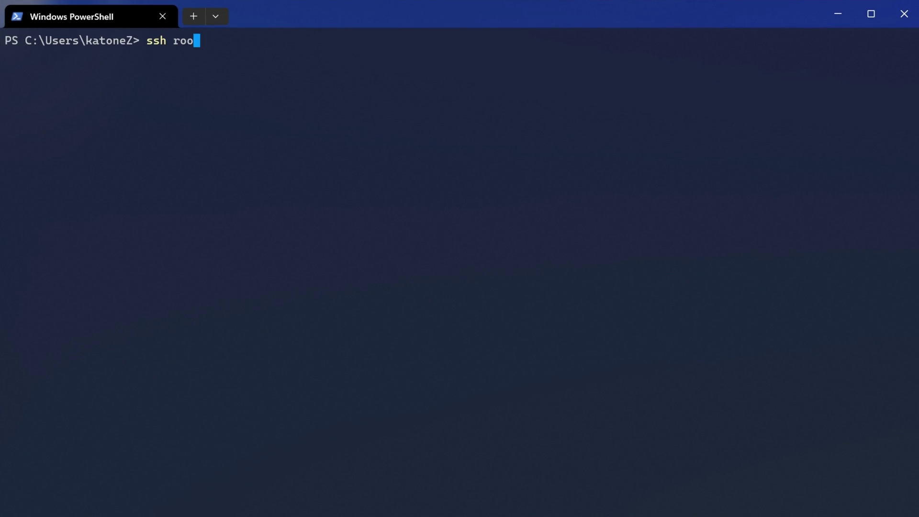
click(450, 141)
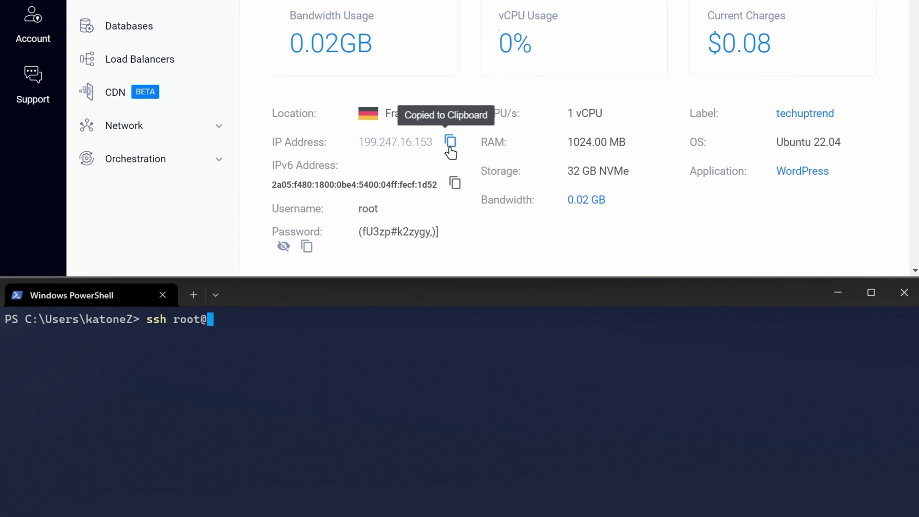
key(ctrl+v)
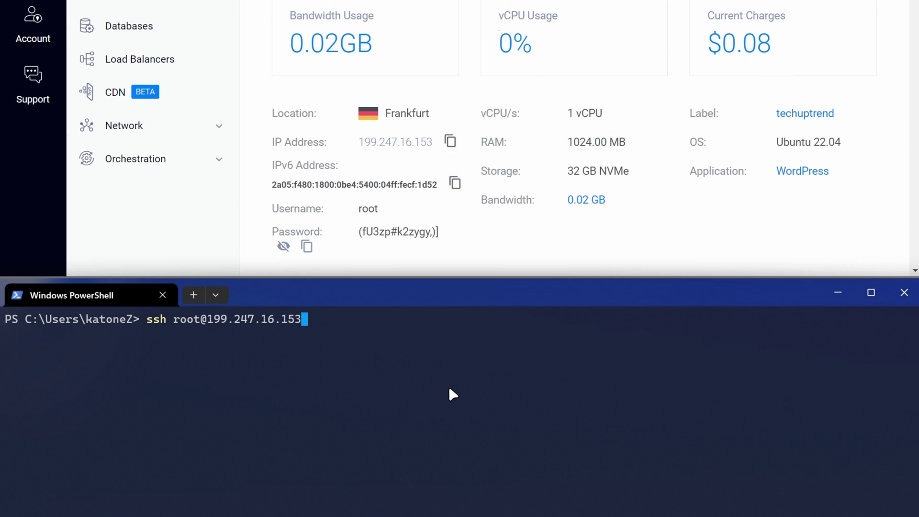
key(Return)
text(yes)
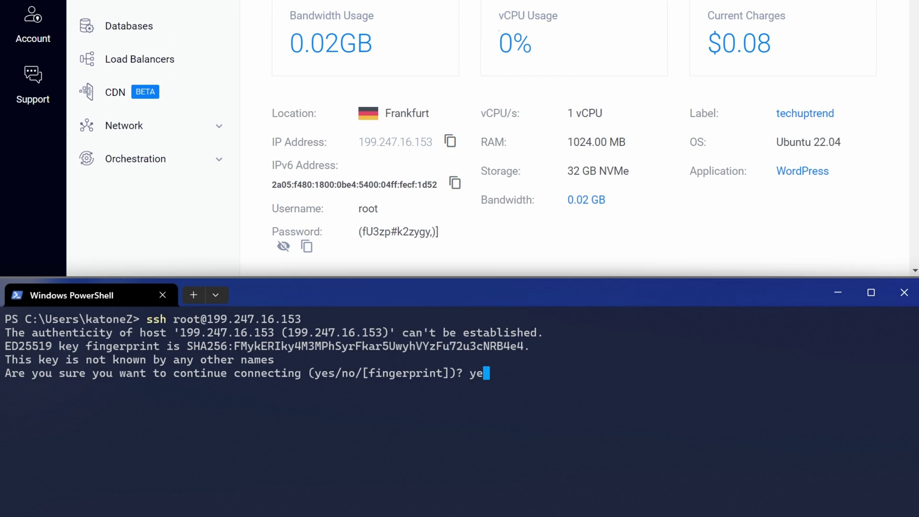
key(Return)
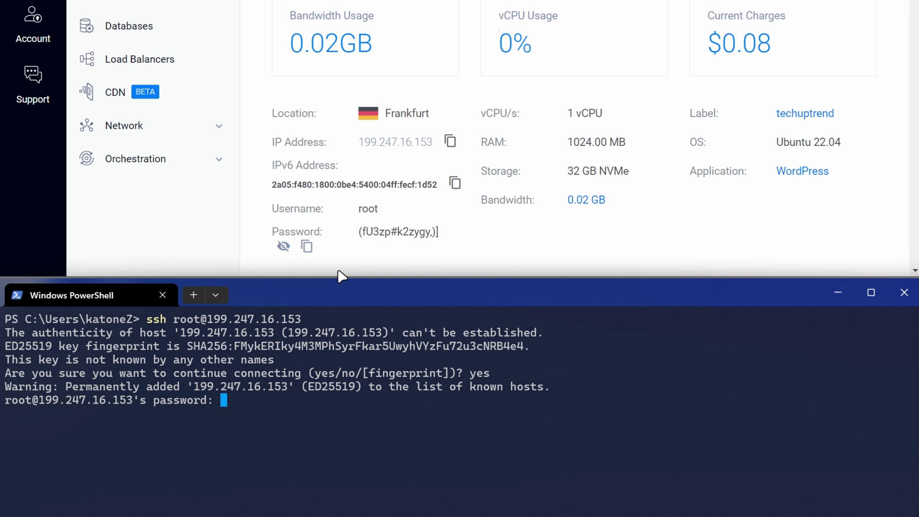
click(307, 246)
click(411, 289)
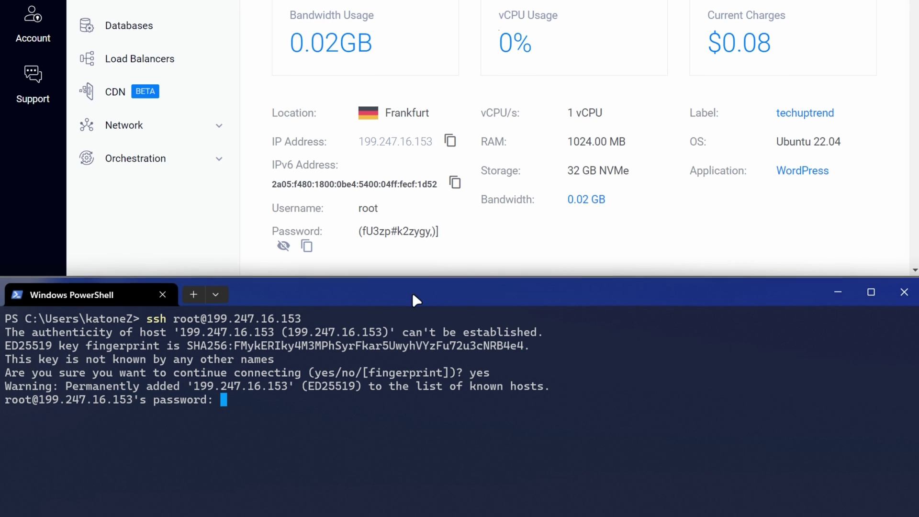
key(ctrl+v)
key(Return)
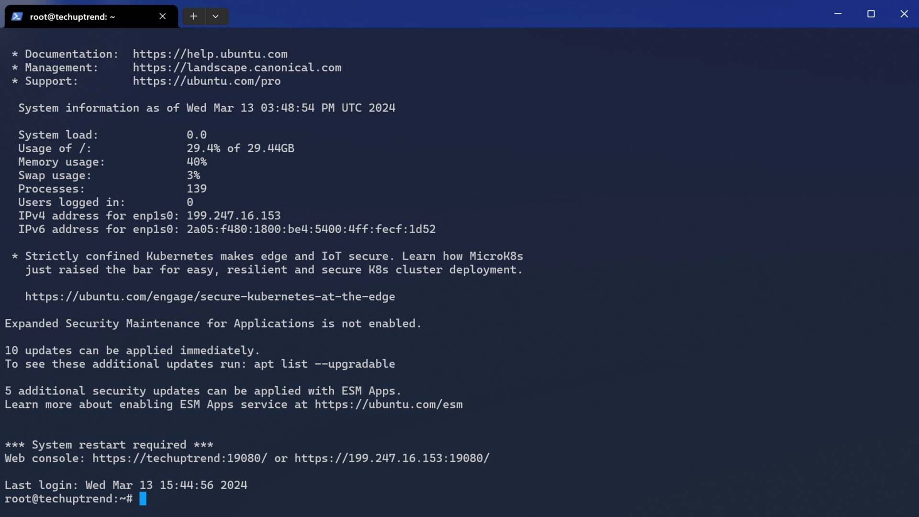
Step: Clear the terminal, change to /etc/nginx/ssl/ and list its files
text(clear)
key(Return)
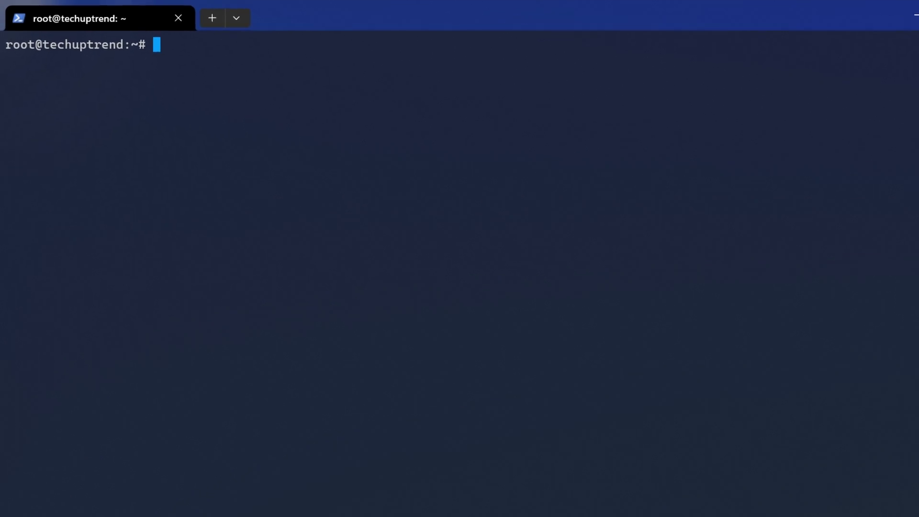
text(cd /etc)
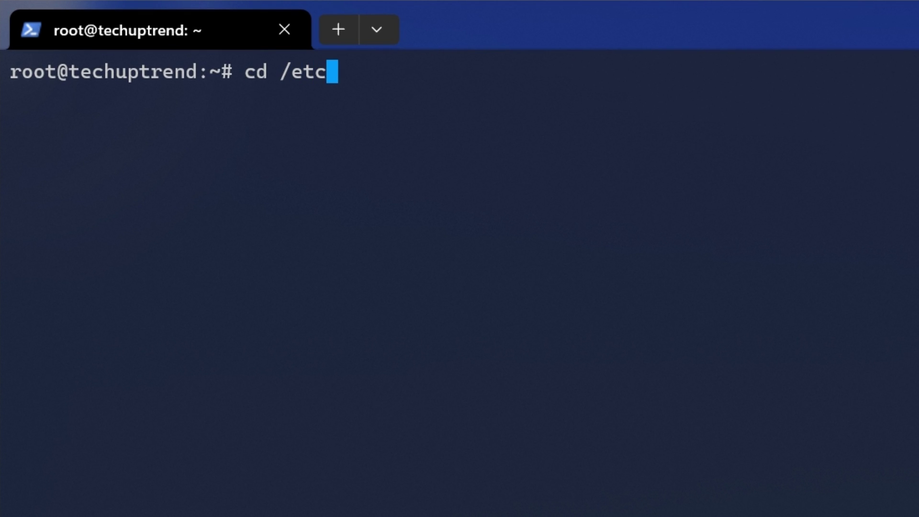
text(/nginx/ssl/)
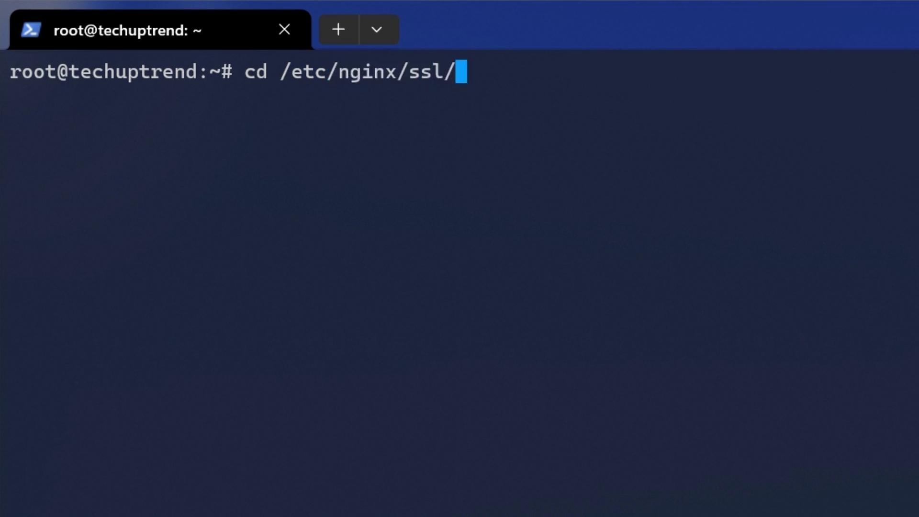
key(Return)
text(ls)
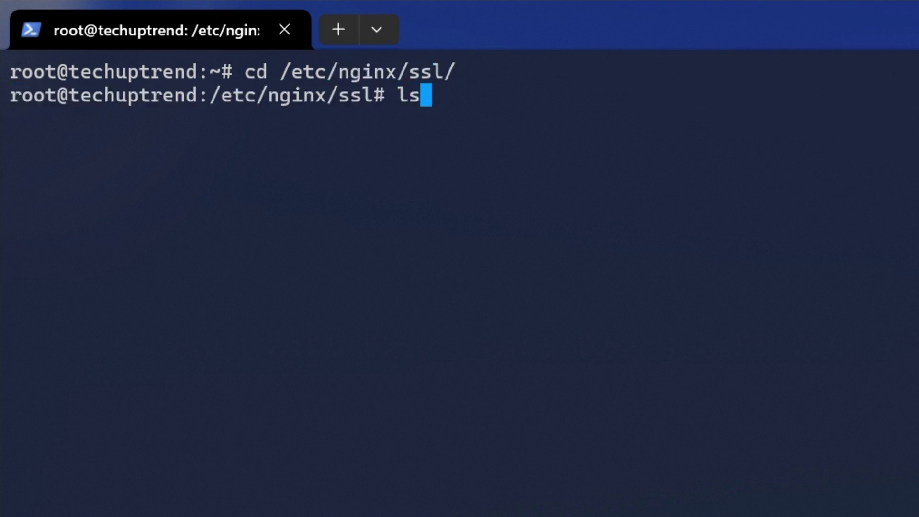
key(Return)
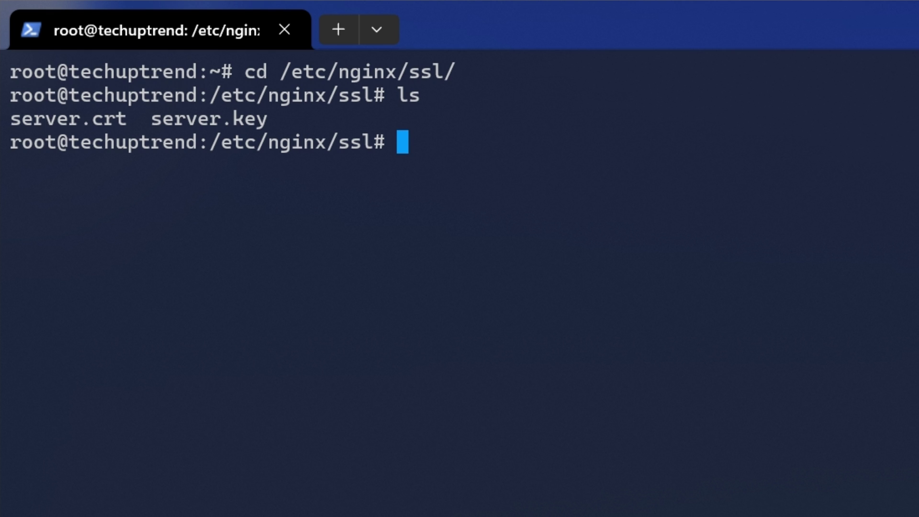
Step: Delete server.crt and server.key with rm and confirm the folder is empty
text(rm)
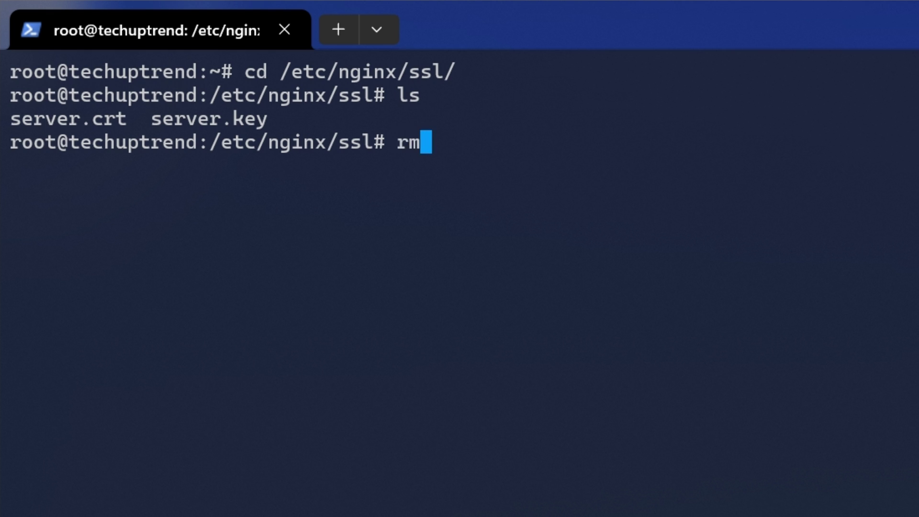
text( server.crt server.key)
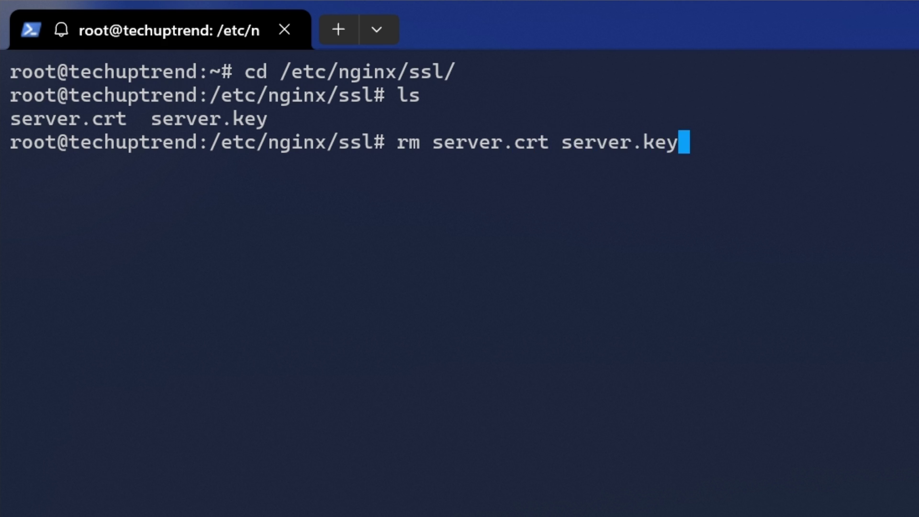
key(Return)
text(ls)
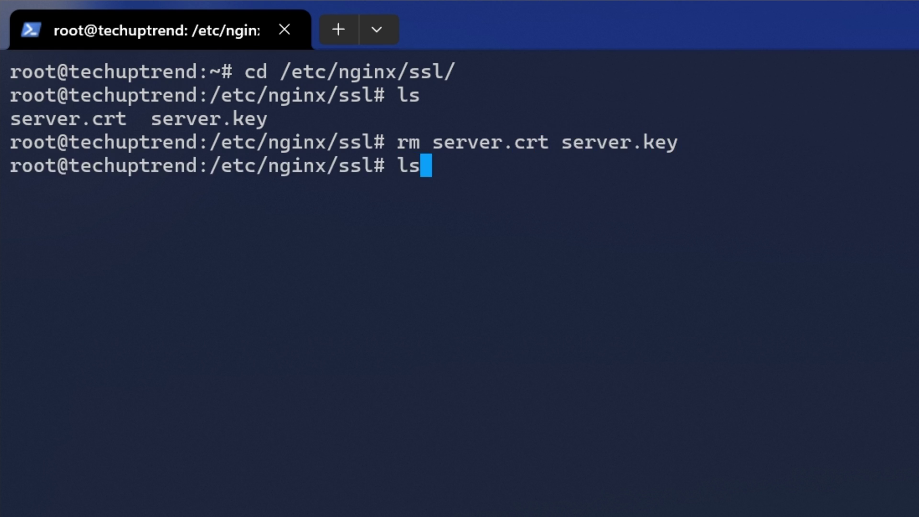
key(Return)
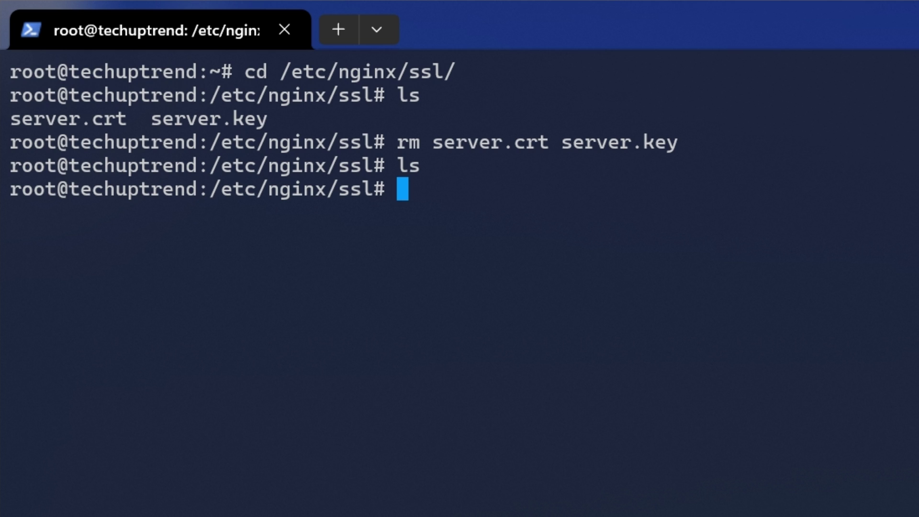
Step: Create server.crt in vim containing the Cloudflare origin certificate and save it
text(vim server.crt)
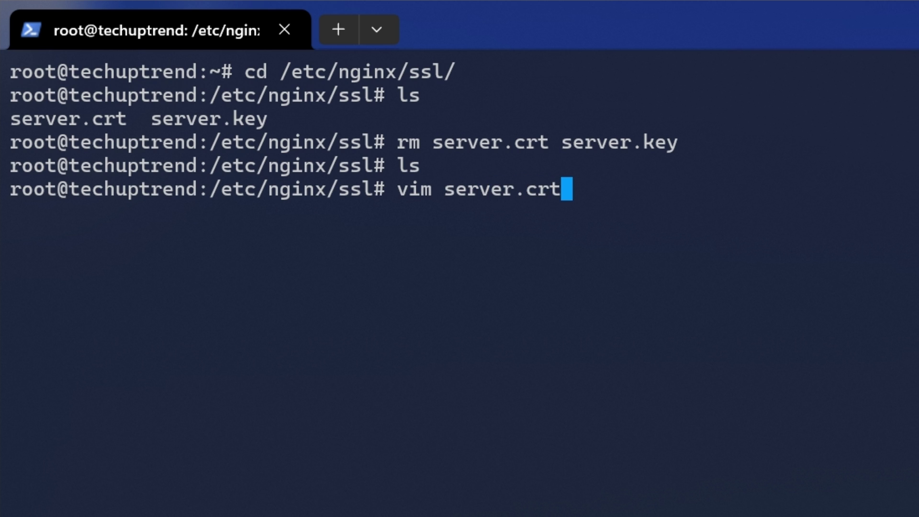
key(Return)
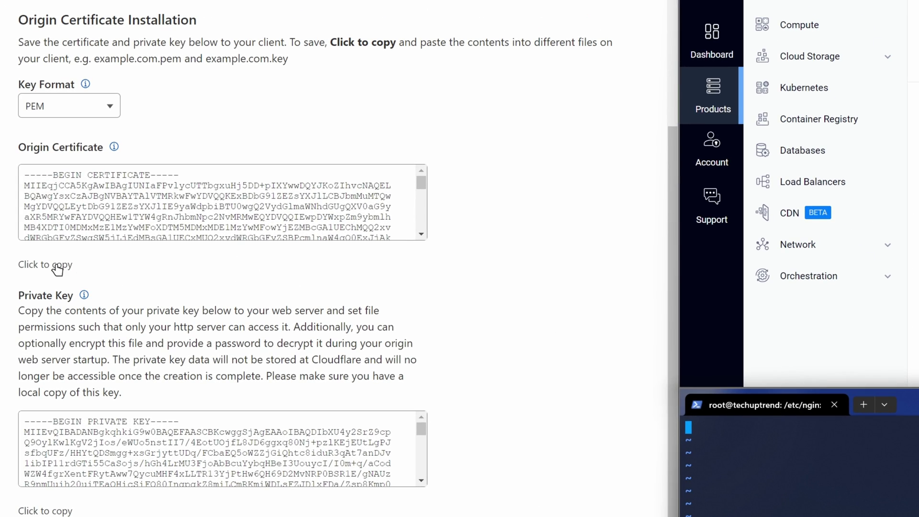
click(59, 265)
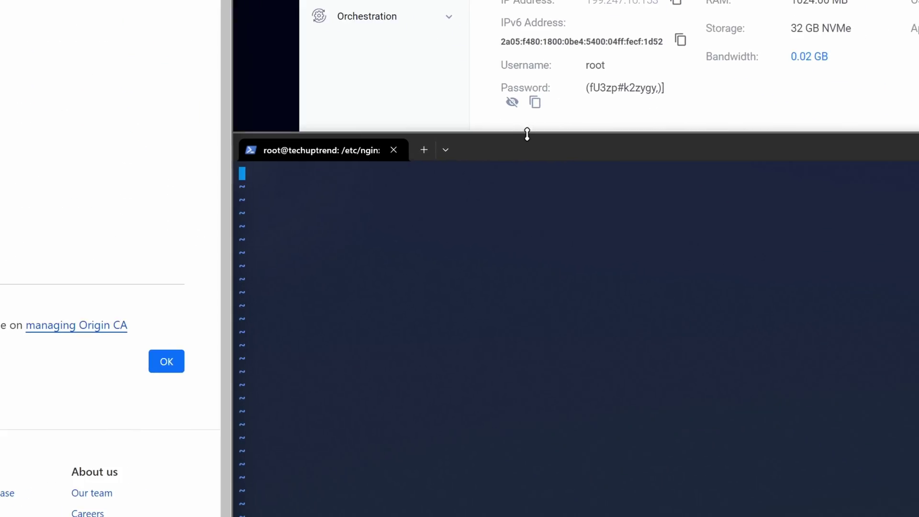
click(909, 398)
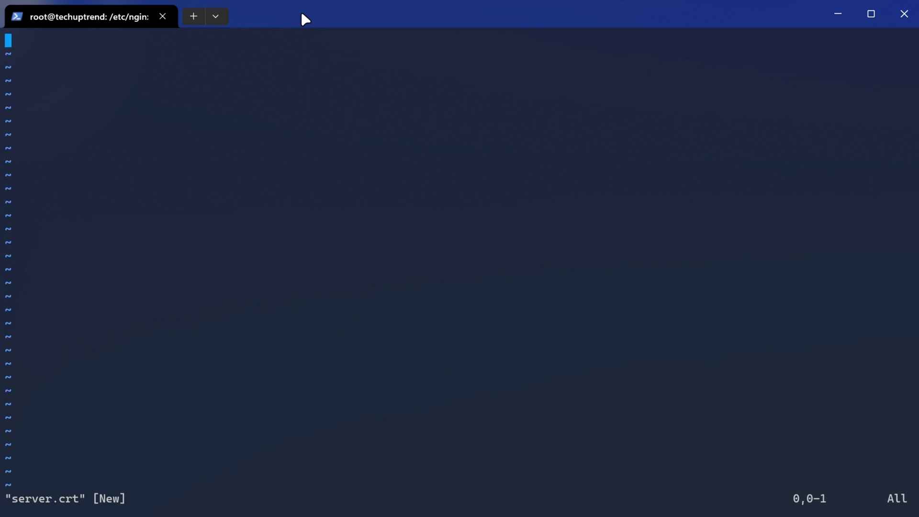
key(i)
key(ctrl+v)
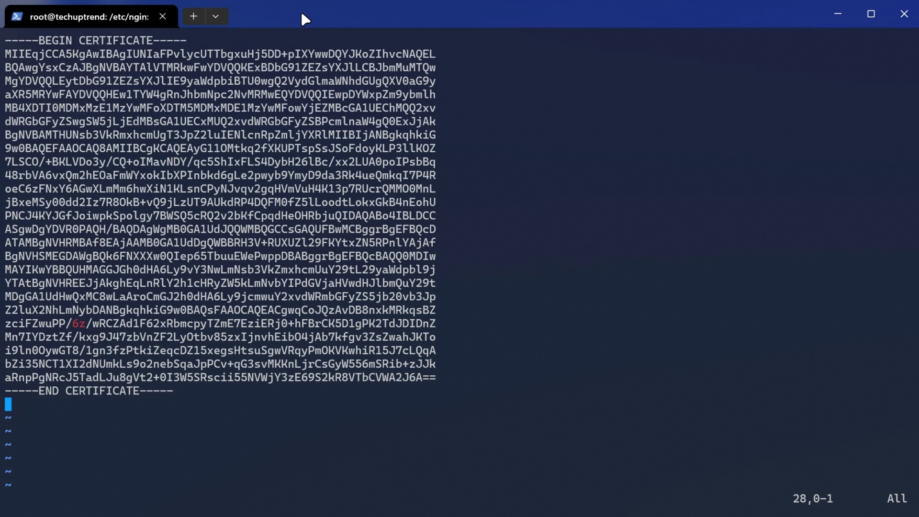
text(:wq)
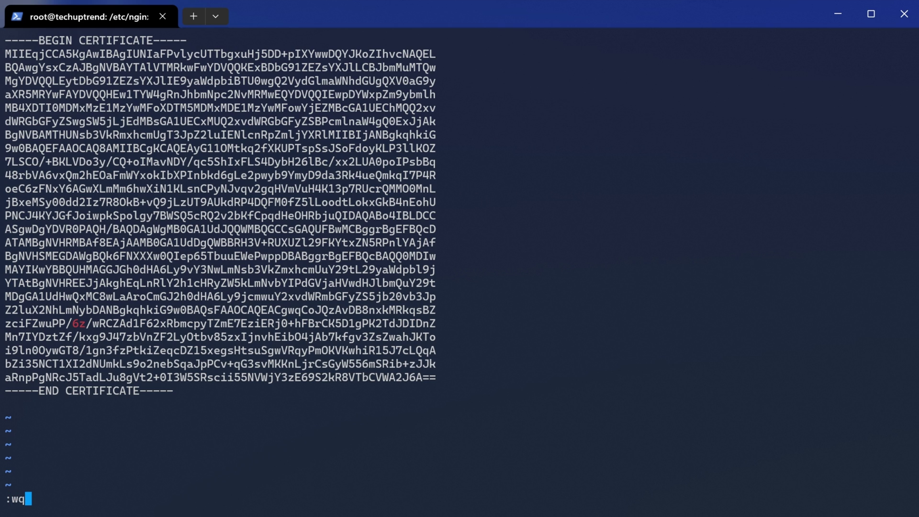
key(Return)
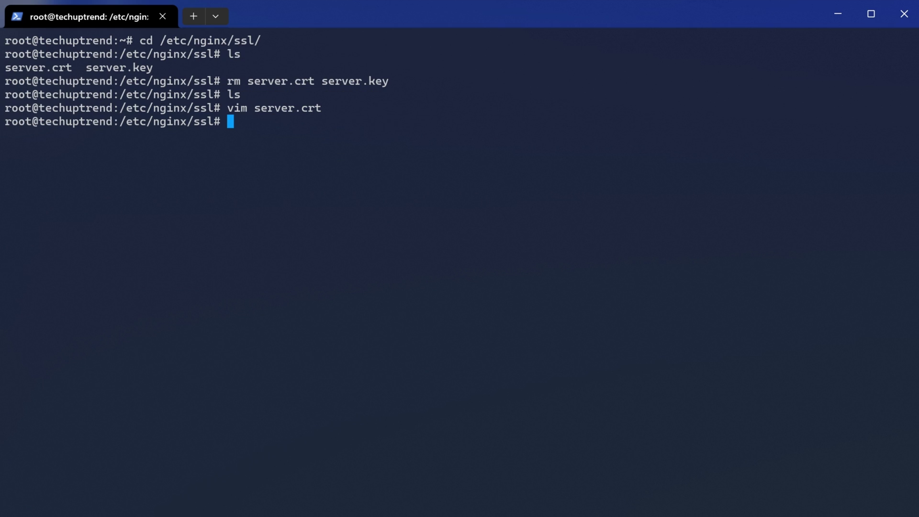
Step: Create server.key in vim with the private key, save it, and list the folder with ll
text(vim server)
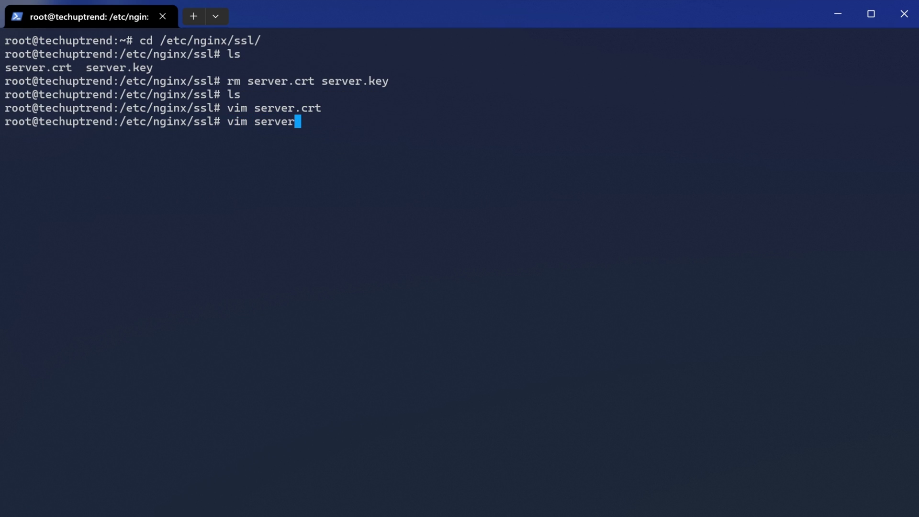
text(.key)
key(Return)
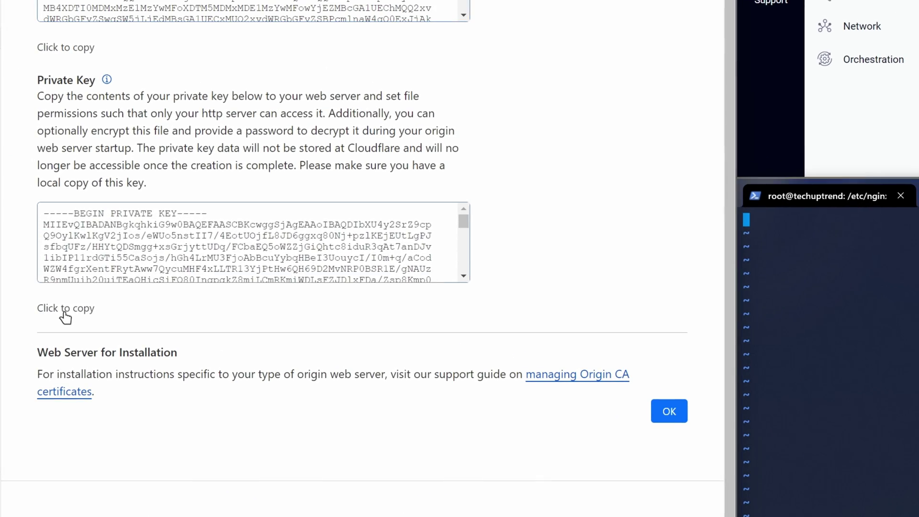
click(60, 311)
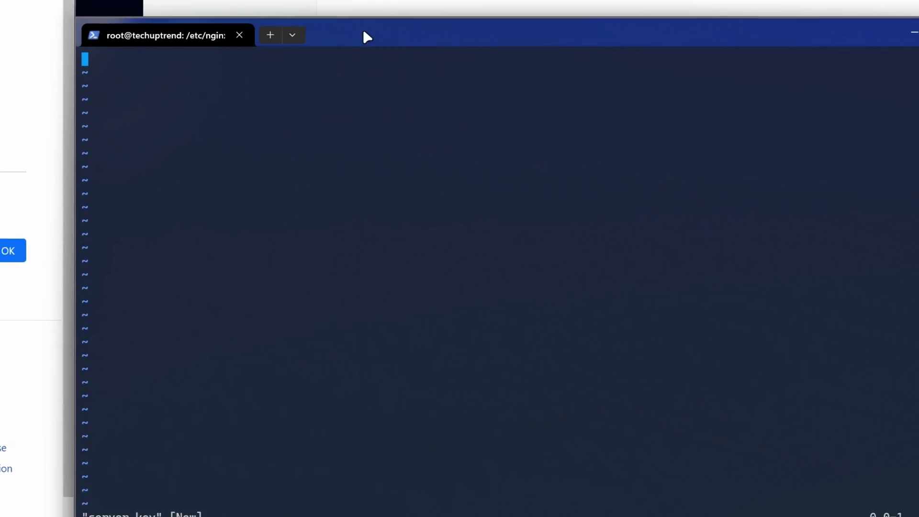
key(ctrl+v)
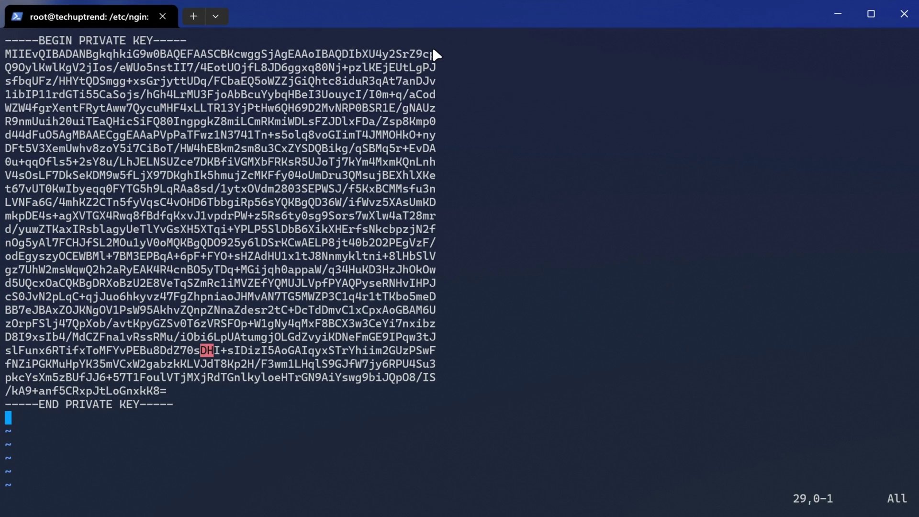
text(:wq)
key(Return)
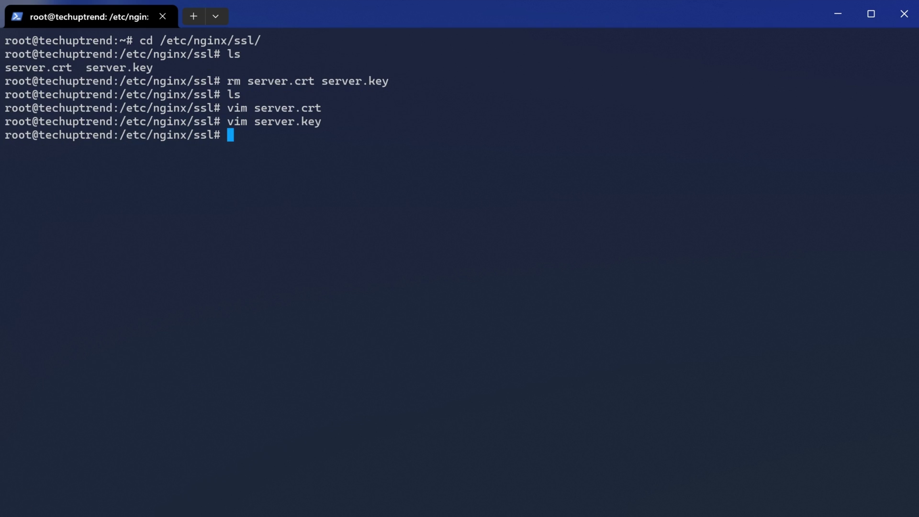
text(ll)
key(Return)
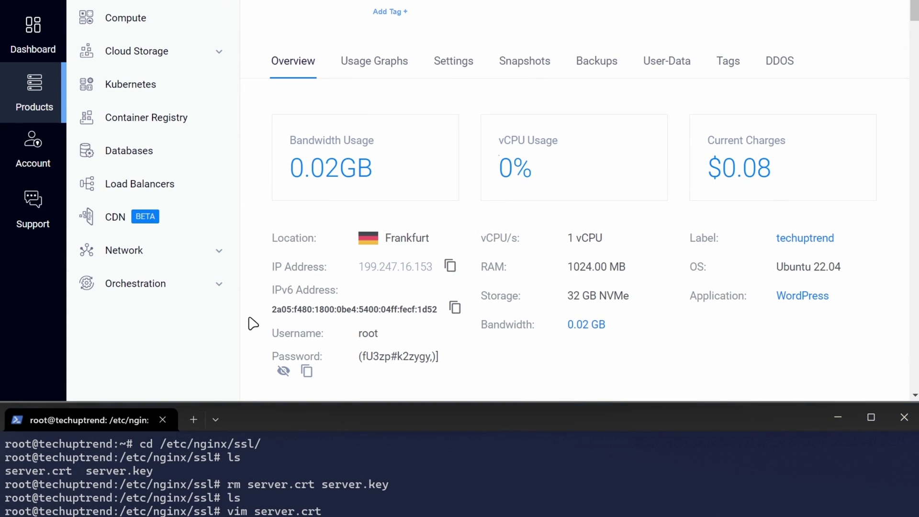
Step: Run reboot on the server, ending the SSH session to 199.247.16.153
scroll(253, 324, down, 15)
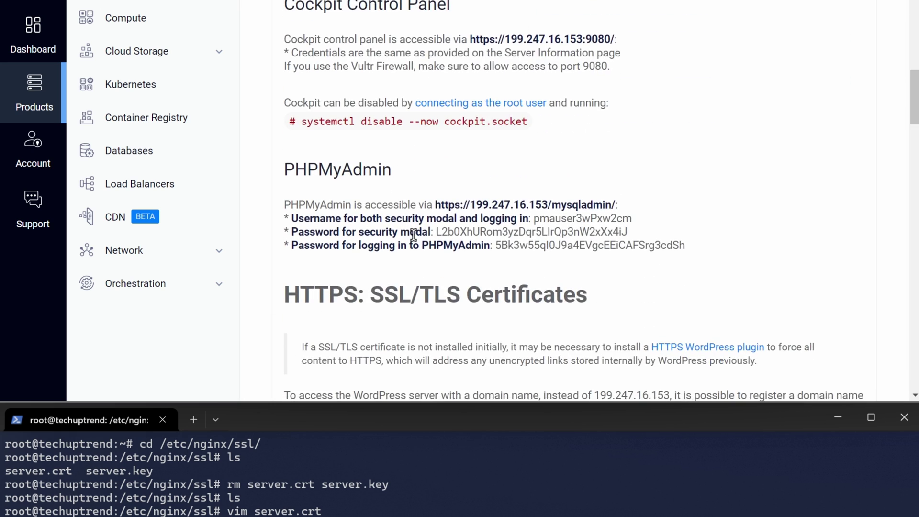
scroll(414, 234, down, 20)
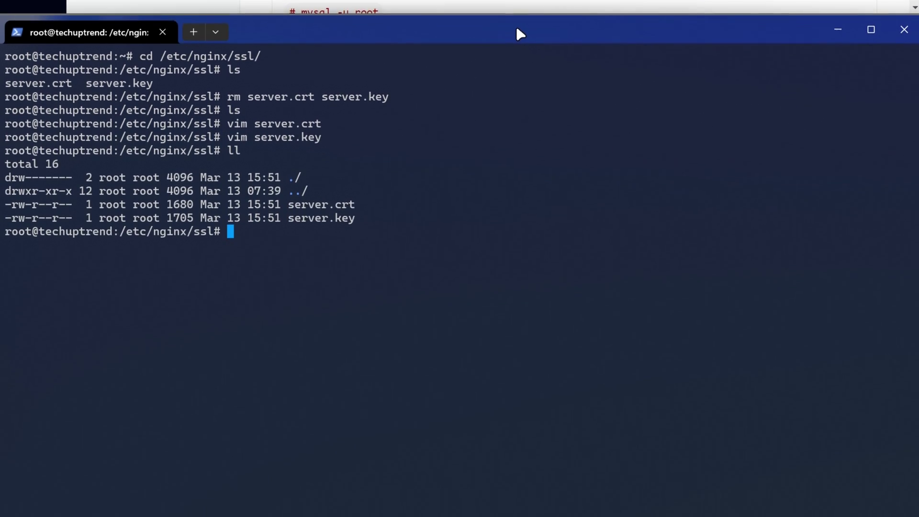
text(reboot)
key(Return)
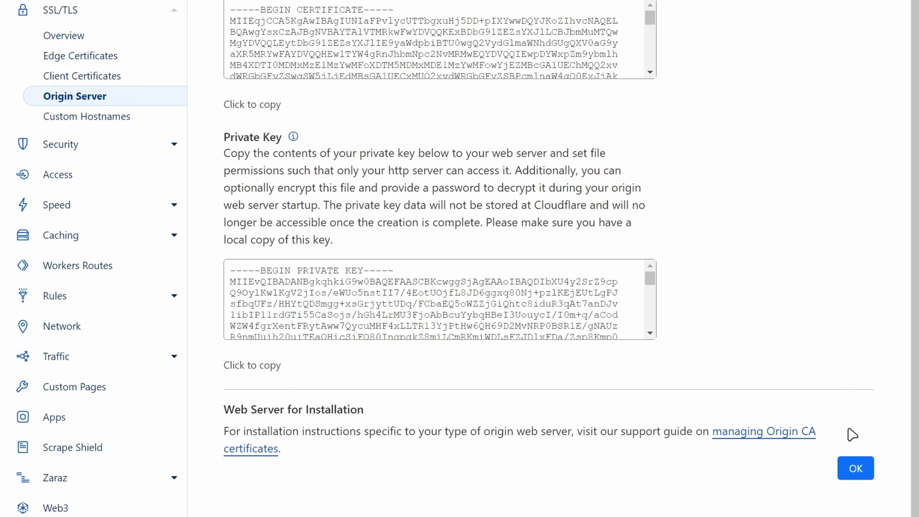
Step: Enable Always Use HTTPS on Cloudflare's Edge Certificates page for techuptrend.com
click(856, 468)
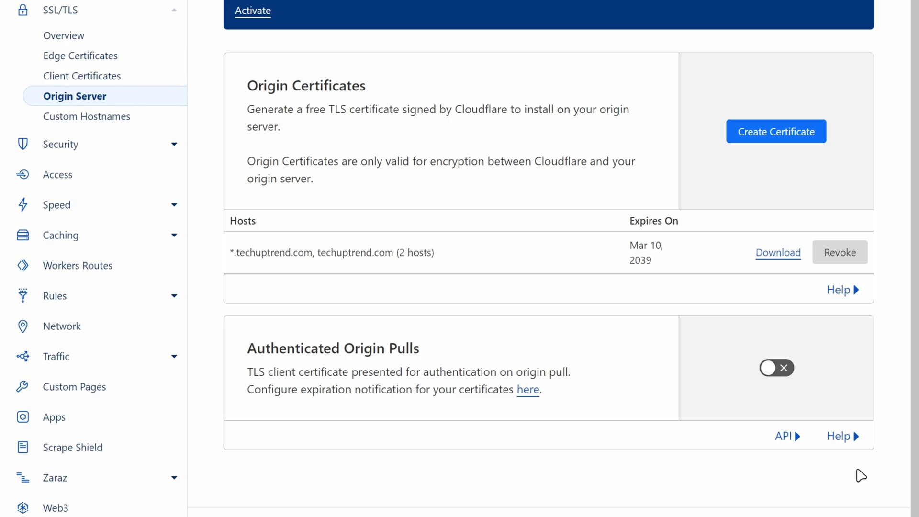
scroll(854, 459, up, 4)
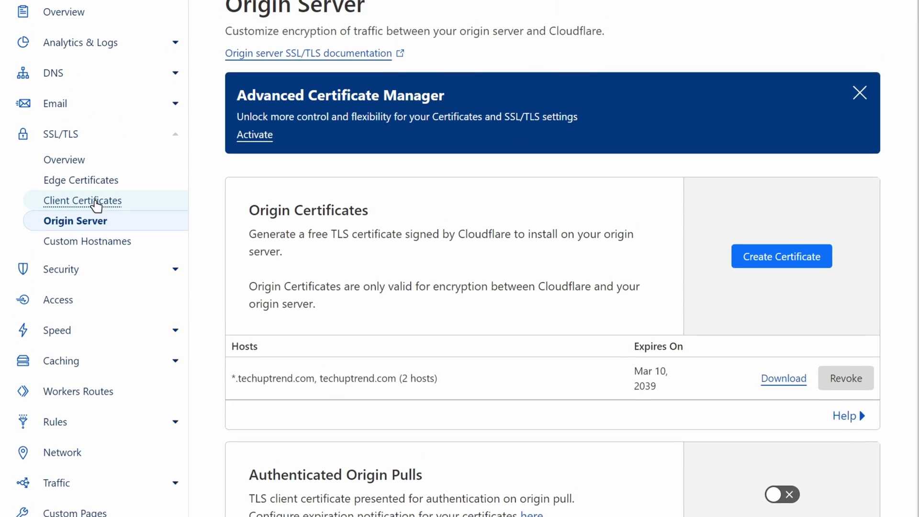
click(88, 232)
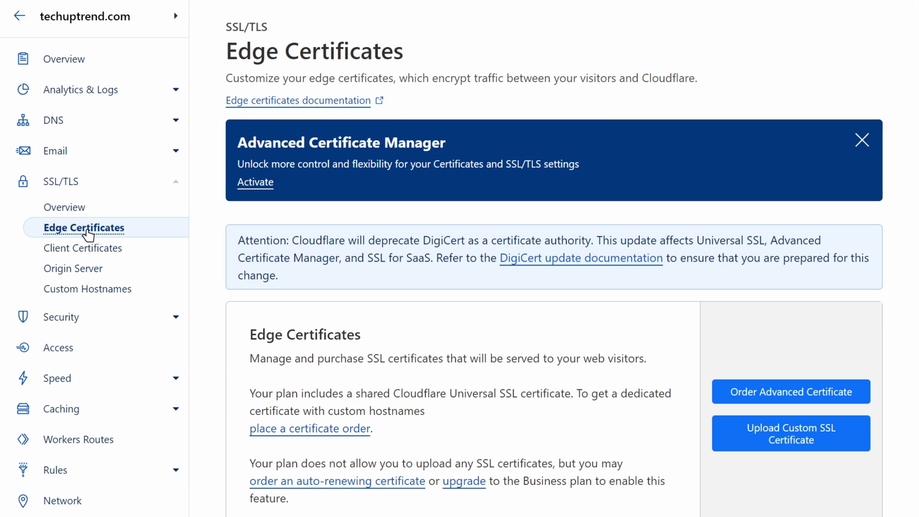
scroll(219, 247, down, 15)
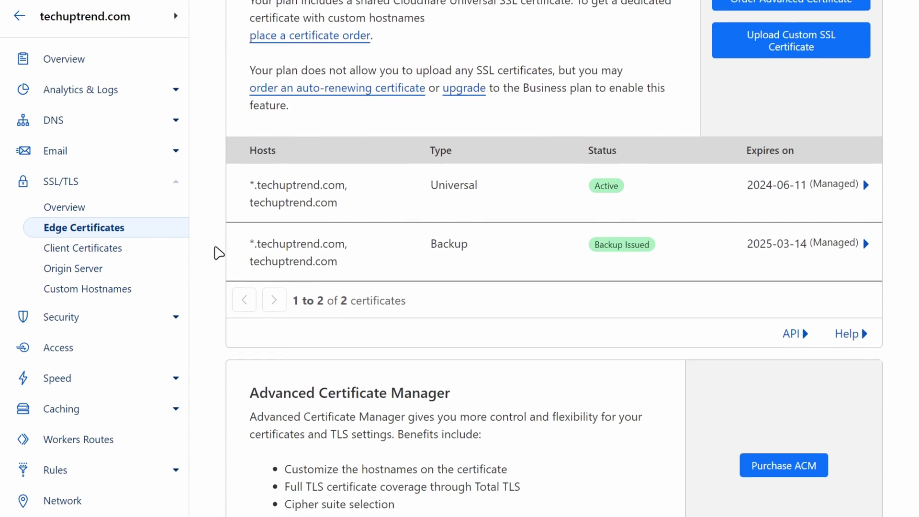
scroll(219, 253, down, 5)
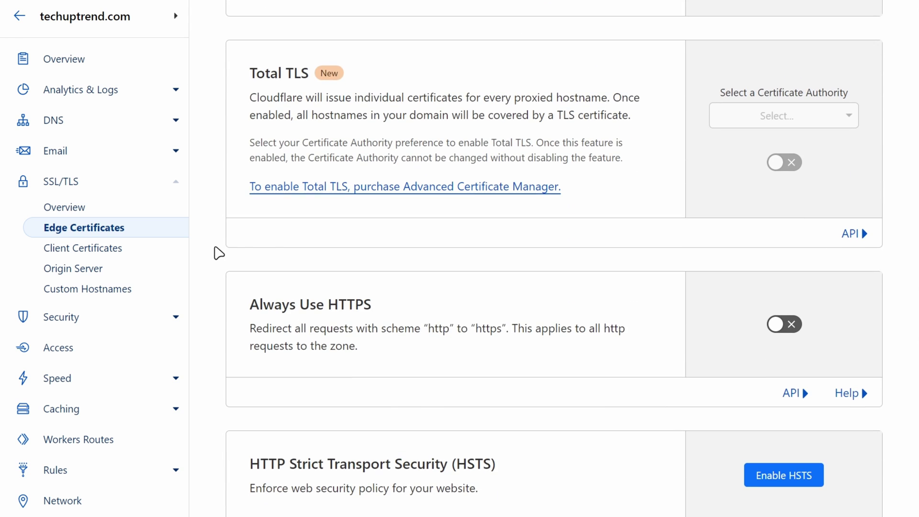
click(779, 328)
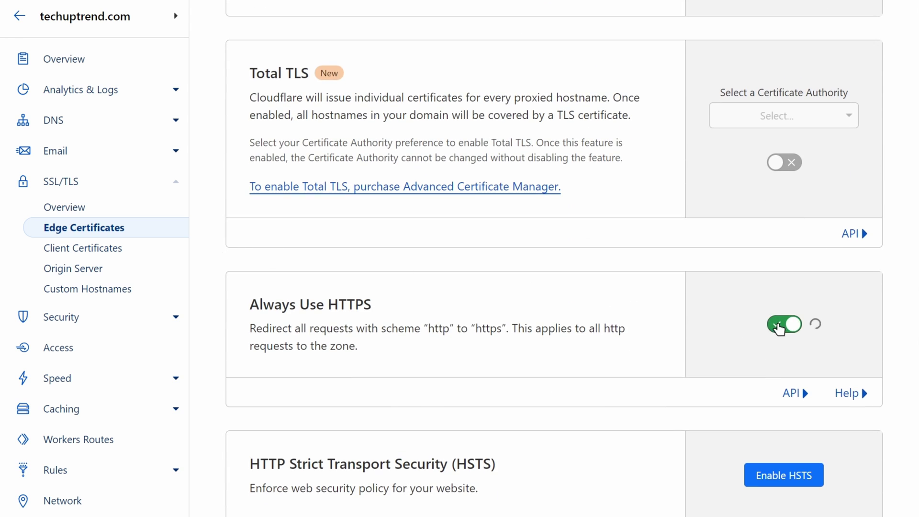
scroll(781, 329, down, 11)
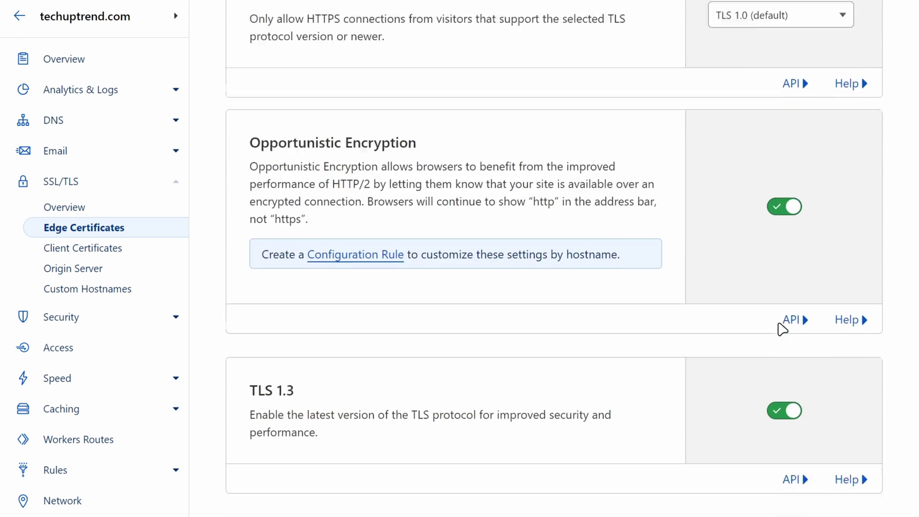
scroll(781, 329, down, 6)
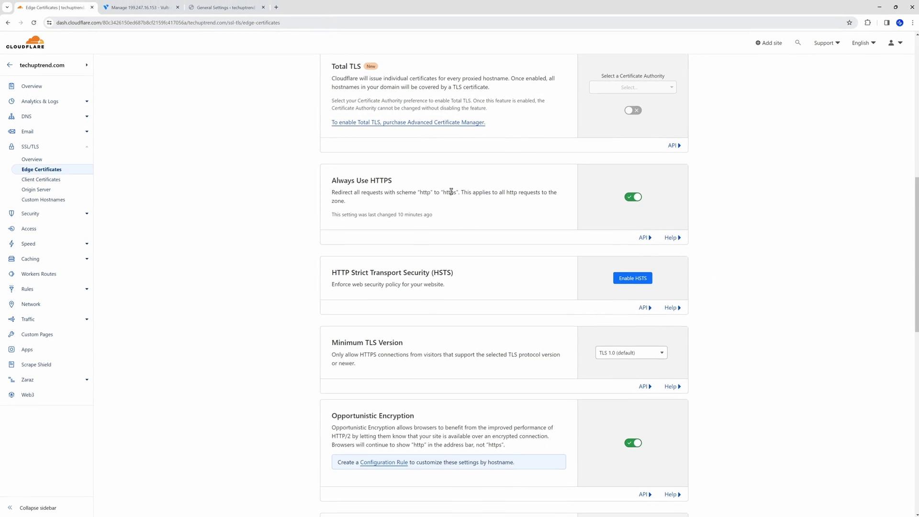
click(396, 20)
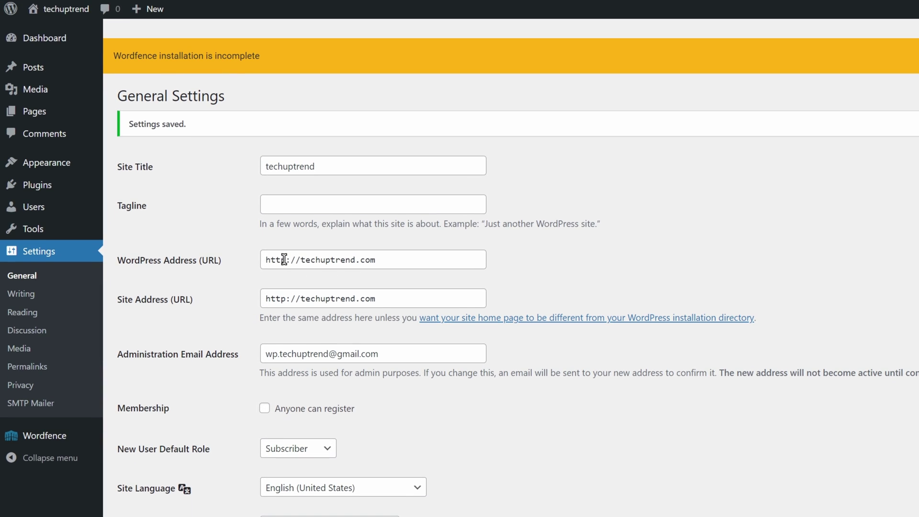
click(285, 259)
text(s)
click(291, 300)
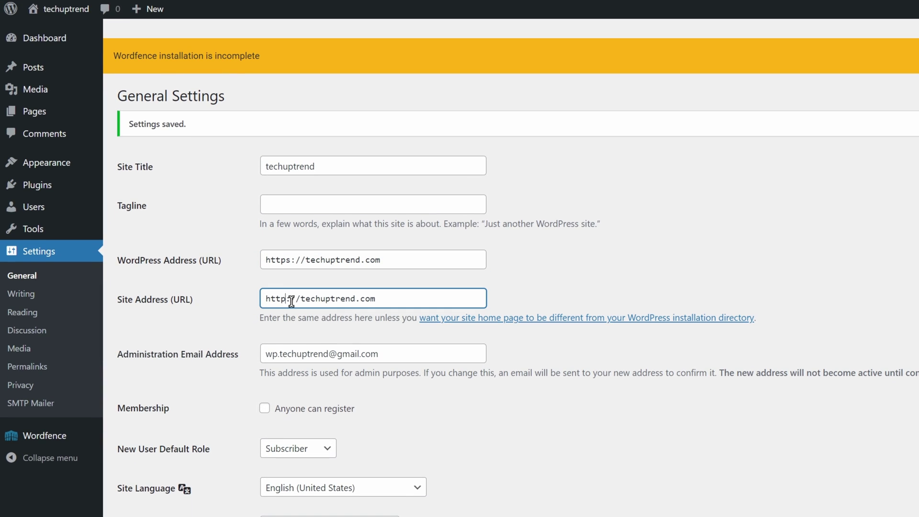
text(s)
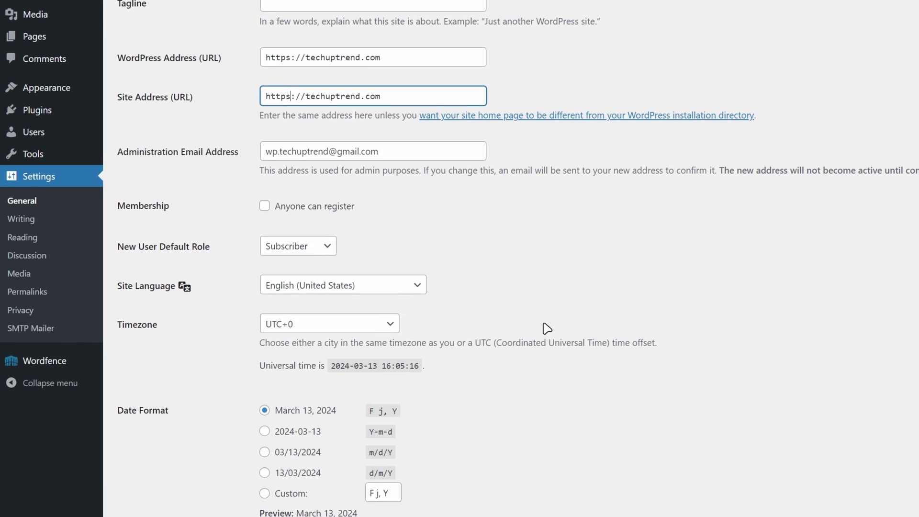
scroll(547, 329, down, 5)
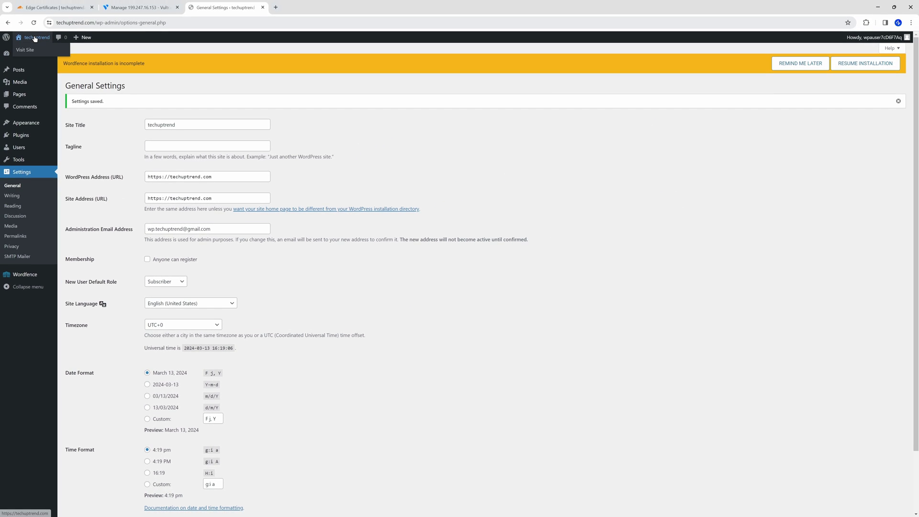
click(34, 38)
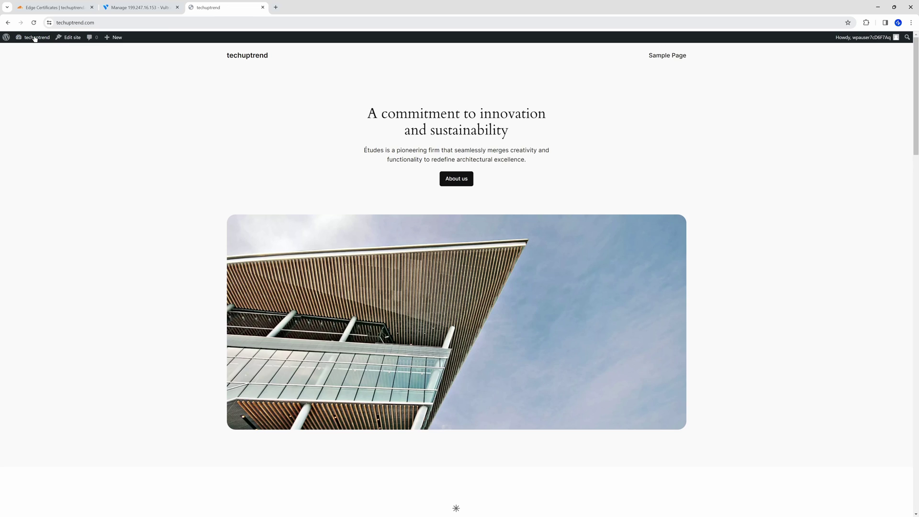